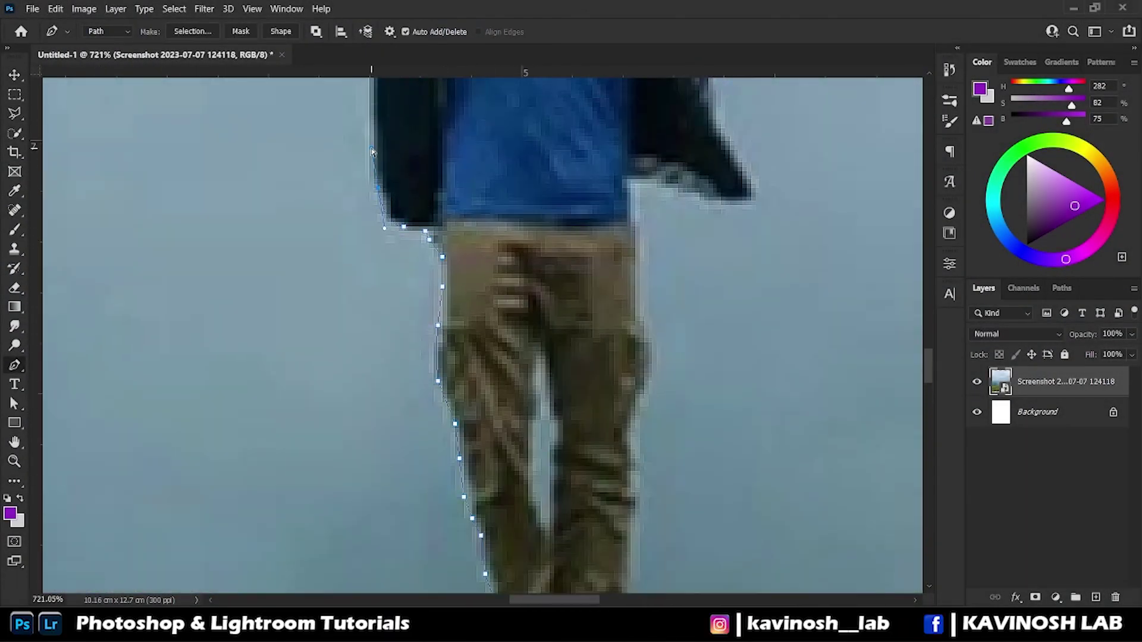
- Trace the Pen path up the man's jacket edge and under his arm
scroll(388, 217, "up", 3)
left_click(374, 338)
left_click(374, 298)
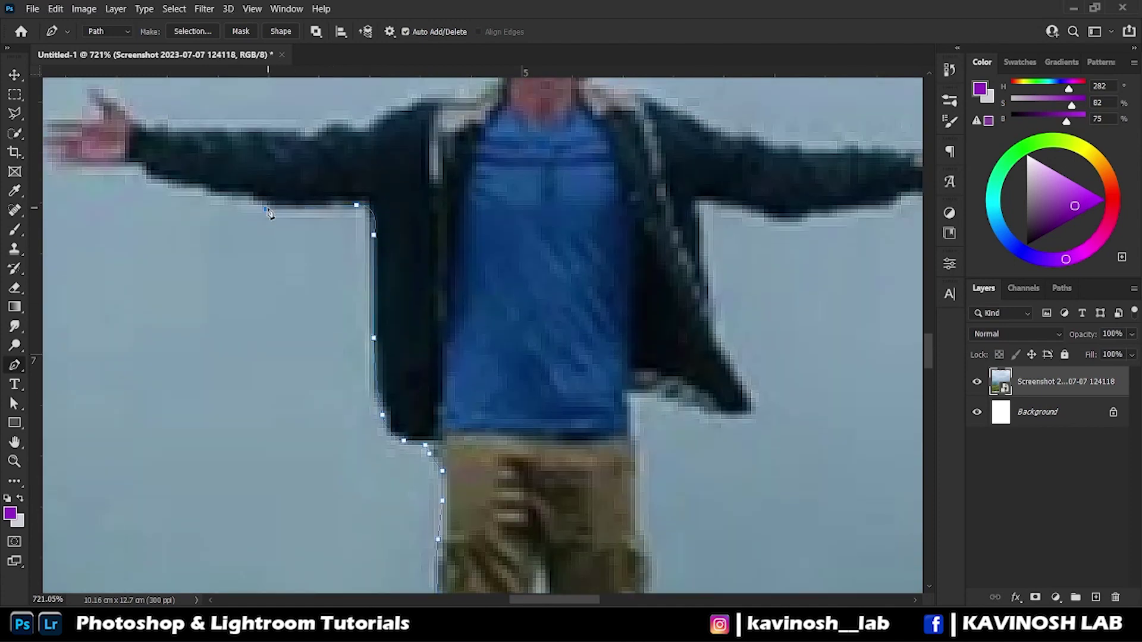
scroll(269, 213, "up", 1)
left_click(253, 225)
scroll(397, 229, "down", 2)
scroll(381, 262, "up", 2)
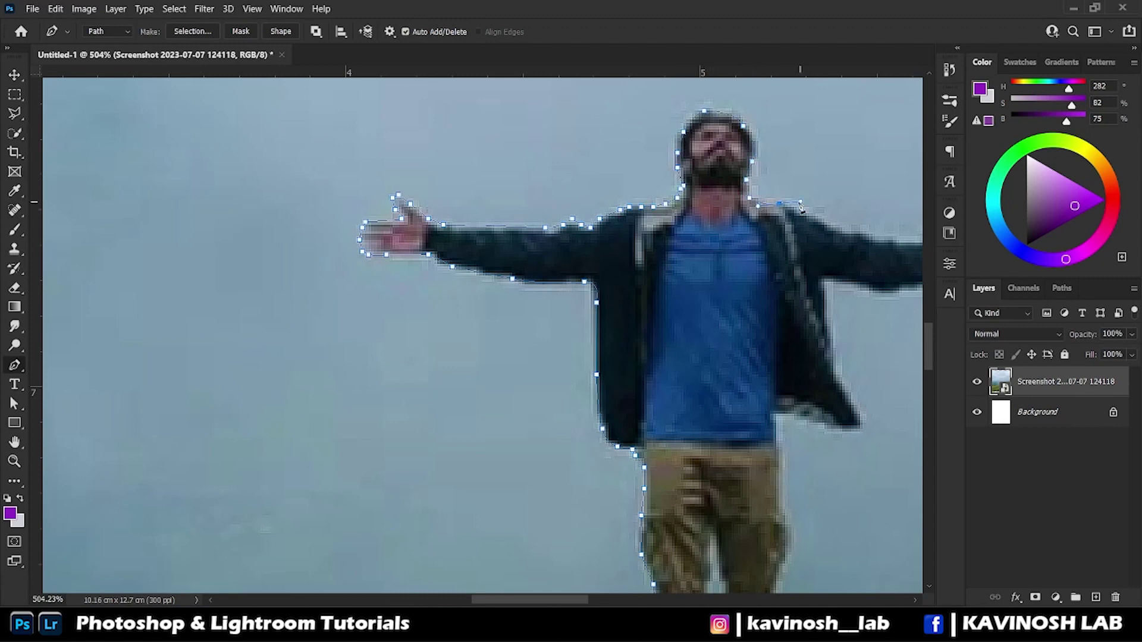
scroll(801, 207, "right", 3)
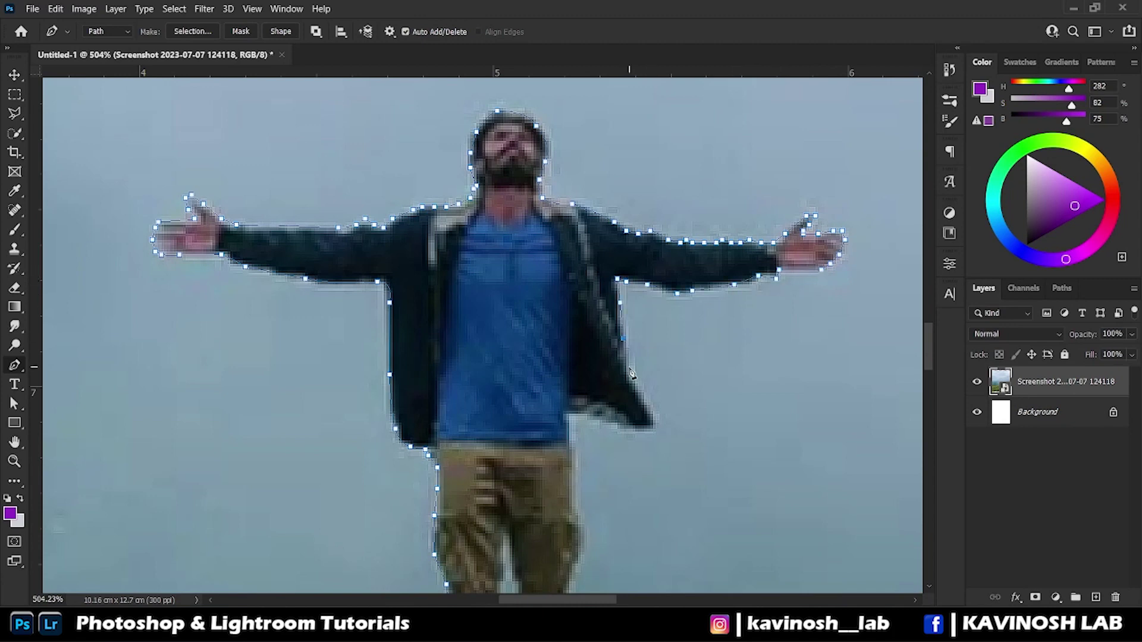
- Continue the path down his trousers and turn the outline into a selection
left_click(596, 413)
scroll(583, 410, "down", 2)
scroll(577, 405, "down", 3)
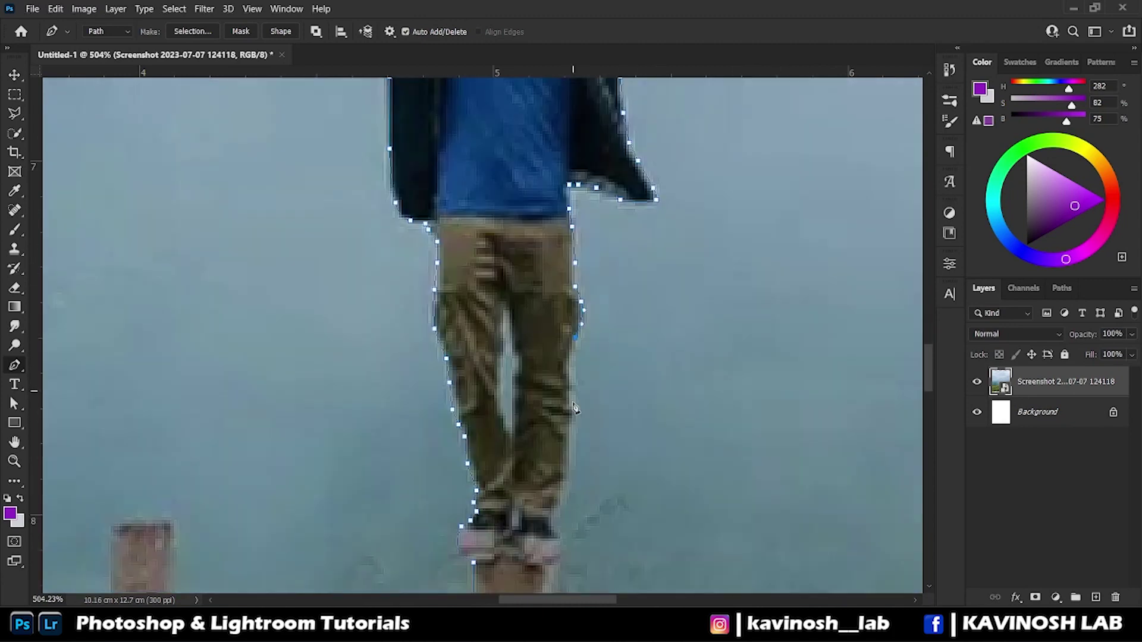
scroll(571, 417, "down", 3)
left_click(565, 420)
scroll(565, 442, "down", 2)
scroll(565, 441, "down", 1)
right_click(507, 274)
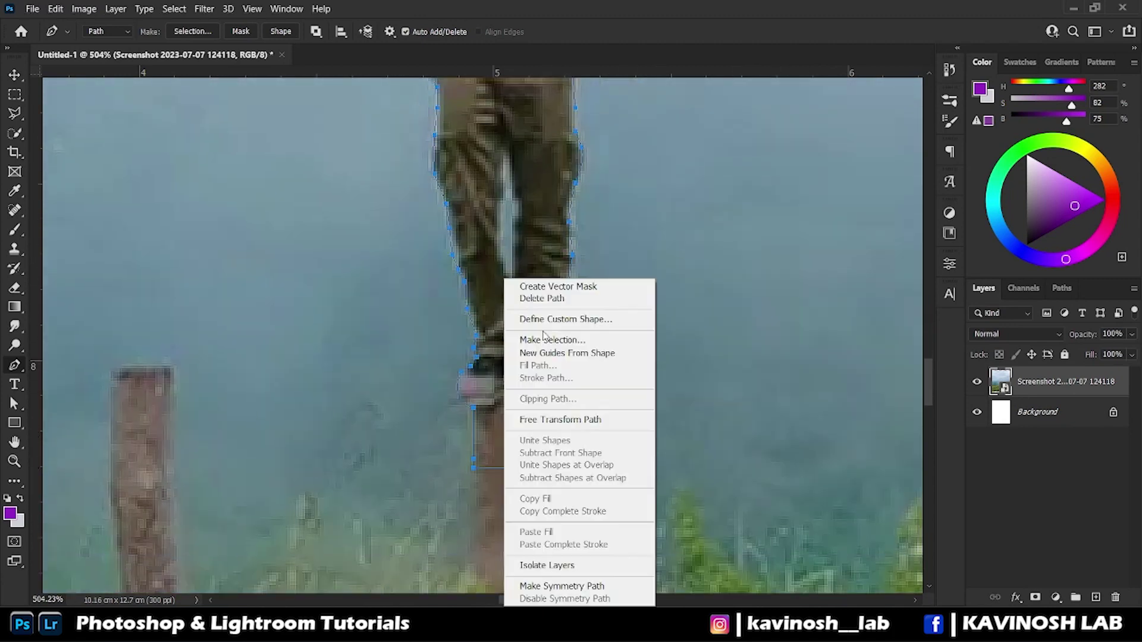
scroll(490, 285, "up", 2)
scroll(519, 315, "up", 3)
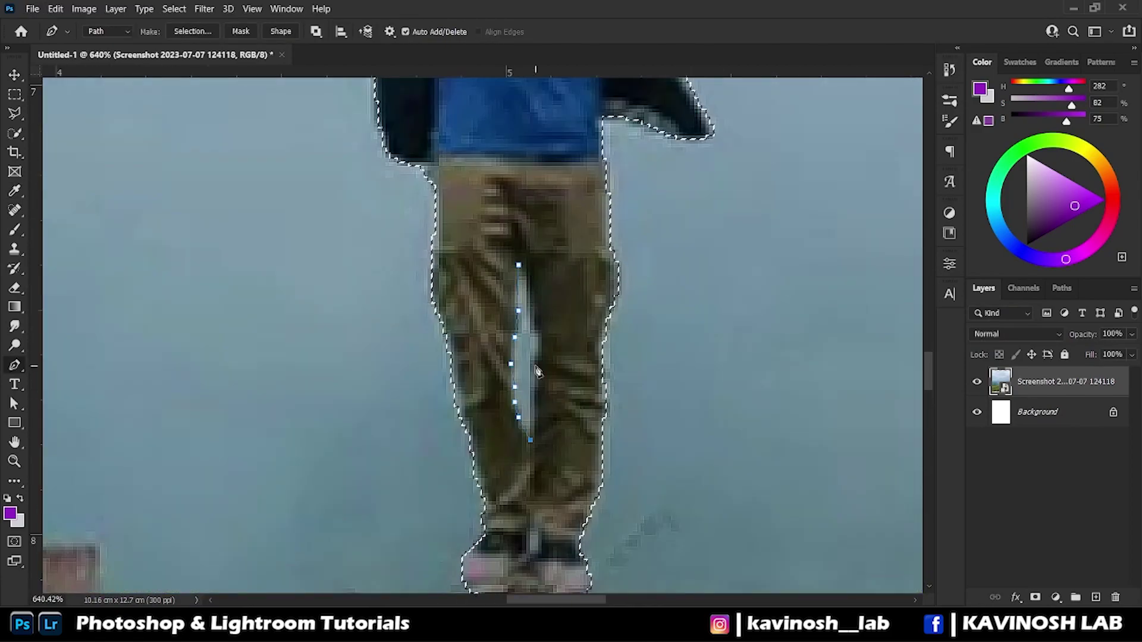
- Subtract the leg gap, copy the man to a new layer, and hide the original
left_click(522, 269)
right_click(522, 269)
key("Return")
scroll(565, 324, "down", 5)
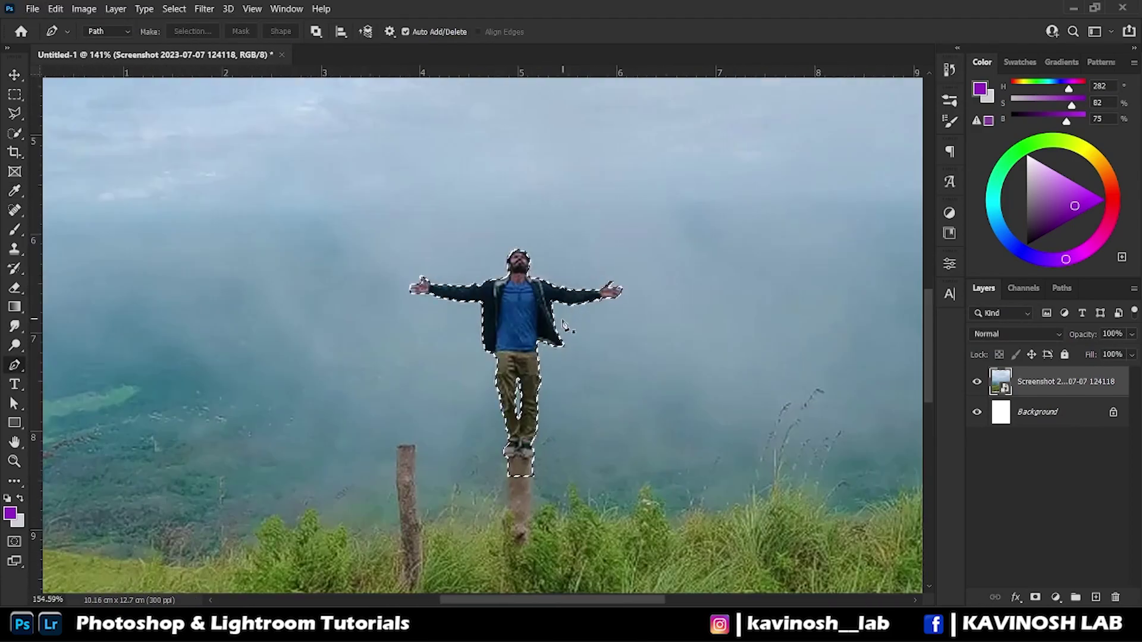
key("ctrl+j")
left_click(976, 411)
- Commit the waterfall photo and move and scale the man onto the rock
scroll(548, 280, "down", 3)
key("v")
mouse_move(523, 351)
left_mouse_down()
mouse_move(546, 291)
mouse_move(556, 484)
left_mouse_up()
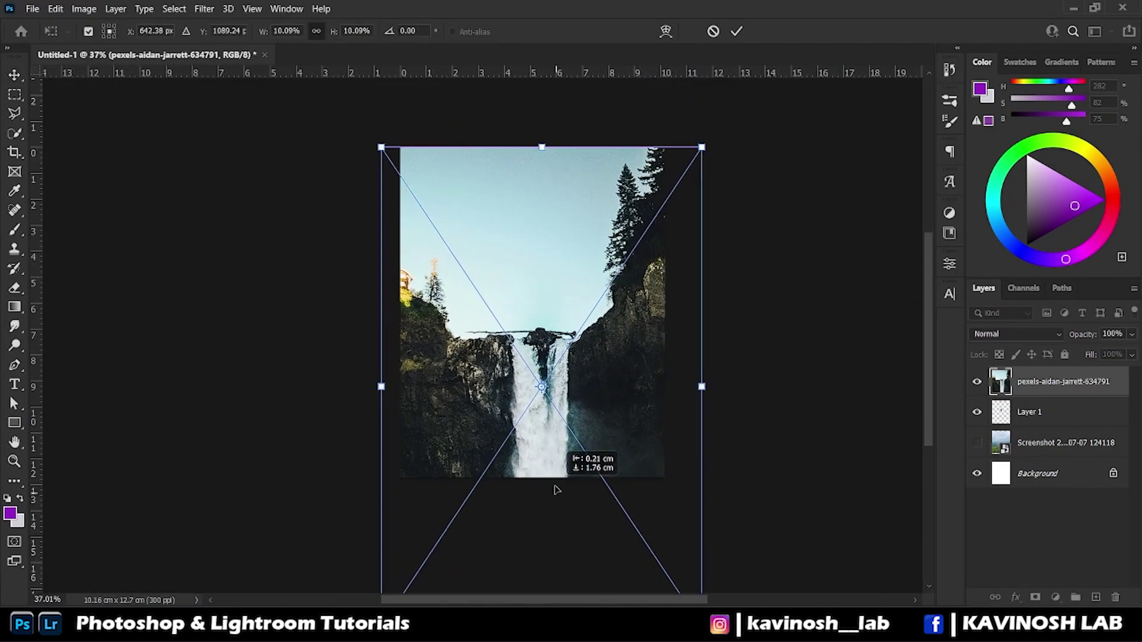
key("Return")
scroll(604, 359, "up", 1)
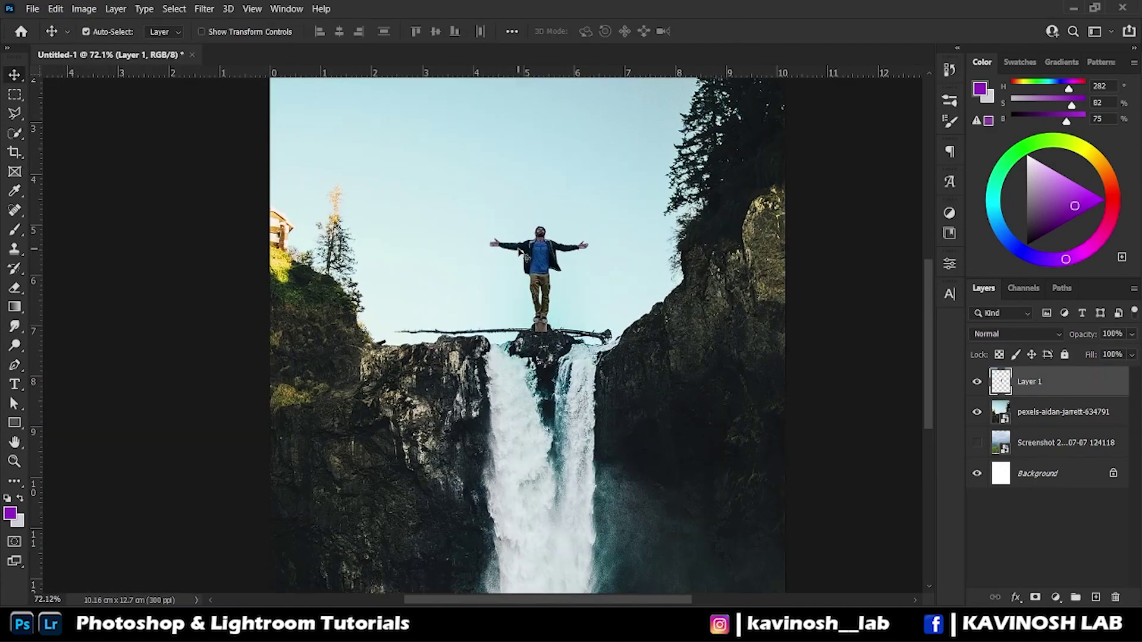
key("ctrl+t")
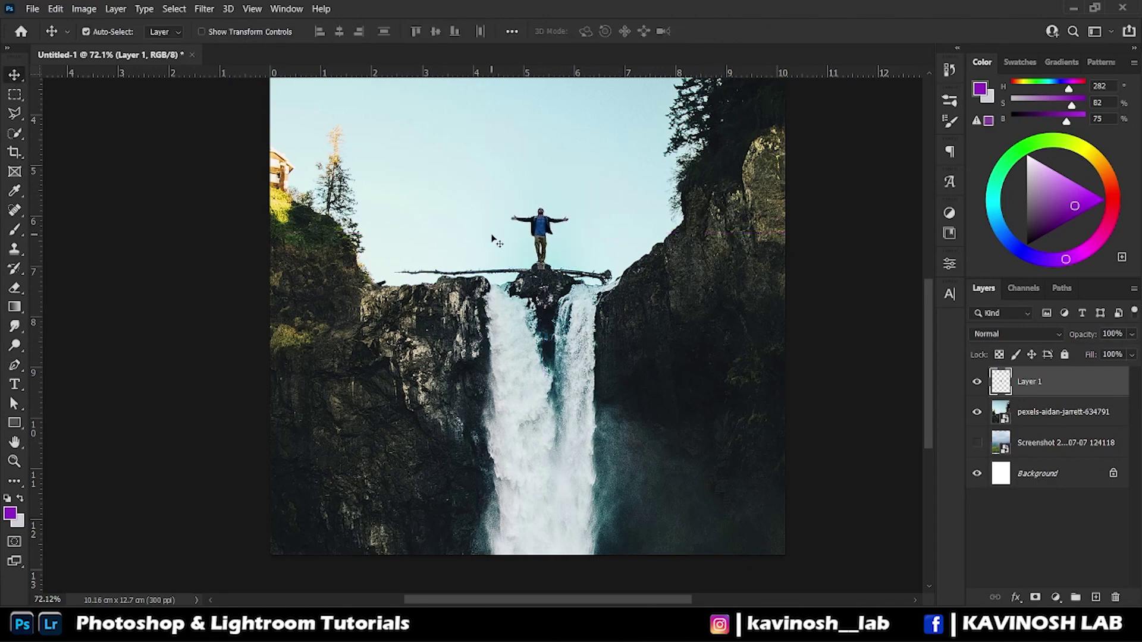
scroll(497, 240, "down", 2)
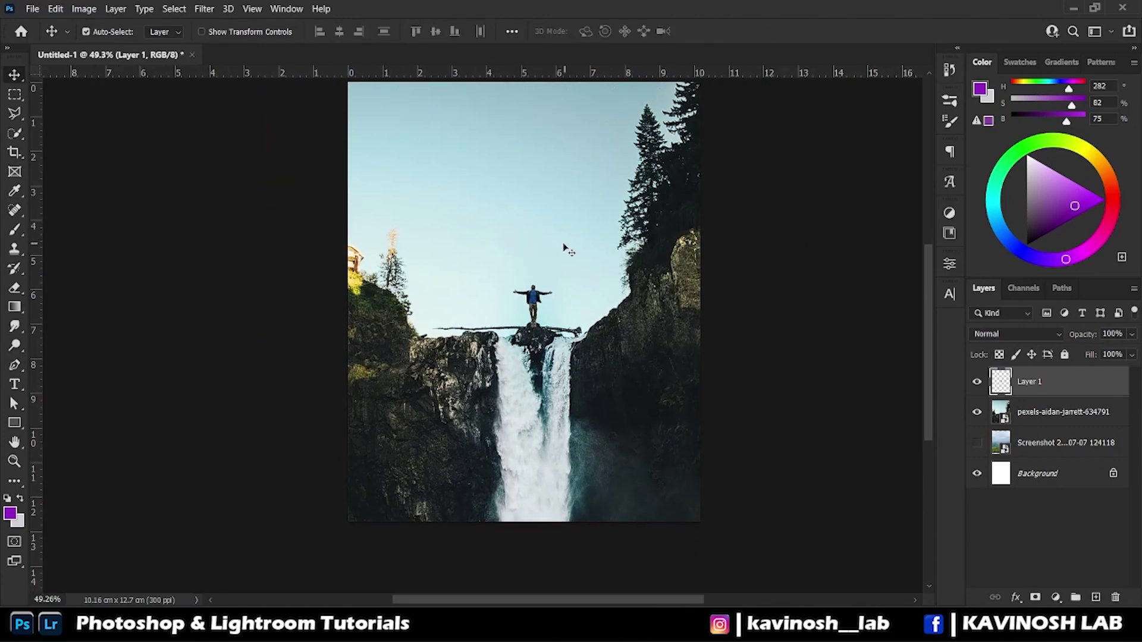
scroll(566, 246, "up", 2)
- Trace the waterfall cliff tops, copy them to their own layer, and hide the original photo
left_click(15, 365)
scroll(441, 324, "up", 3)
key("alt+bracketleft")
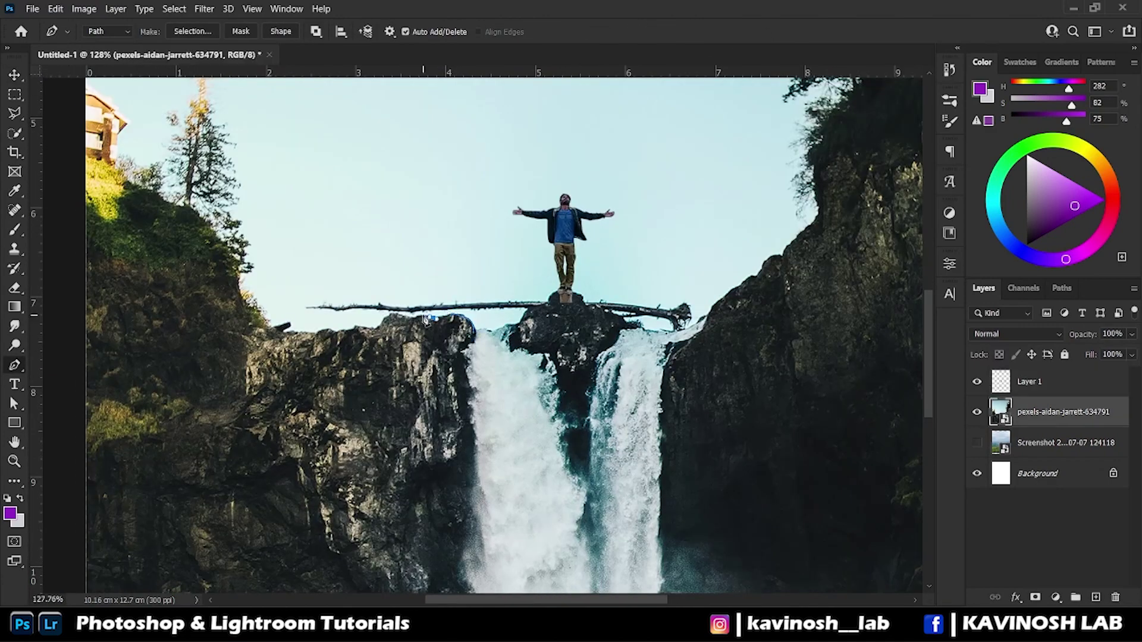
scroll(119, 204, "down", 3)
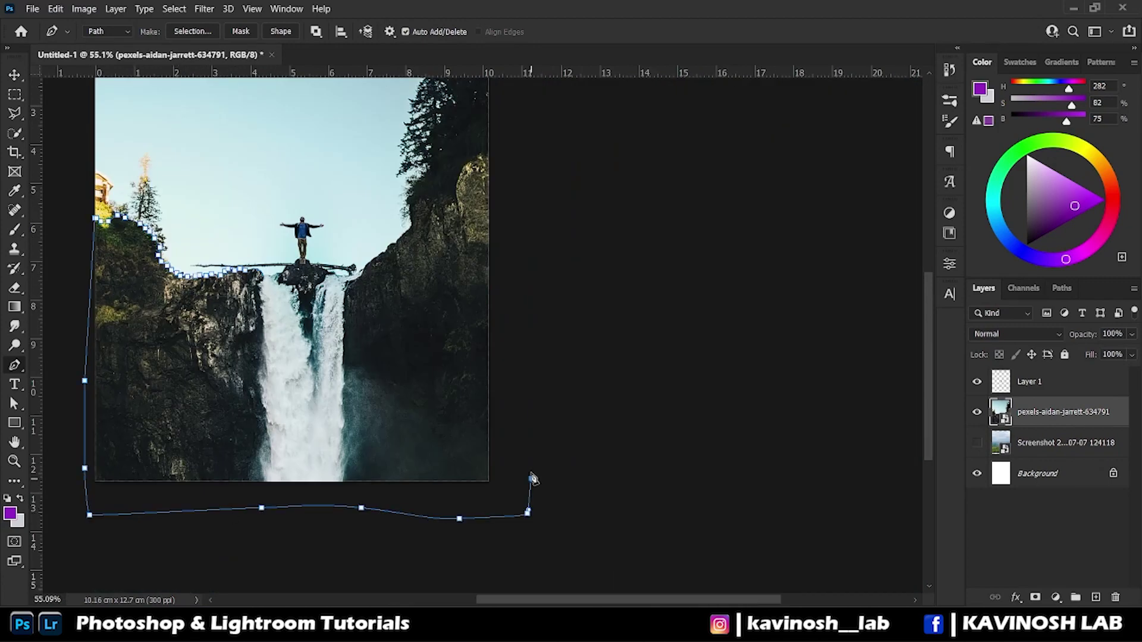
scroll(673, 173, "up", 2)
scroll(520, 298, "up", 3)
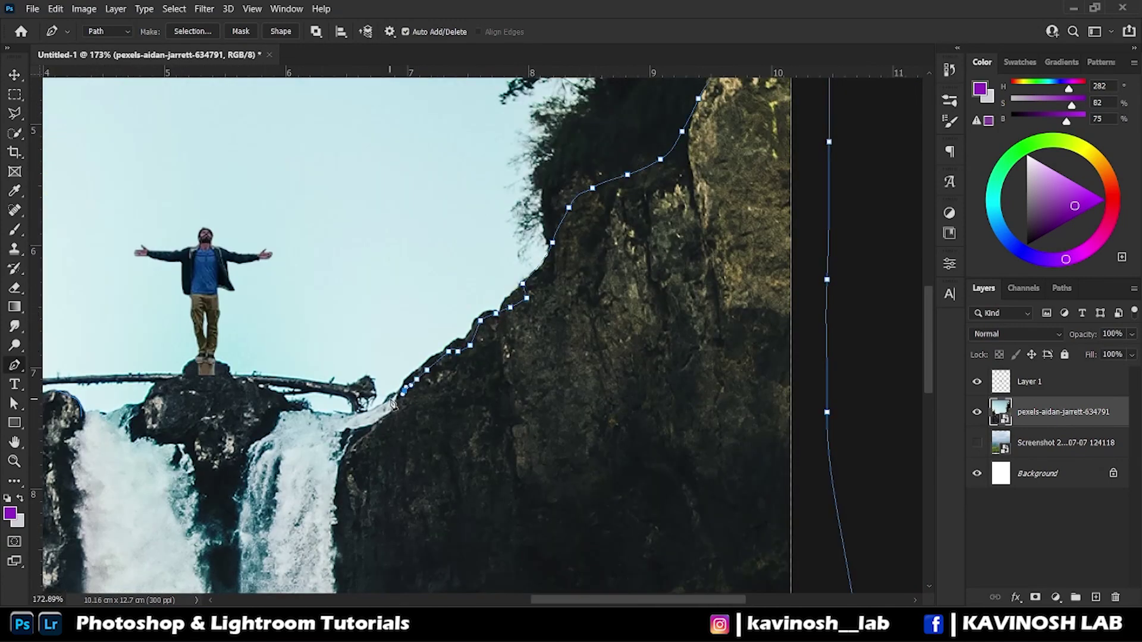
key("ctrl+0")
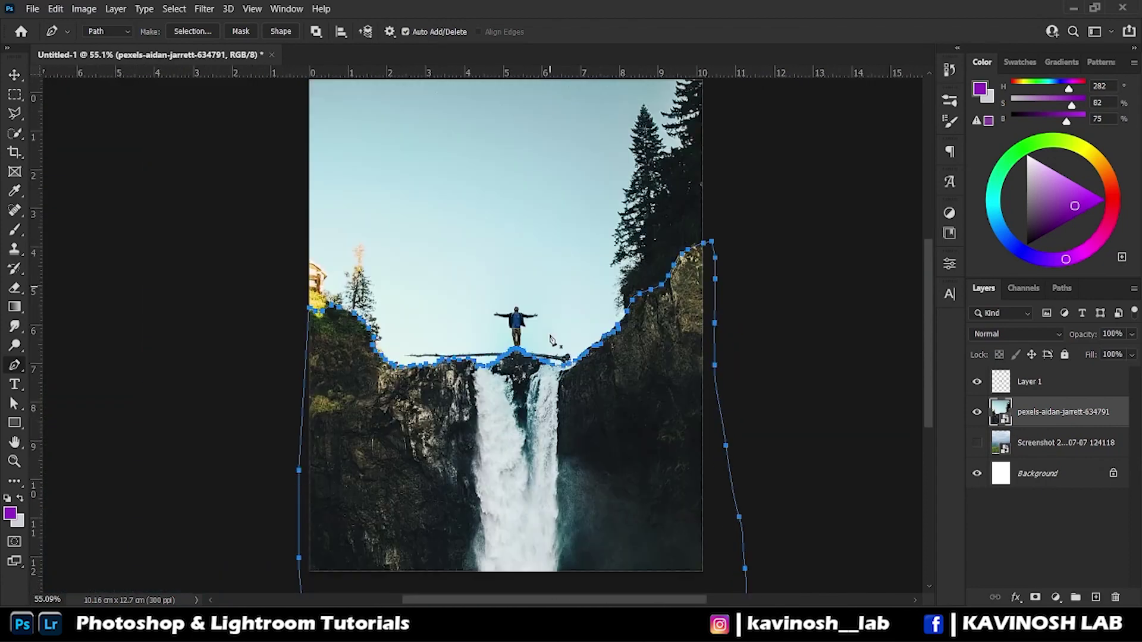
key("ctrl+Return")
key("ctrl+j")
left_click(976, 442)
left_click(1038, 444)
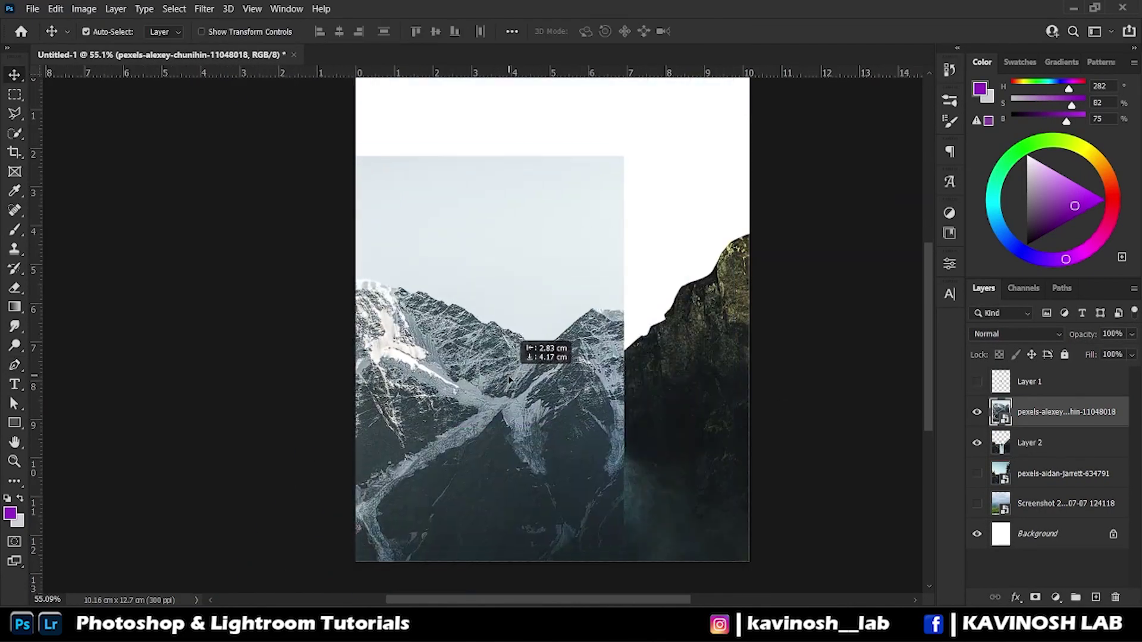
- Place the mountain photo left, add an inverted mask, and resize the brush to paint it in
left_click_drag(638, 388, 628, 388)
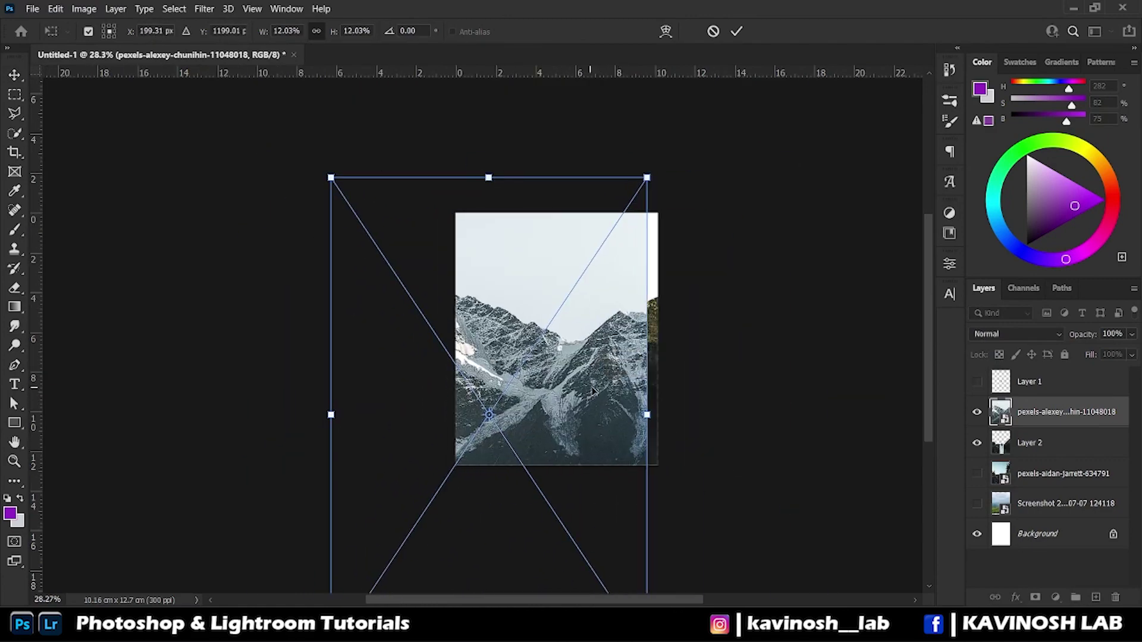
key("Return")
left_click(1035, 598)
key("ctrl+i")
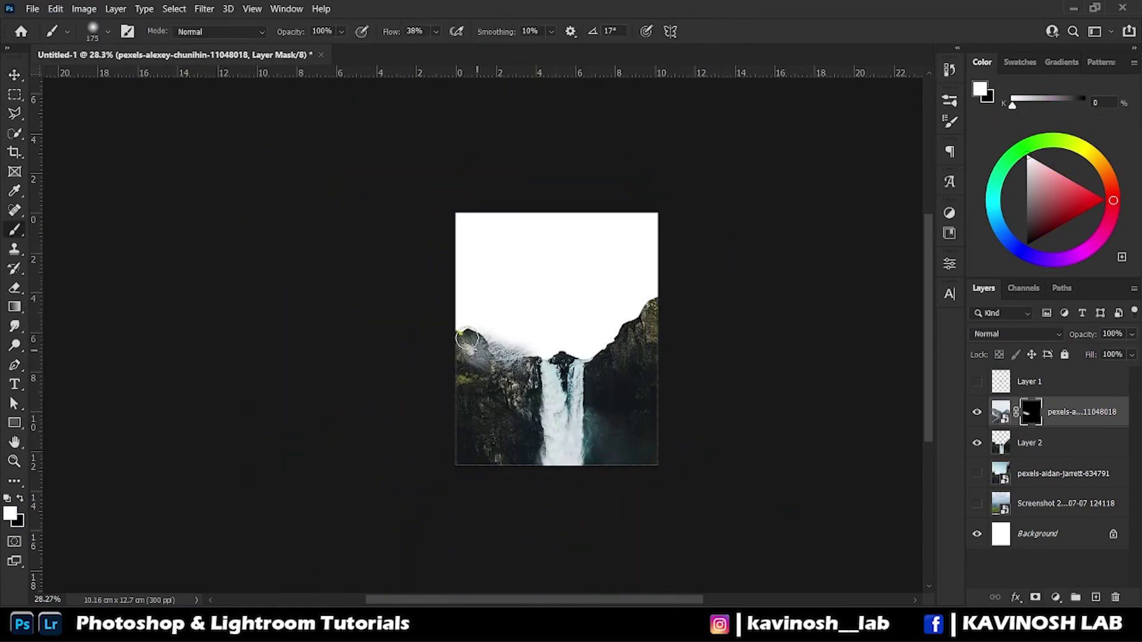
key("ctrl+plus")
key("ctrl+plus")
key("ctrl+plus")
right_click(507, 234)
double_click(536, 434)
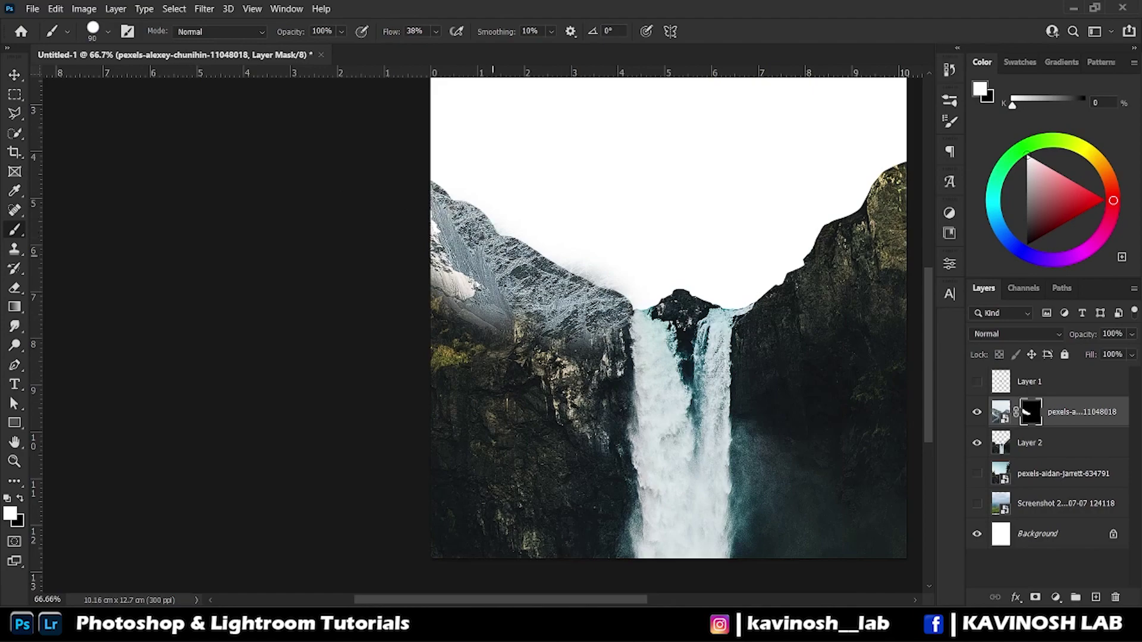
- Show the cut-out man again and flip the mountain copy horizontally
scroll(507, 343, "down", 2)
left_click(978, 381)
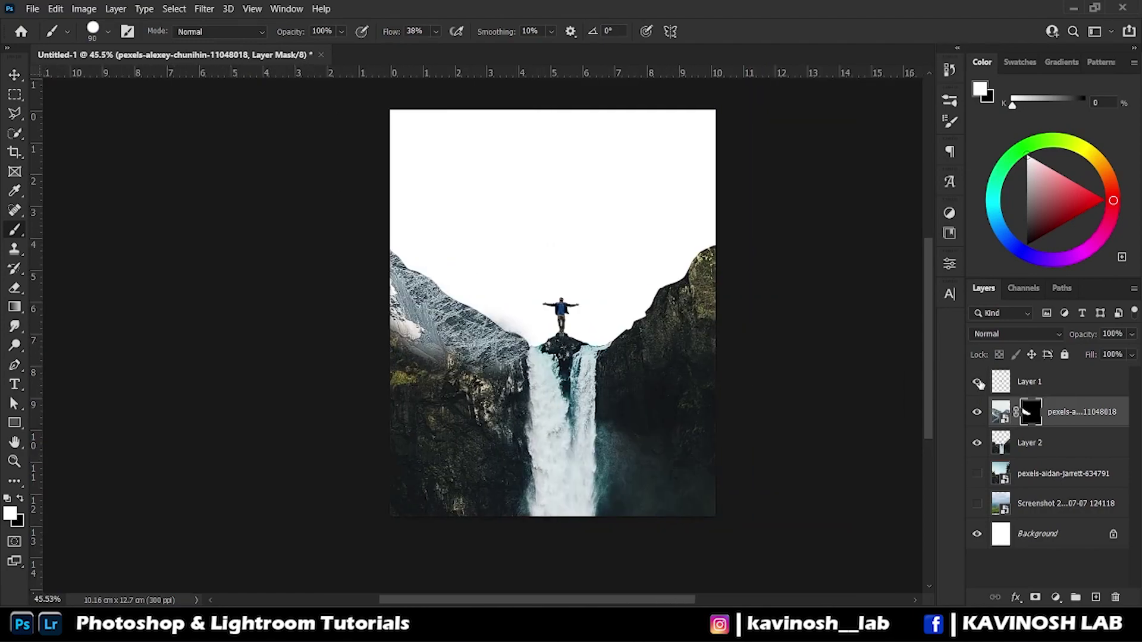
left_click(637, 499)
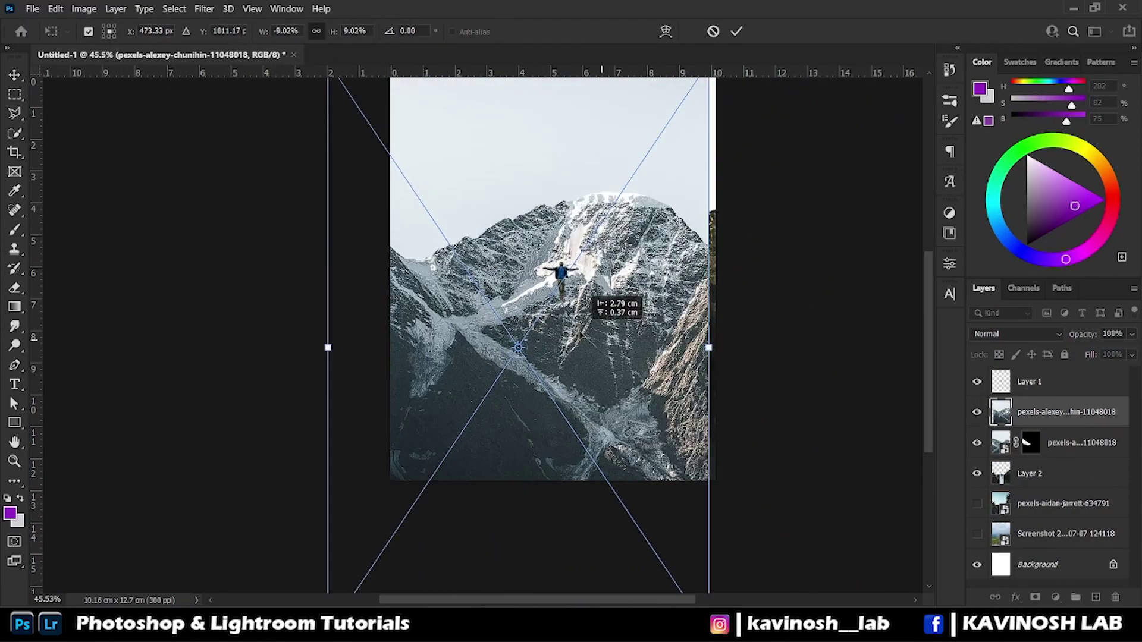
- Move the mirrored mountain to the right, commit it, and soften the peaks with a black brush
mouse_move(523, 357)
left_mouse_down()
mouse_move(672, 277)
mouse_move(654, 268)
mouse_move(635, 393)
left_mouse_up()
key("Return")
right_click(695, 306)
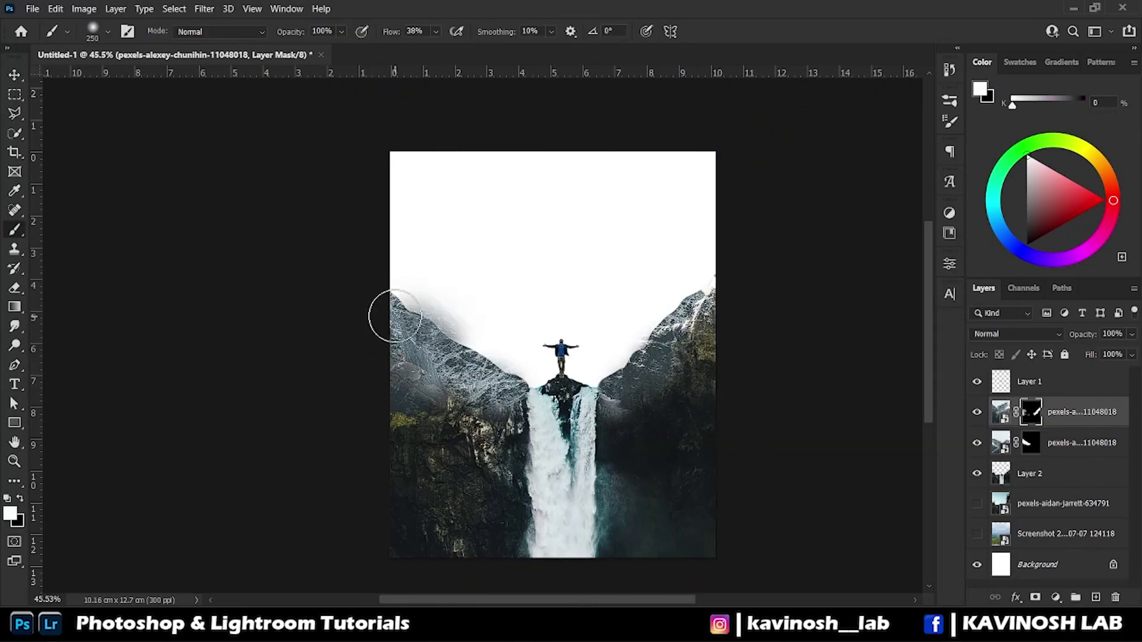
key("x")
key("bracketleft")
key("bracketleft")
key("bracketleft")
scroll(531, 366, "up", 5)
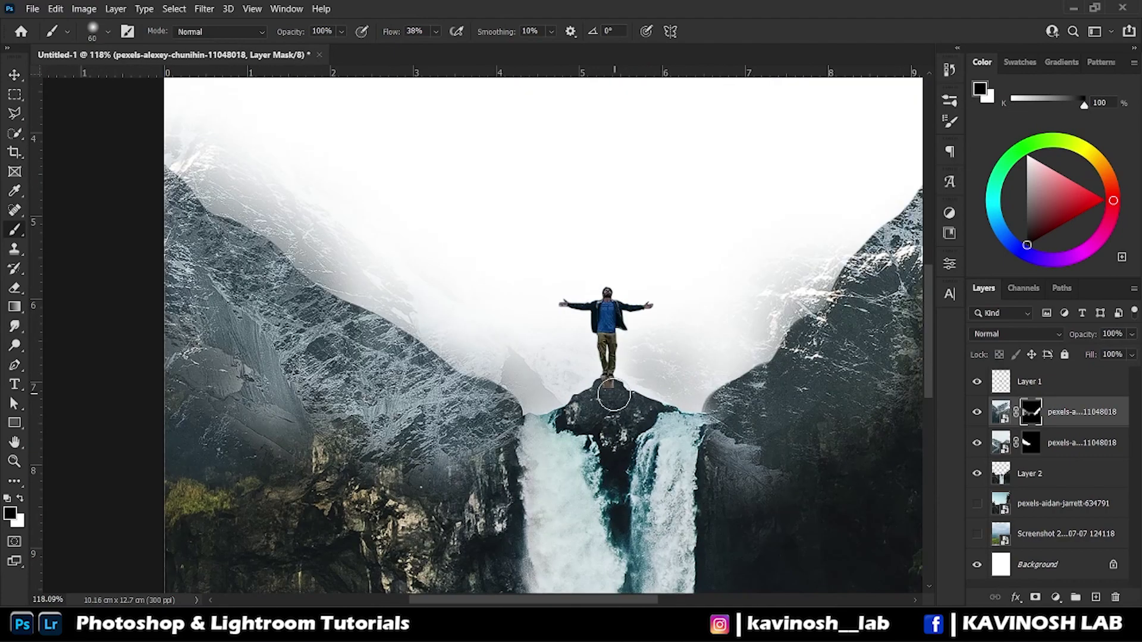
key("ctrl+0")
key("ctrl+plus")
key("ctrl+plus")
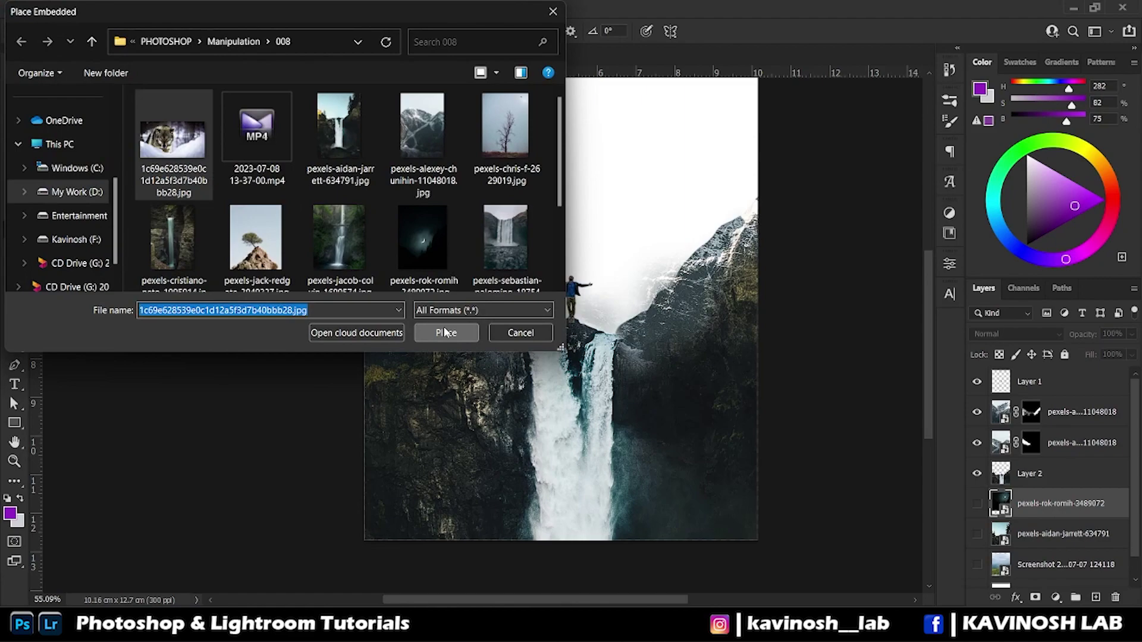
- Place the wolf photo, enlarge it, and position its face above the man
left_click(449, 329)
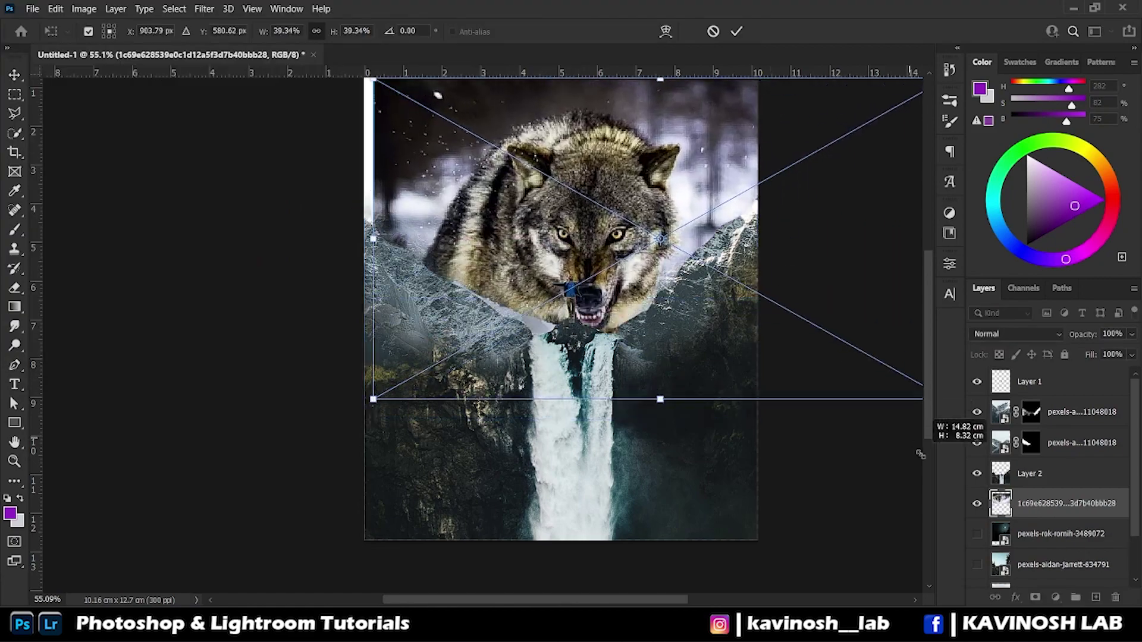
key("ctrl+minus")
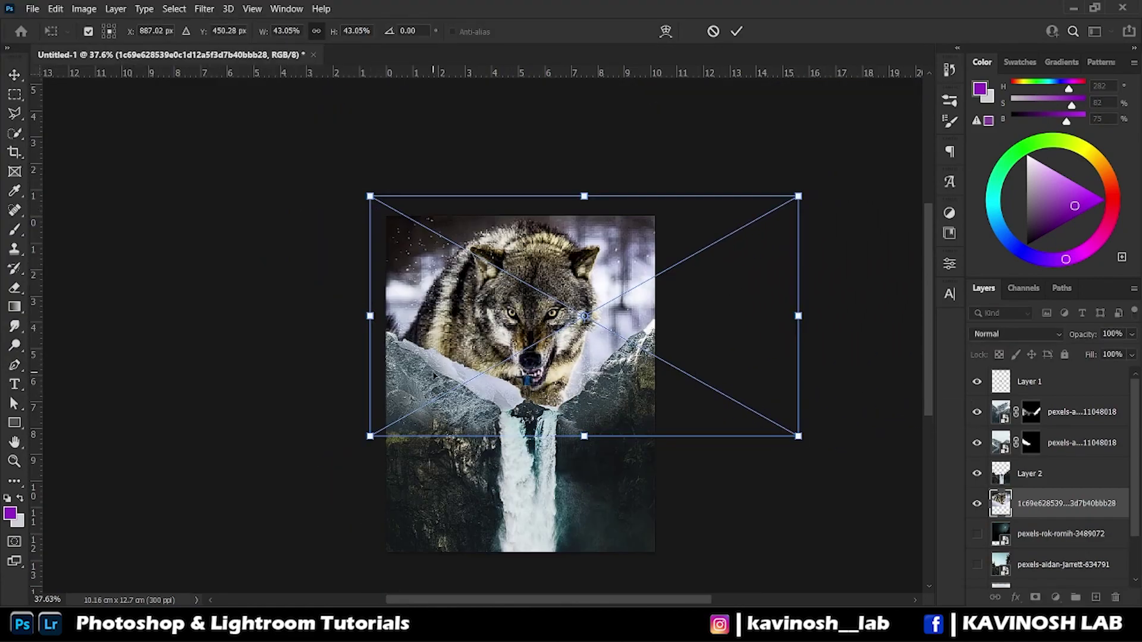
mouse_move(442, 315)
left_mouse_down()
mouse_move(504, 329)
mouse_move(390, 290)
left_mouse_up()
right_click(377, 300)
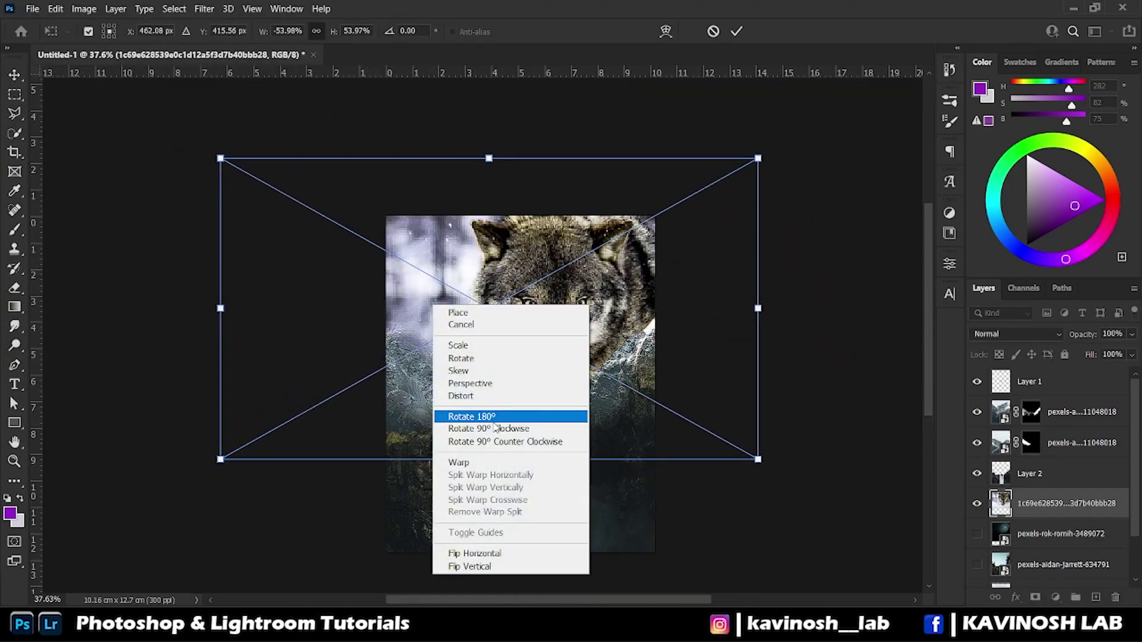
key("Escape")
key("ctrl+plus")
scroll(528, 277, "down", 3)
mouse_move(528, 277)
left_mouse_down()
mouse_move(532, 219)
mouse_move(490, 283)
left_mouse_up()
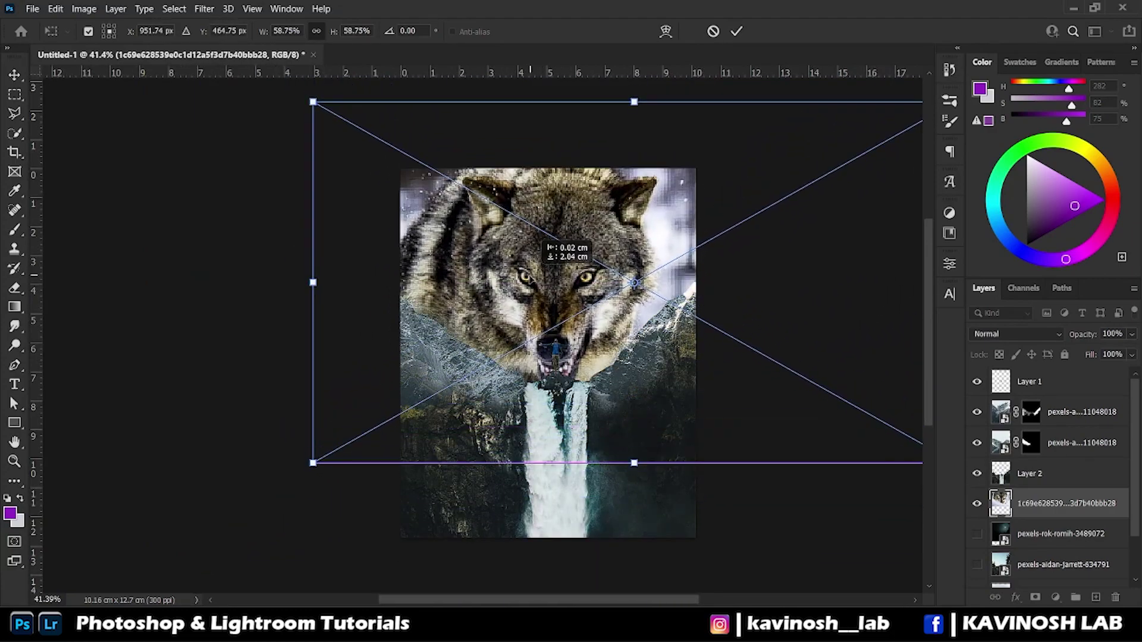
left_click(736, 31)
- Mask the wolf to reveal its ears and muzzle, then hide the wolf layer
key("ctrl+plus")
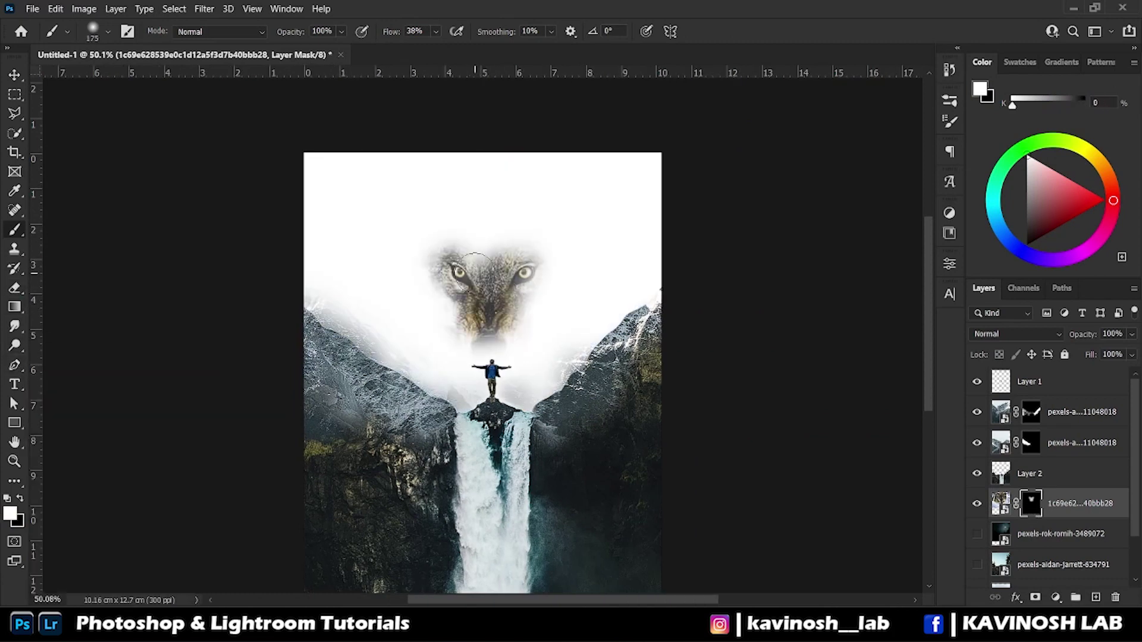
left_click_drag(585, 177, 458, 329)
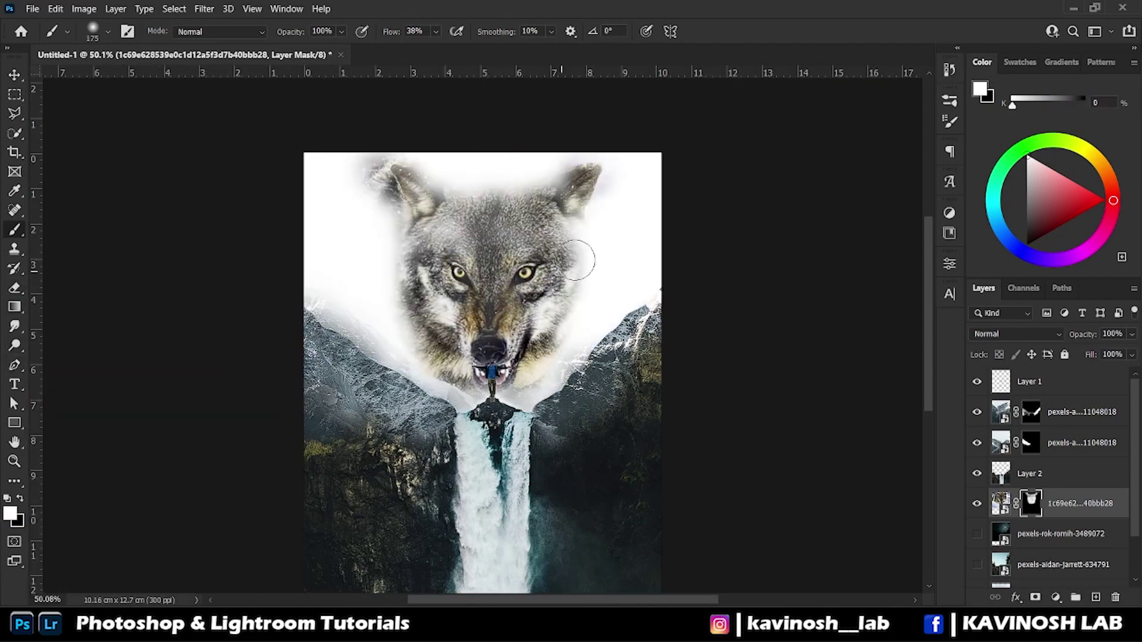
scroll(424, 341, "down", 2)
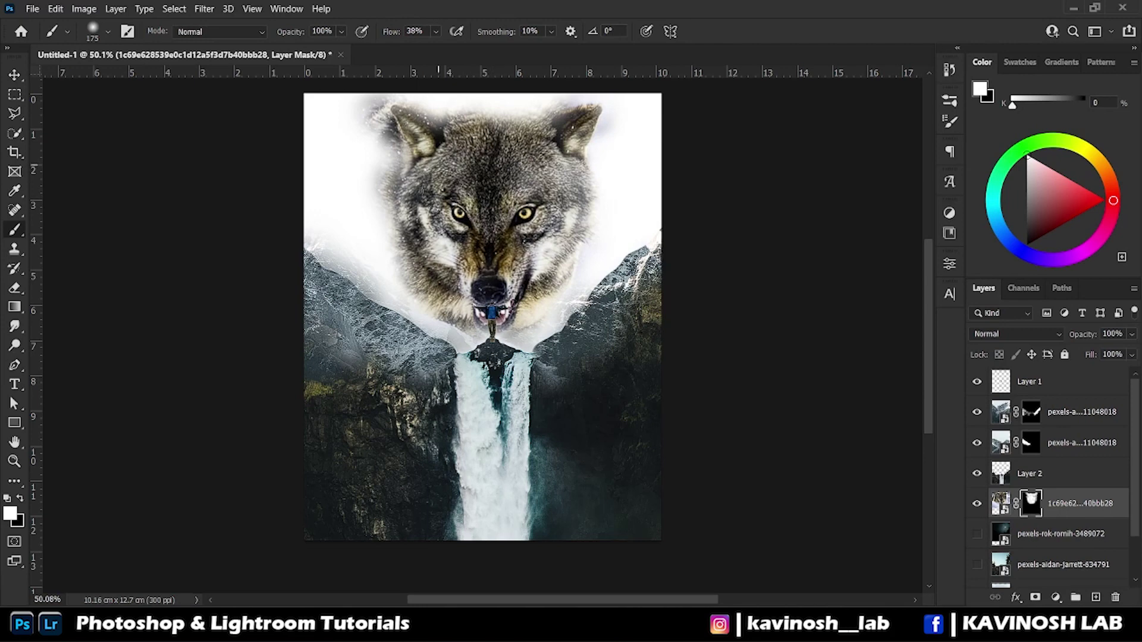
left_click(977, 503)
scroll(475, 232, "left", 3)
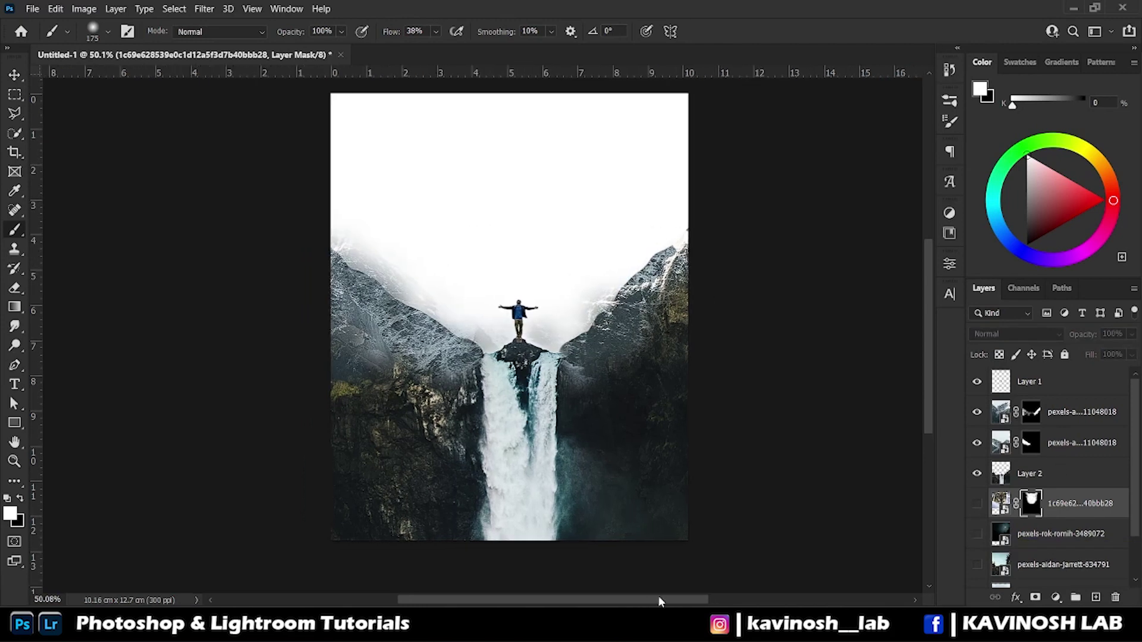
- Show the wolf again and paint white mist over its jaw on a new layer
left_click(977, 503)
left_click(977, 503)
left_click_drag(417, 113, 367, 169)
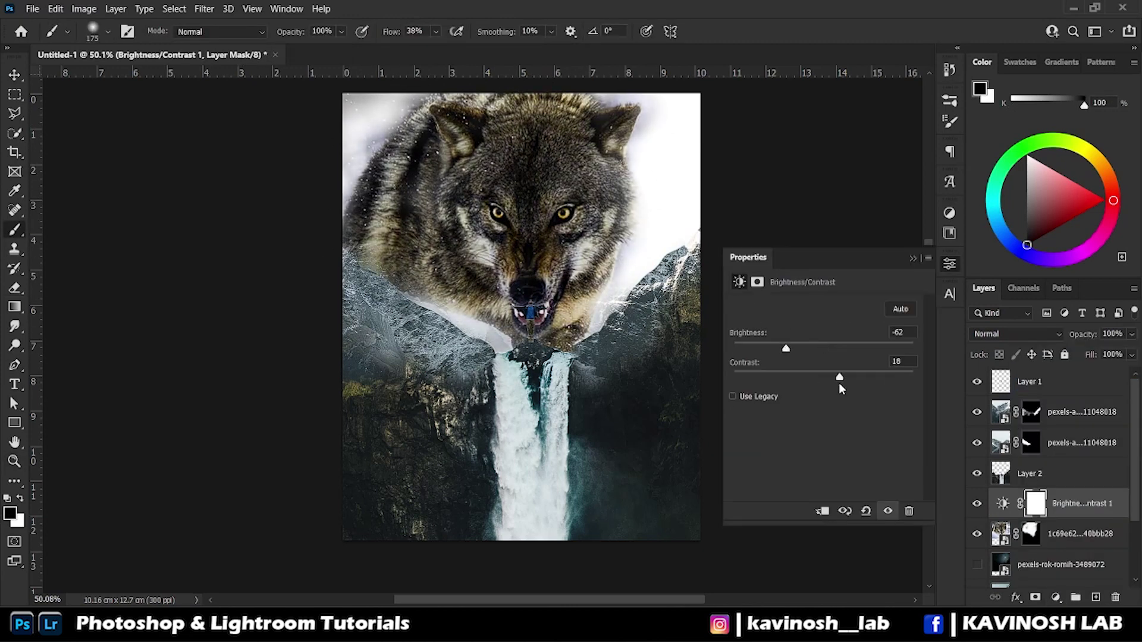
left_click(1096, 597, "ctrl")
left_click_drag(513, 311, 803, 338)
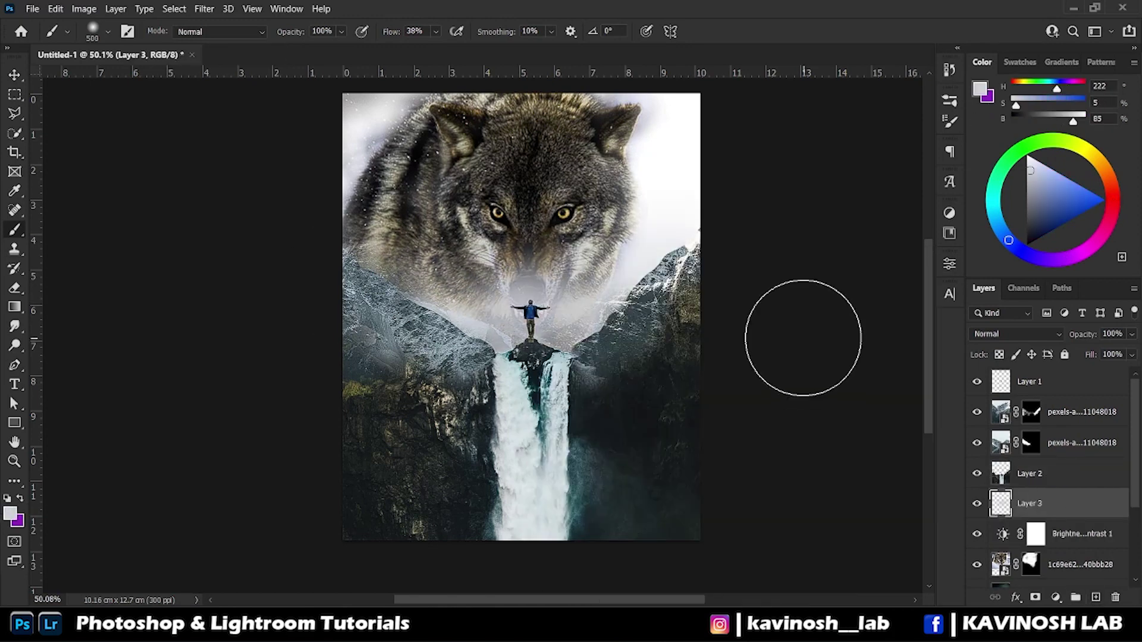
- Raise Brightness/Contrast 1 contrast to 73 and clip it to the wolf
left_click(1036, 534)
double_click(1003, 533)
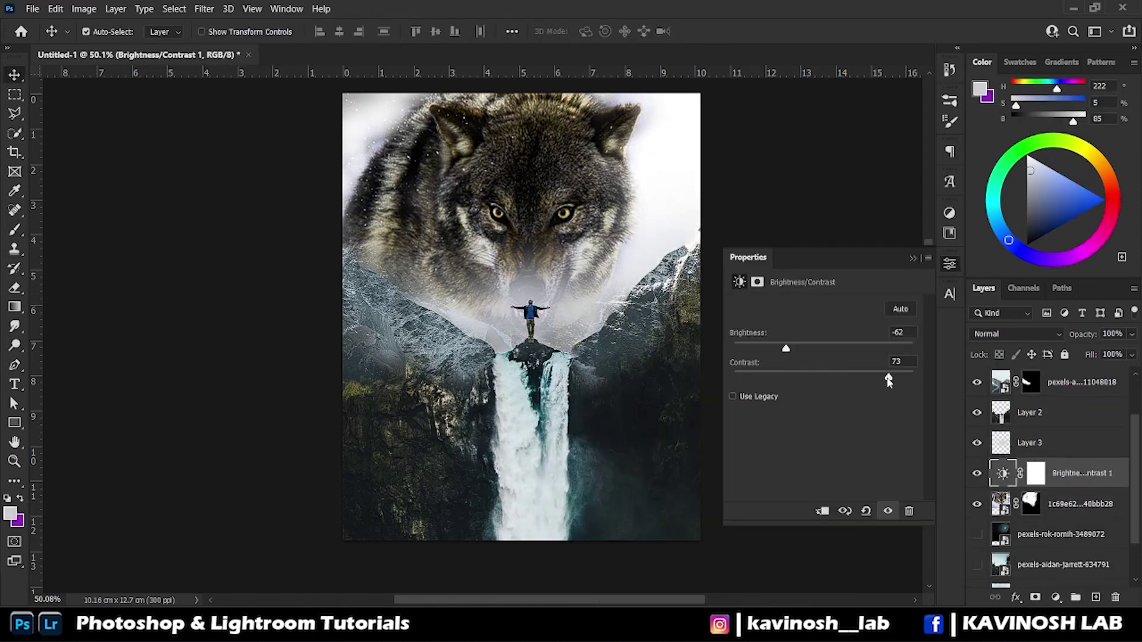
left_click(950, 263)
scroll(1047, 476, "down", 2)
left_click(1056, 597)
left_click(1059, 400)
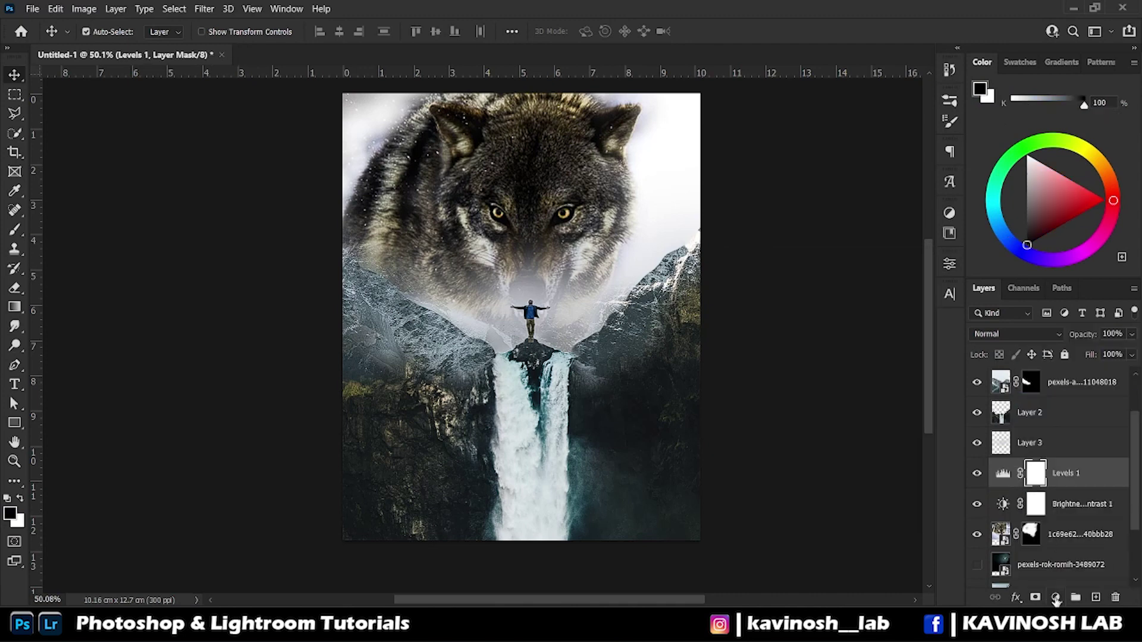
right_click(1062, 465)
left_click(1036, 597)
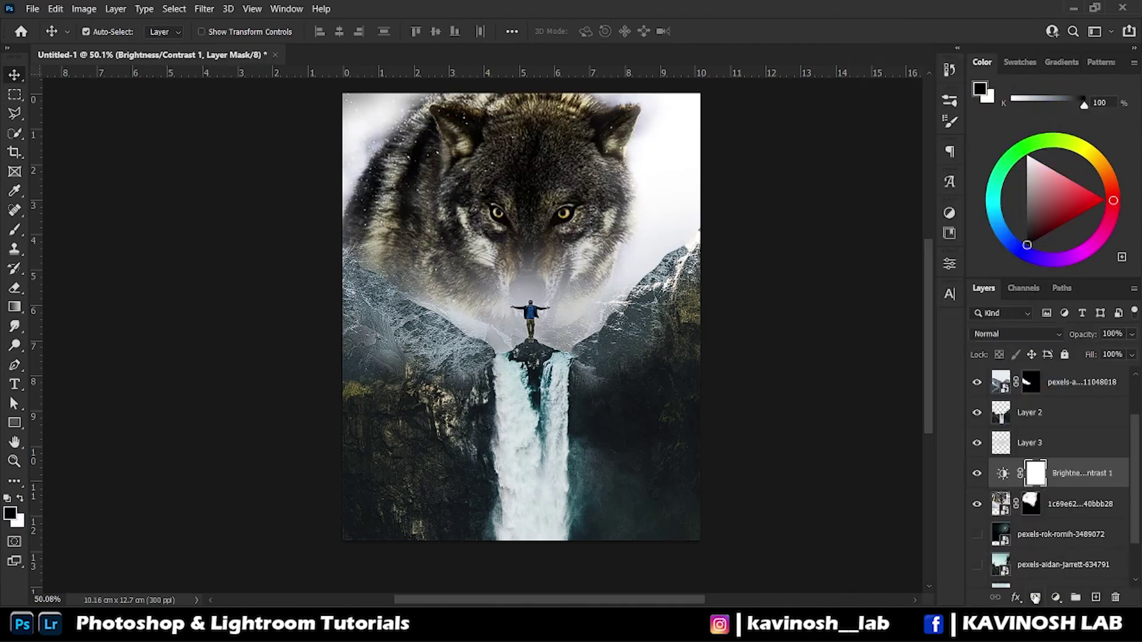
left_click(1077, 487, "alt")
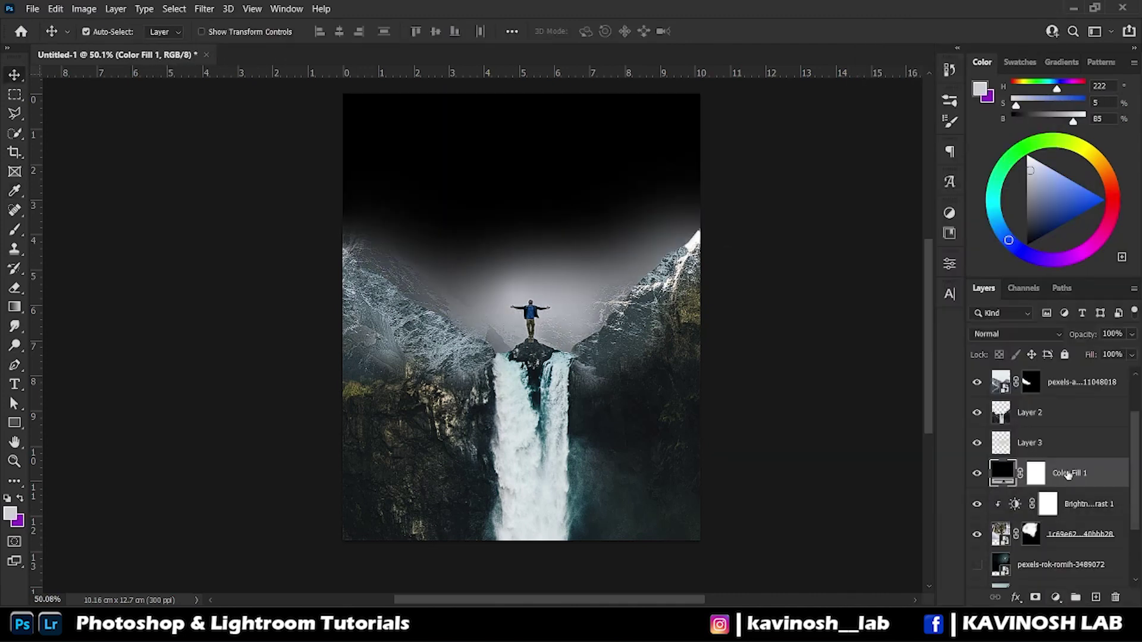
- Add Levels with output lowered to 21, invert its mask, and paint darkness into the sky
left_click(1045, 394)
left_click_drag(916, 457, 762, 458)
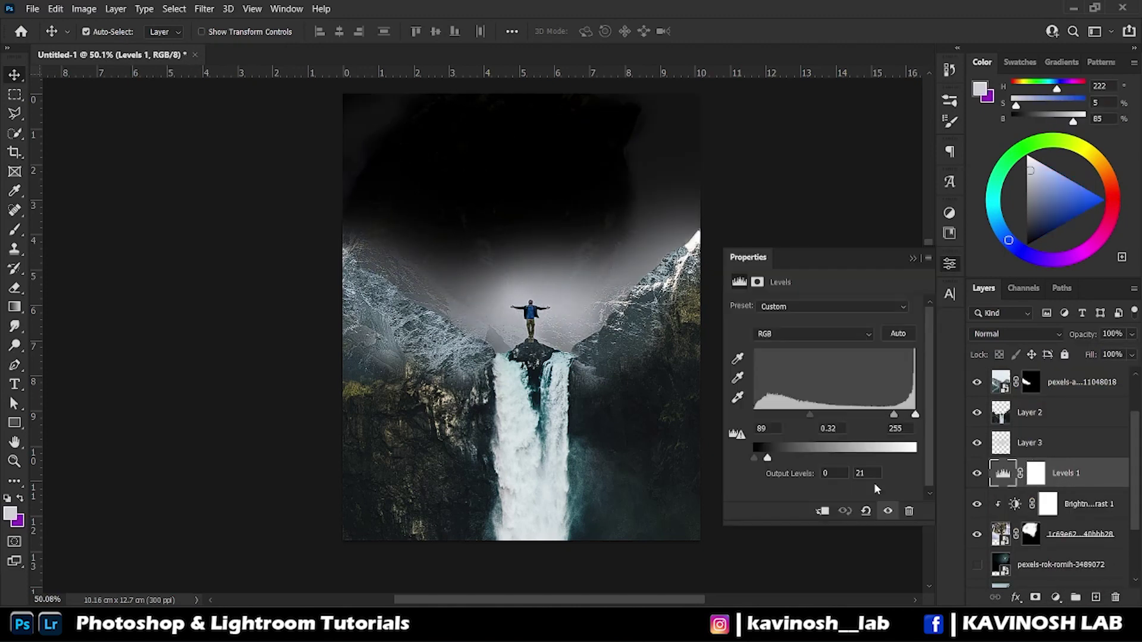
left_click(913, 260)
left_click(1035, 473)
key("ctrl+i")
scroll(291, 160, "up", 3)
mouse_move(290, 161)
left_mouse_down()
mouse_move(688, 268)
mouse_move(650, 196)
mouse_move(523, 452)
left_mouse_up()
key("bracketleft")
key("bracketleft")
key("bracketleft")
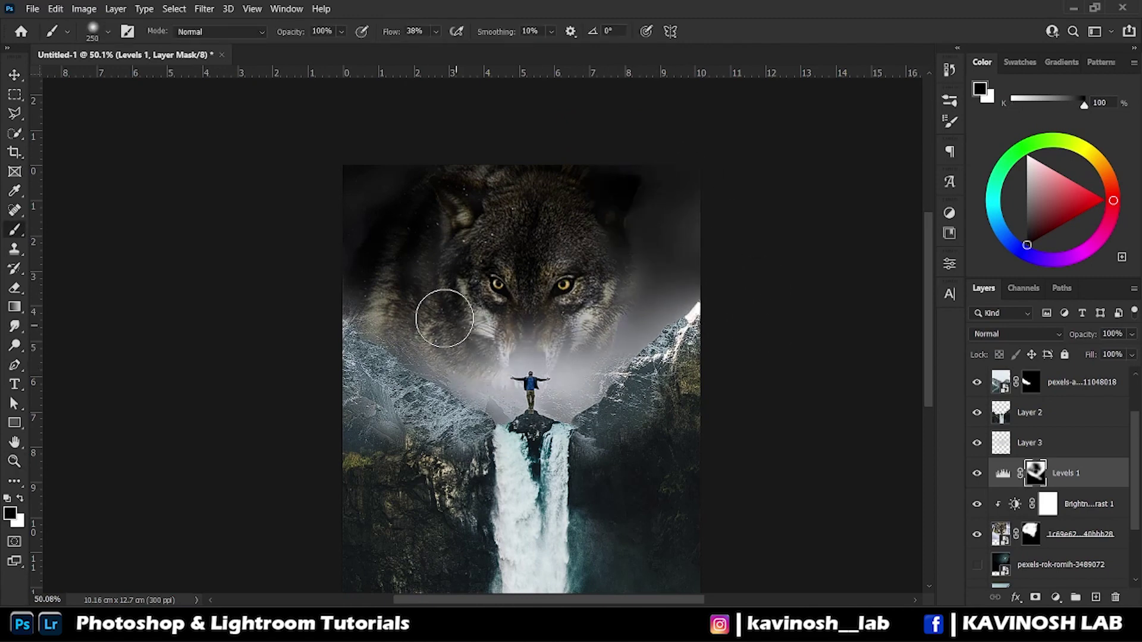
- Review the darkened sky and select the wolf layer
scroll(444, 318, "down", 2)
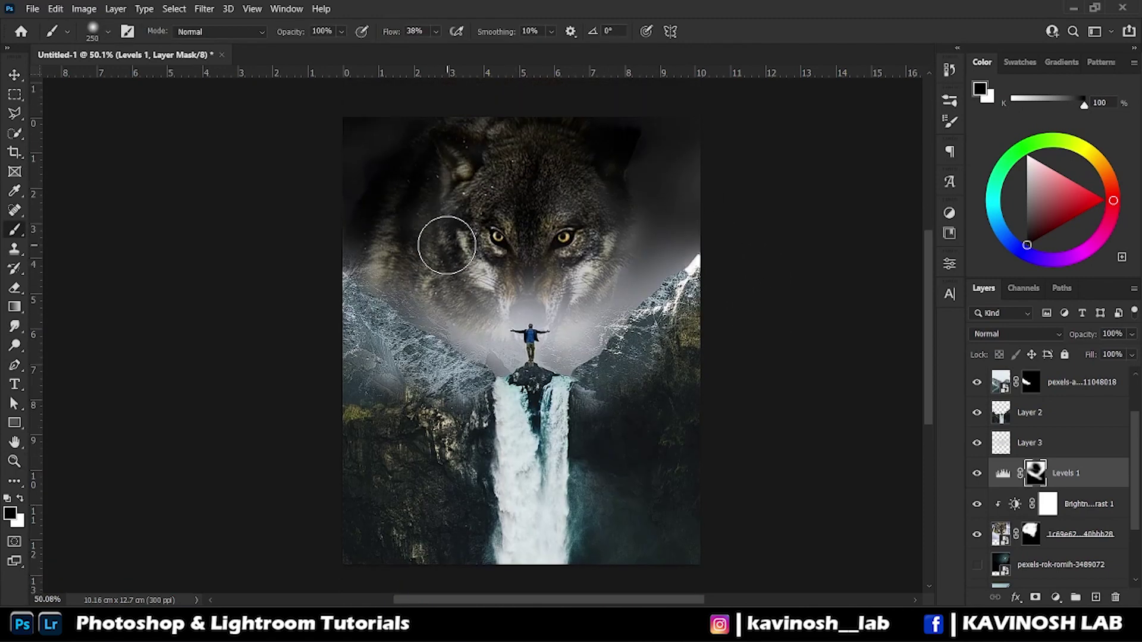
scroll(1087, 485, "up", 2)
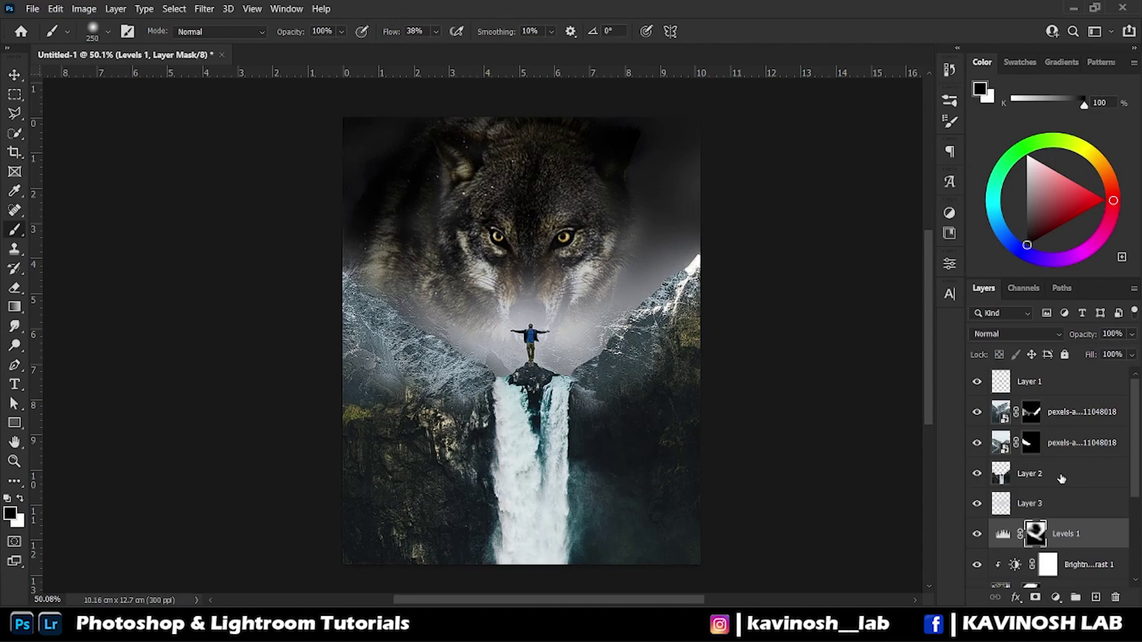
scroll(1065, 478, "down", 2)
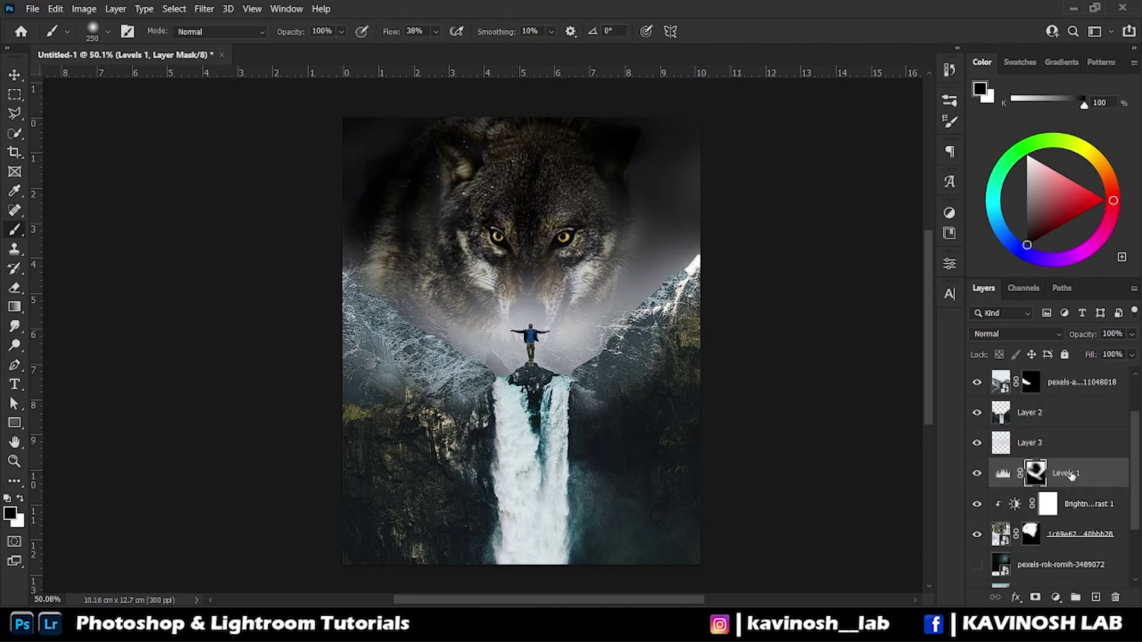
scroll(1068, 474, "up", 2)
scroll(1065, 487, "up", 2)
scroll(1047, 512, "down", 4)
scroll(494, 165, "up", 2)
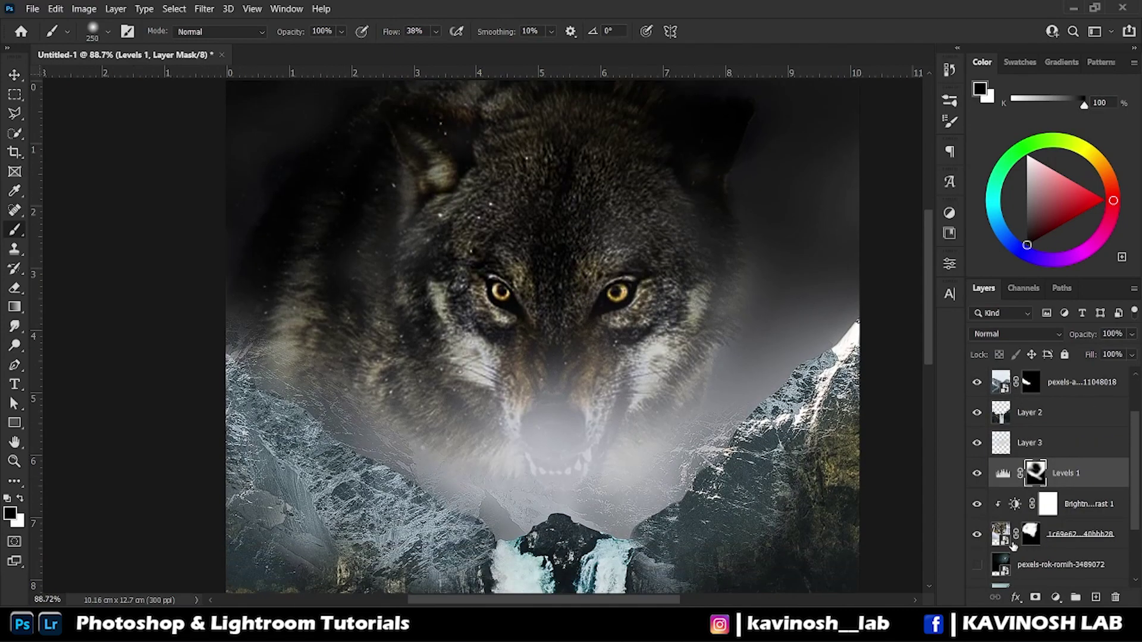
left_click(1011, 541)
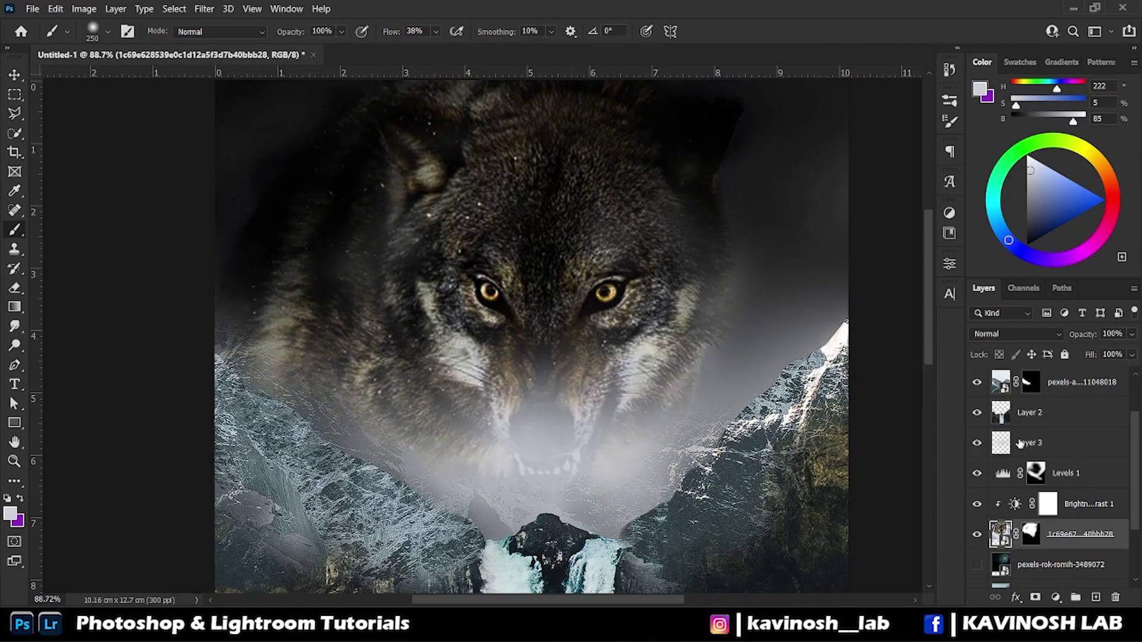
- Erase some mist on Layer 3, then undo the stroke
left_click(1020, 443)
key("e")
mouse_move(505, 386)
left_mouse_down()
mouse_move(582, 476)
mouse_move(535, 357)
left_mouse_up()
scroll(998, 392, "up", 2)
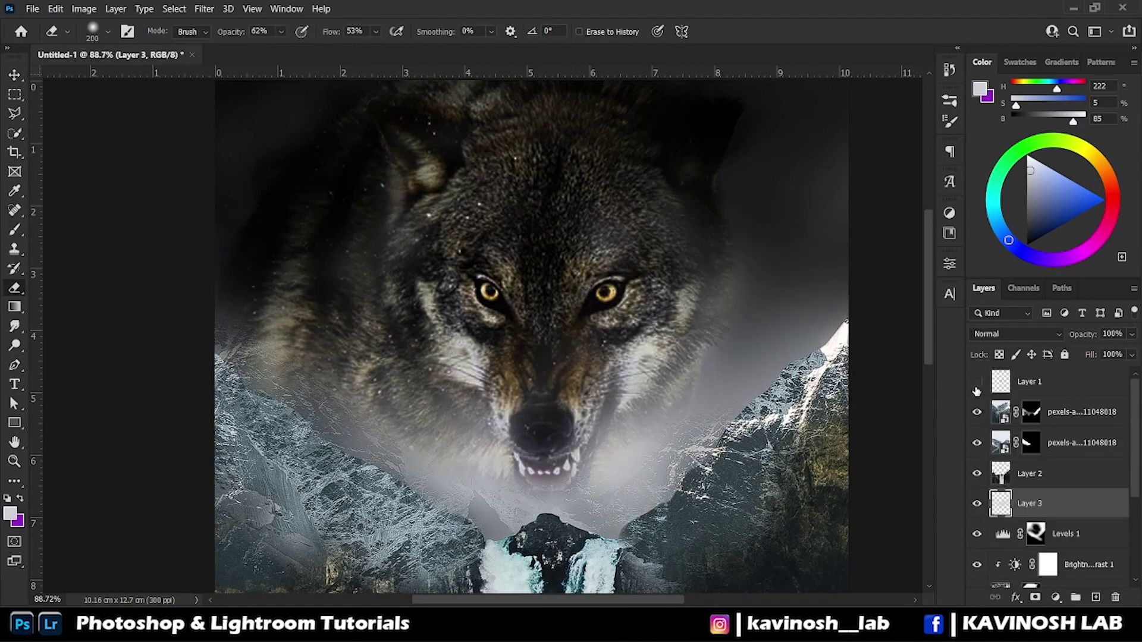
key("ctrl+z")
- Apply the Oil Paint filter to the wolf layer
scroll(574, 248, "up", 1)
scroll(574, 248, "down", 2)
scroll(574, 248, "up", 1)
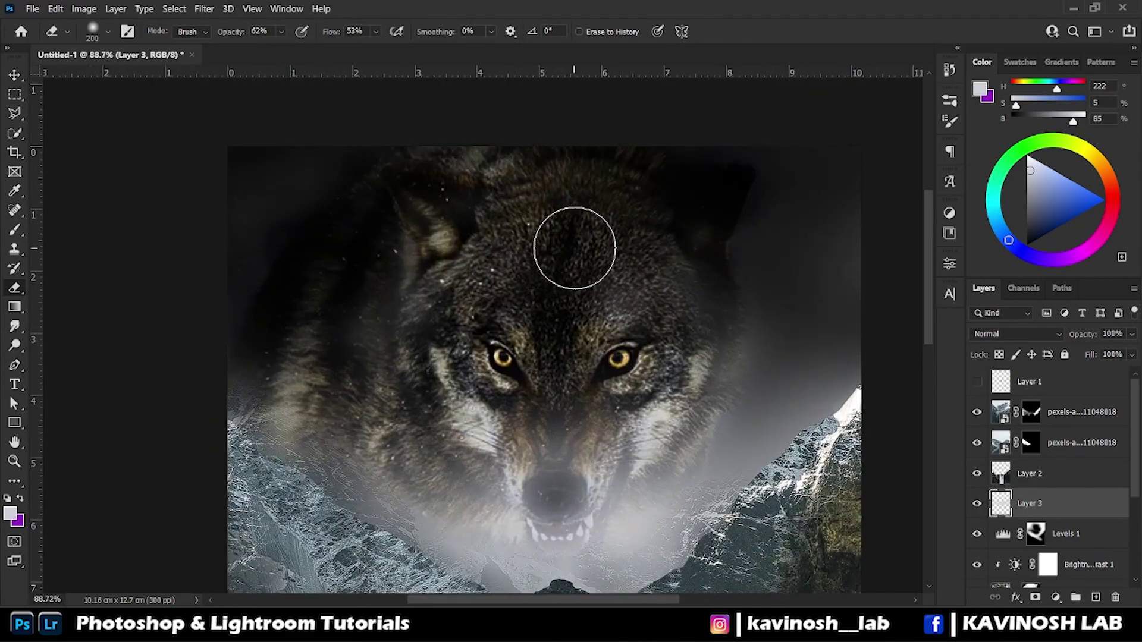
left_click(204, 8)
left_click(410, 342)
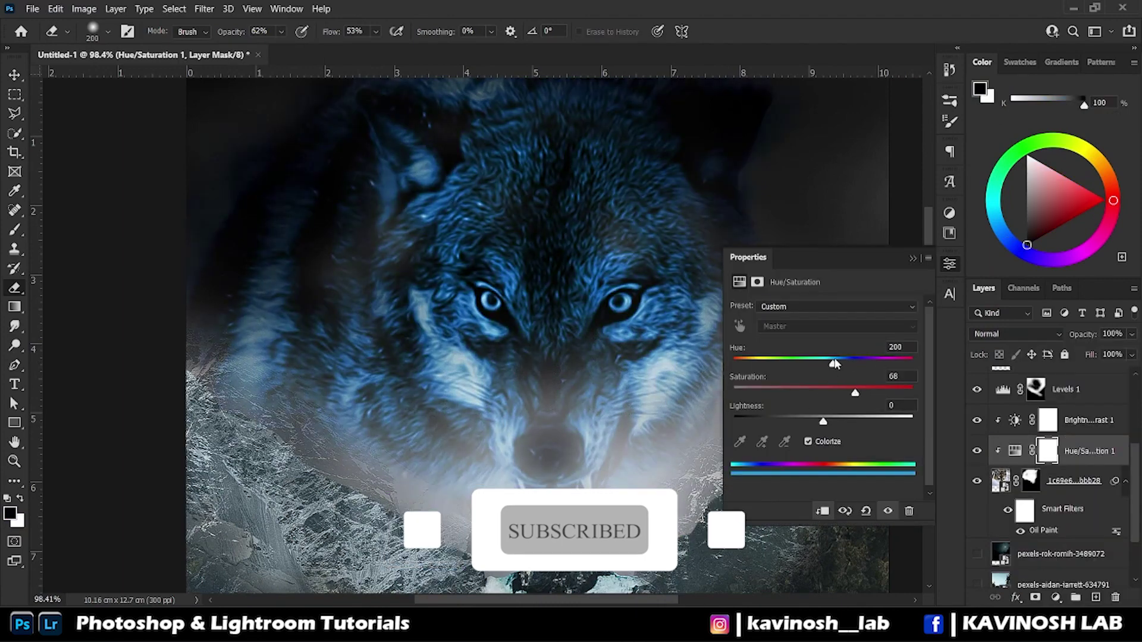
- Shift the Hue/Saturation 2 tint toward a darker, less saturated purple
left_click(14, 231)
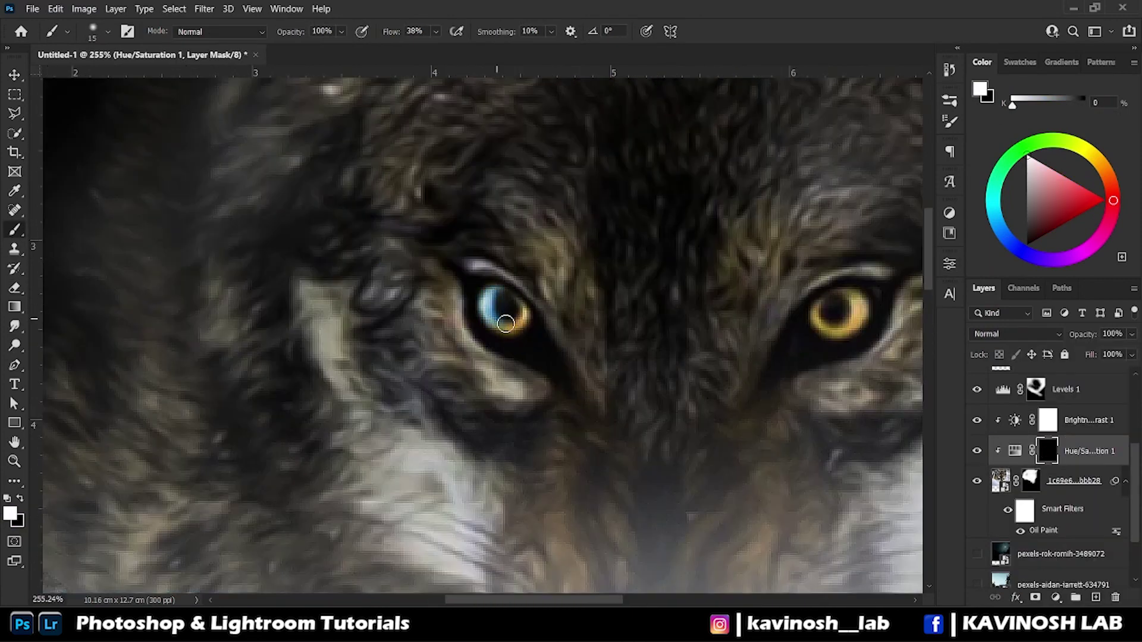
scroll(512, 305, "down", 5)
scroll(596, 310, "up", 5)
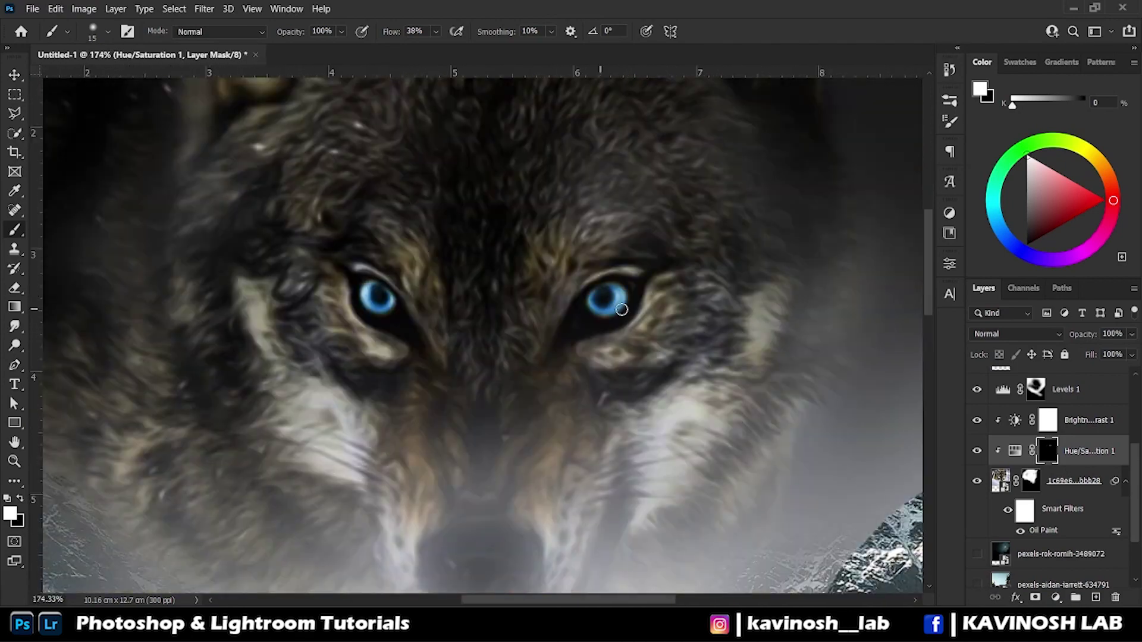
scroll(484, 332, "down", 3)
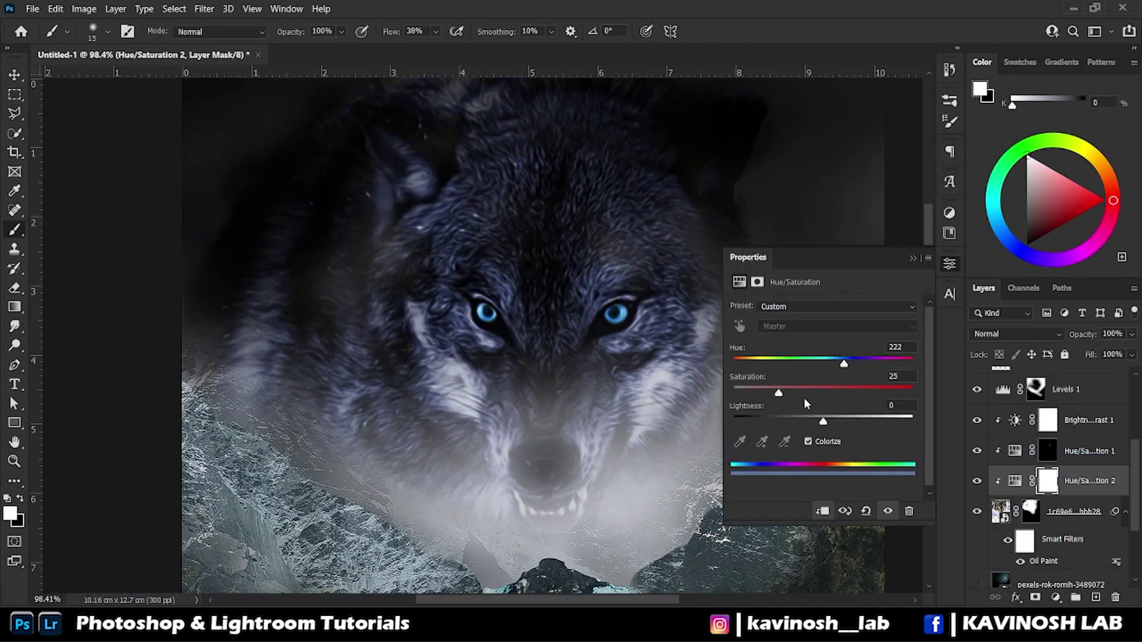
left_click_drag(821, 416, 822, 417)
left_click_drag(844, 363, 851, 364)
left_click_drag(778, 394, 770, 394)
left_click_drag(822, 416, 819, 416)
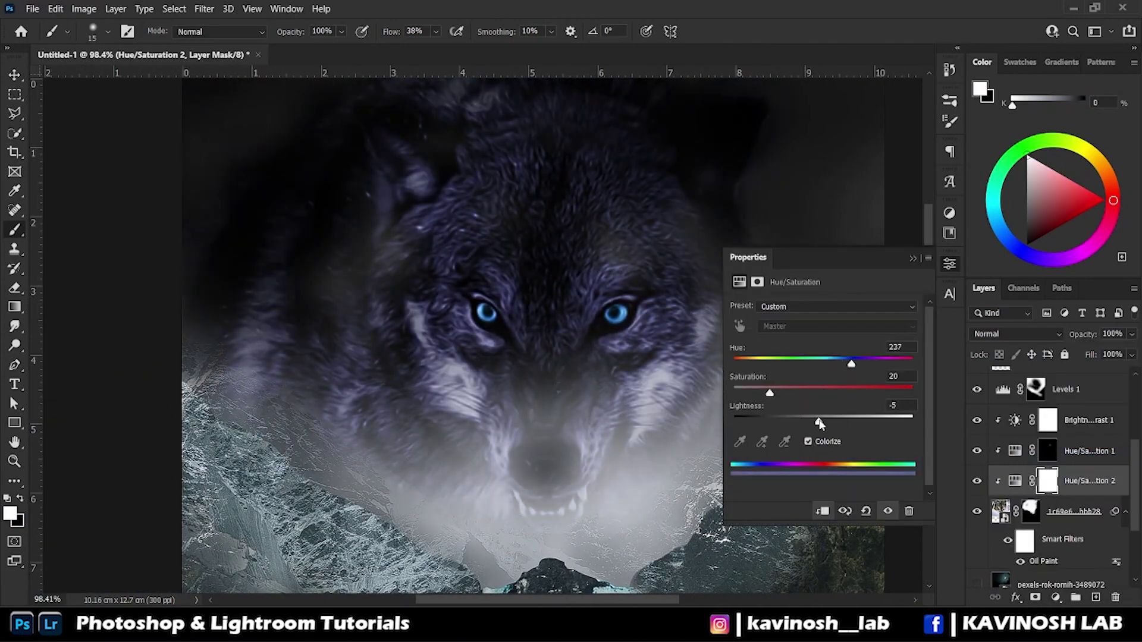
left_click(913, 259)
- Invert the Hue/Saturation 2 mask and paint the purple tint over the forehead
key("ctrl+i")
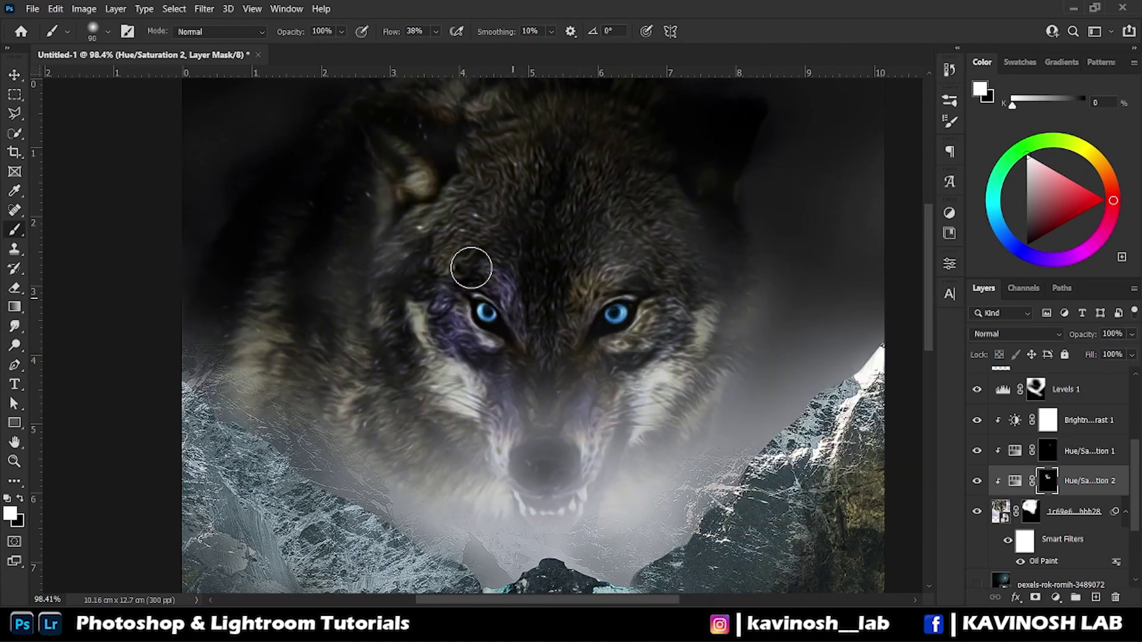
scroll(373, 197, "up", 2)
scroll(497, 363, "up", 2)
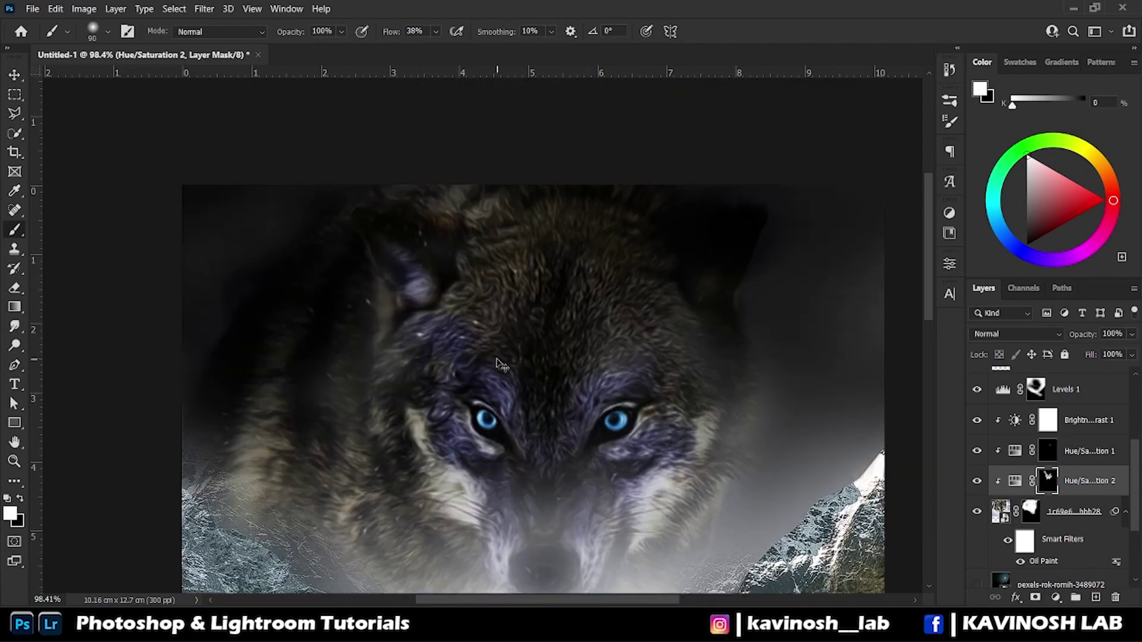
left_click_drag(436, 326, 617, 252)
scroll(617, 252, "up", 1)
scroll(253, 373, "down", 3)
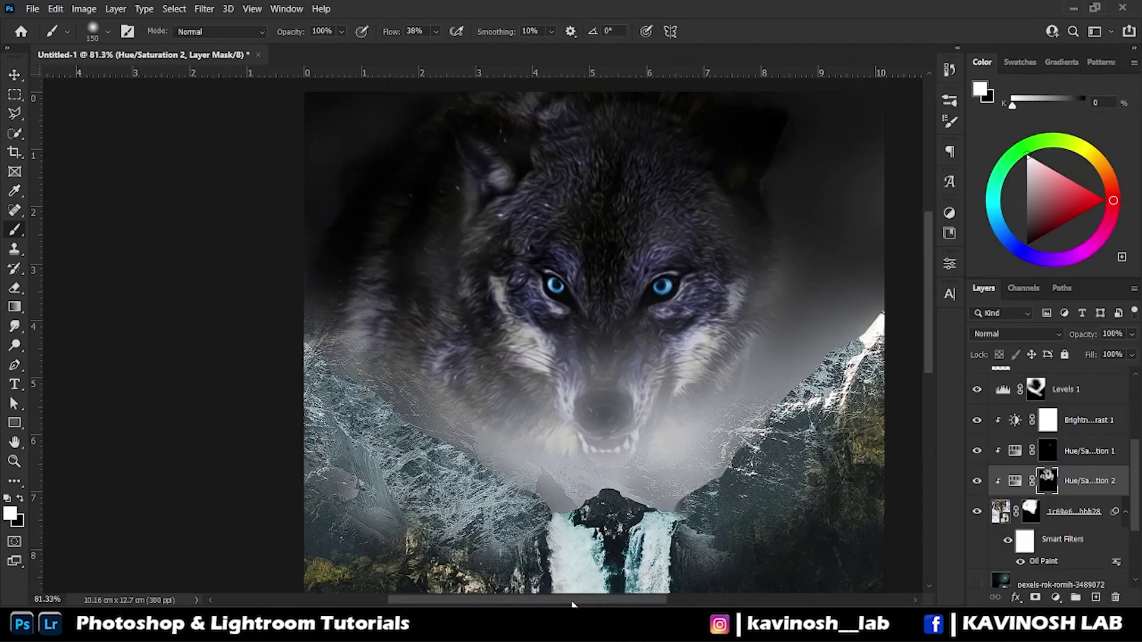
- Add a Hue/Saturation 3 layer above the wolf, invert its mask, then delete it
left_click(1071, 511)
scroll(459, 281, "down", 1)
left_click(1056, 597)
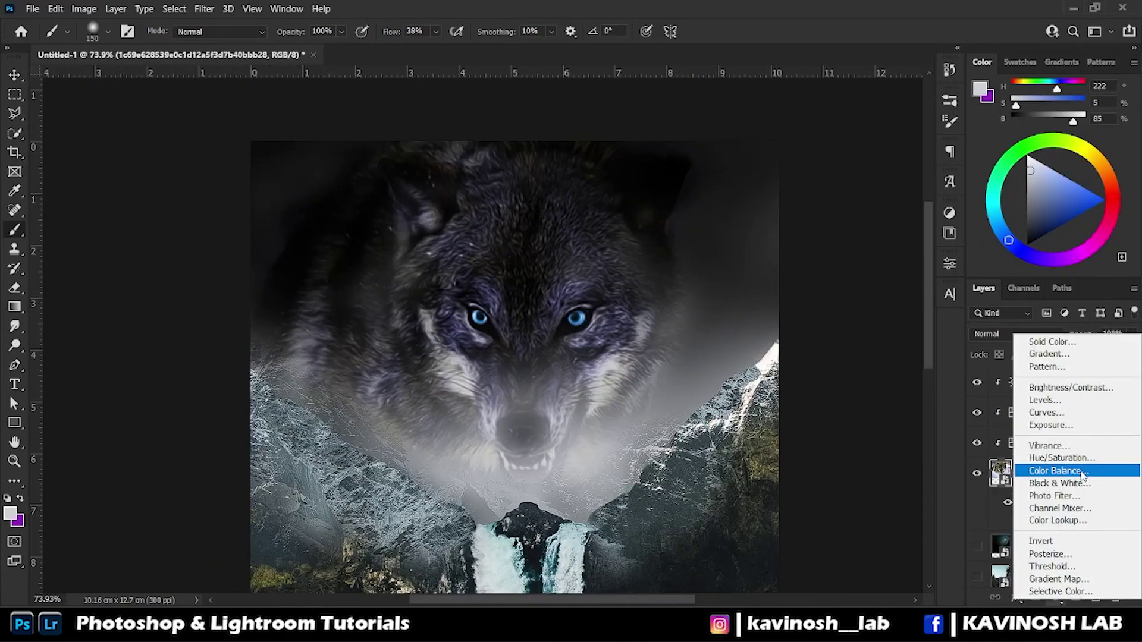
left_click(1062, 457)
left_click(949, 264)
key("ctrl+i")
key("bracketleft")
key("bracketleft")
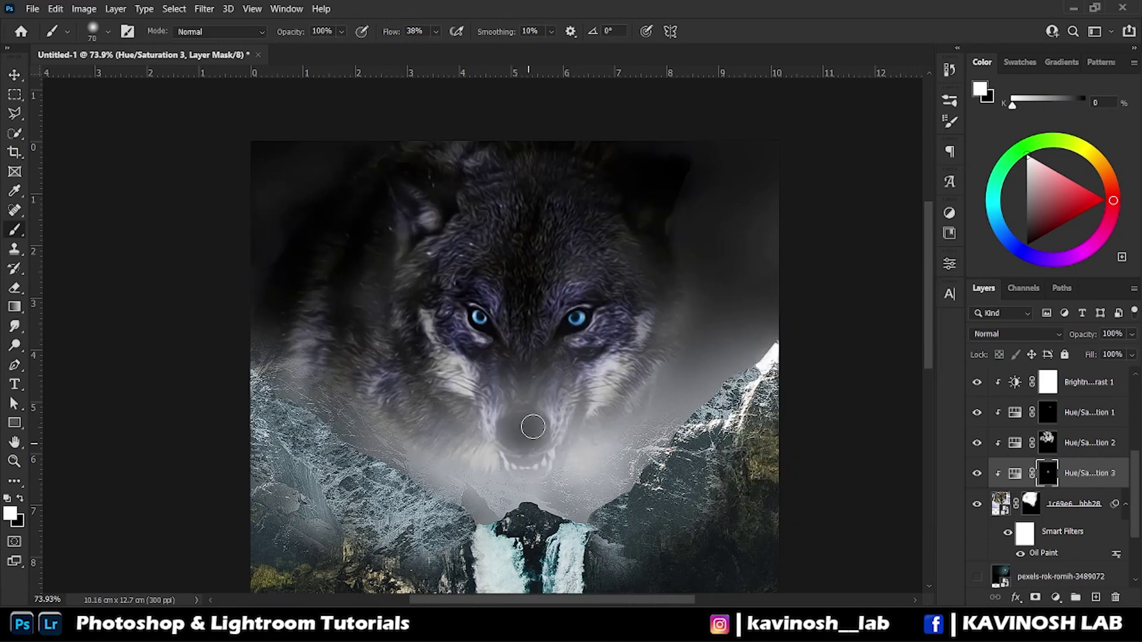
key("Delete")
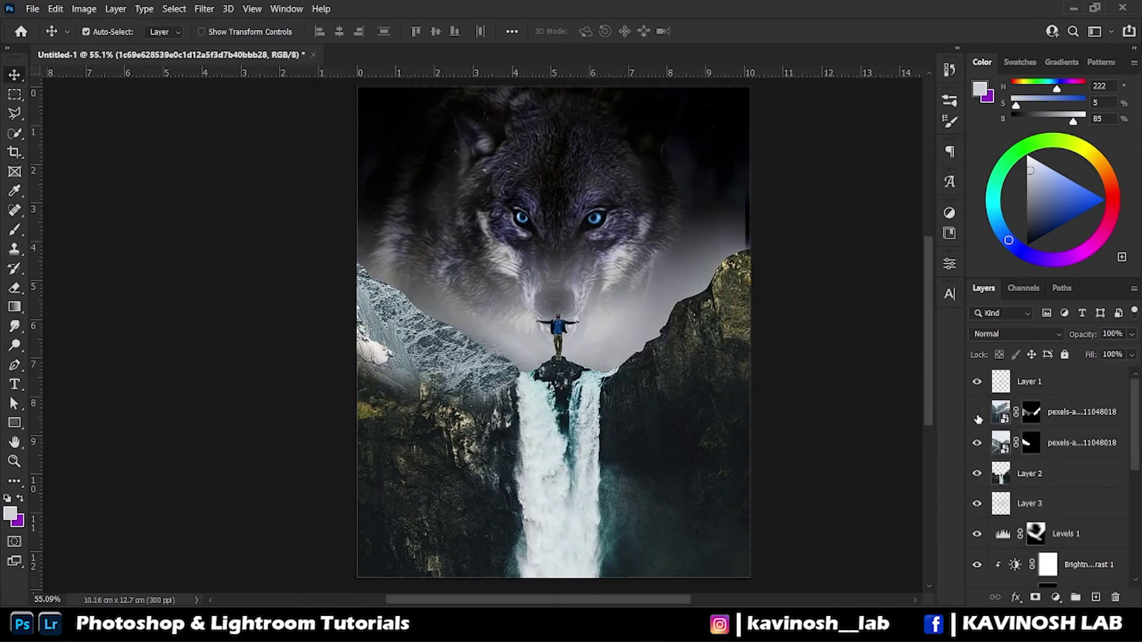
- Merge the mountain layers into Layer 2 and add a clipped Hue/Saturation at lightness -62
left_click(977, 416)
key("ctrl+e")
left_click(1056, 598)
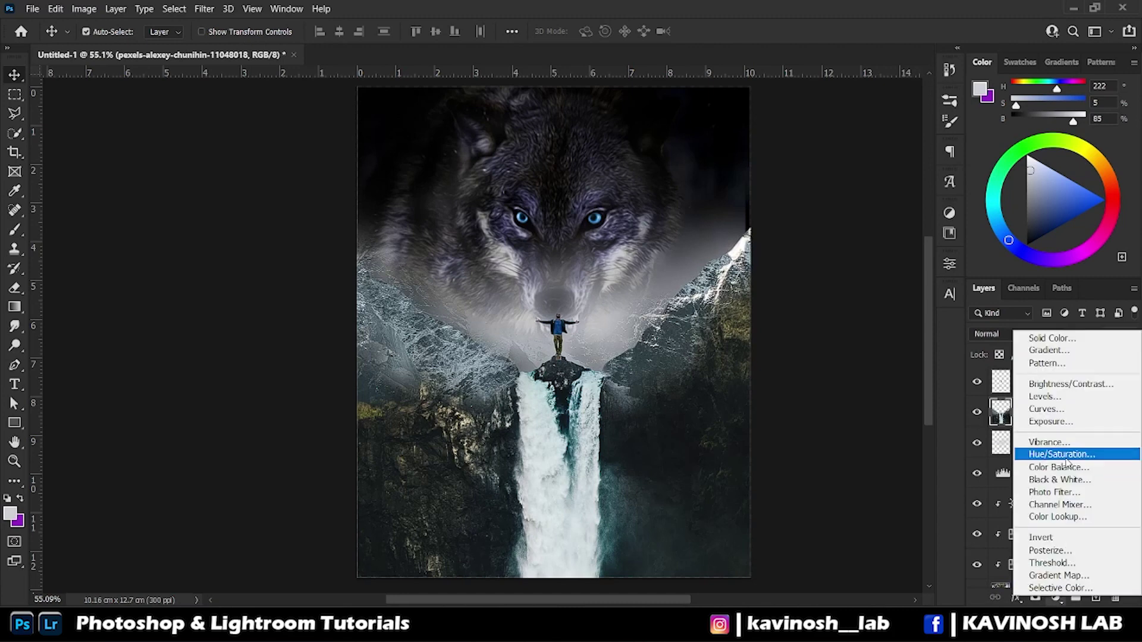
left_click(1045, 451)
left_click_drag(823, 422, 767, 422)
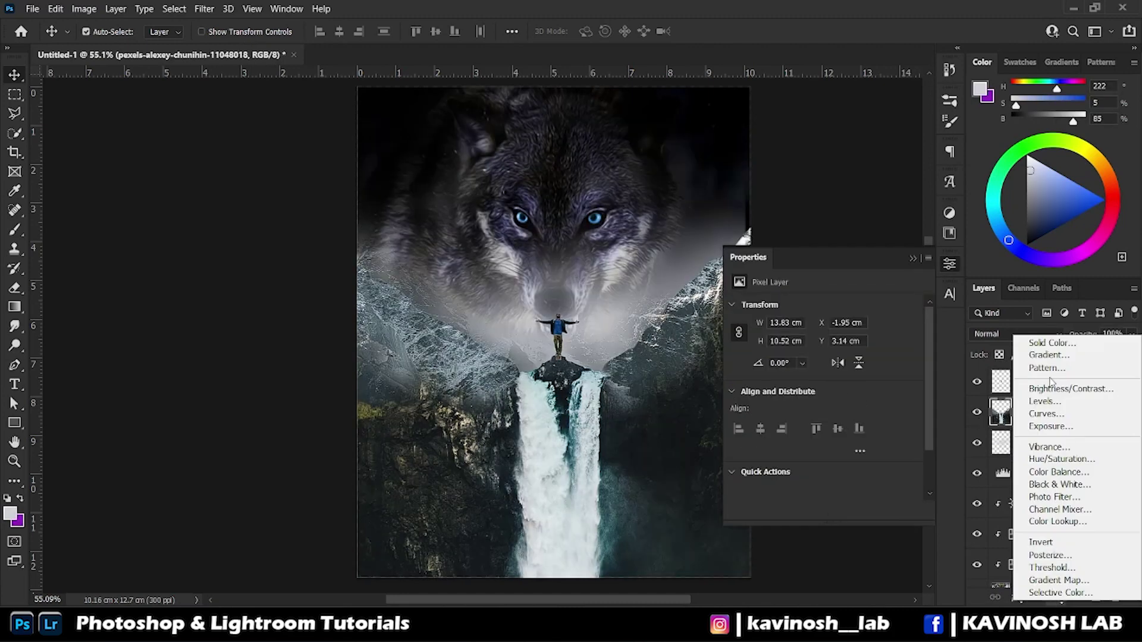
key("ctrl+alt+g")
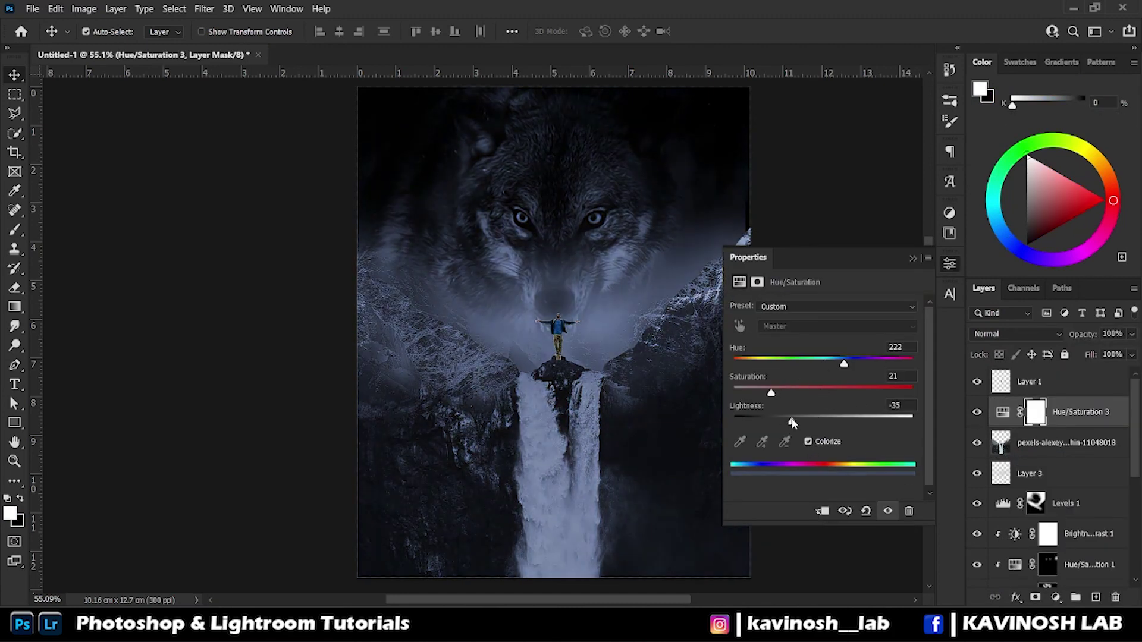
left_click(913, 259)
- Invert the tint's mask and paint it back onto both mountains and the lower waterfall
key("ctrl+i")
key("b")
mouse_move(684, 357)
left_mouse_down()
mouse_move(770, 243)
mouse_move(416, 352)
mouse_move(803, 409)
left_mouse_up()
left_click_drag(625, 509, 571, 536)
scroll(624, 476, "down", 3)
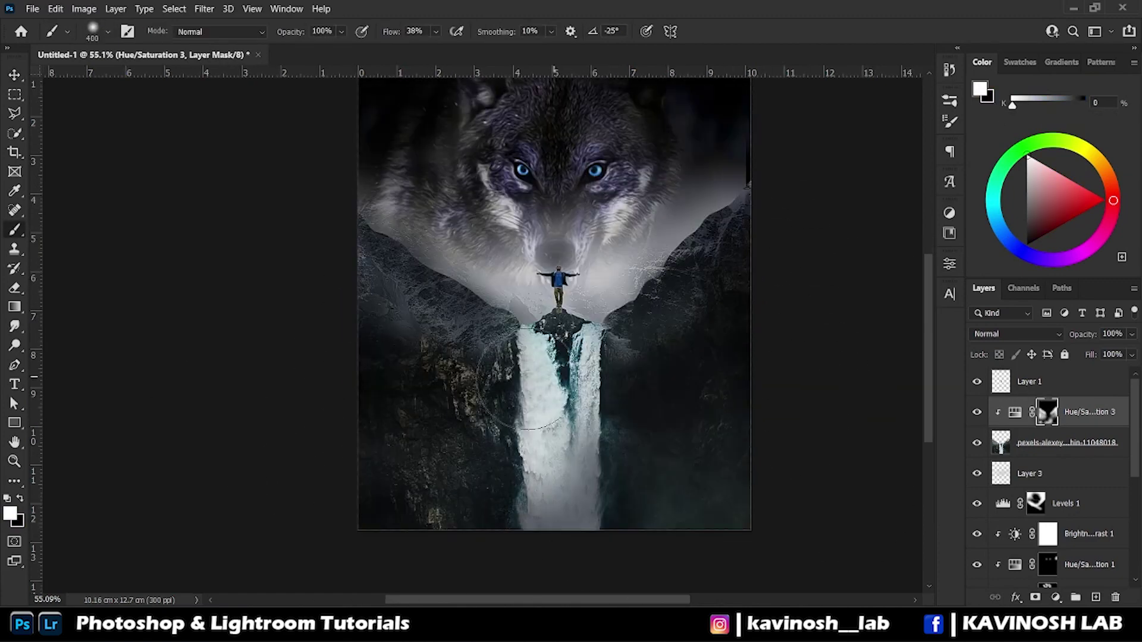
key("bracketright")
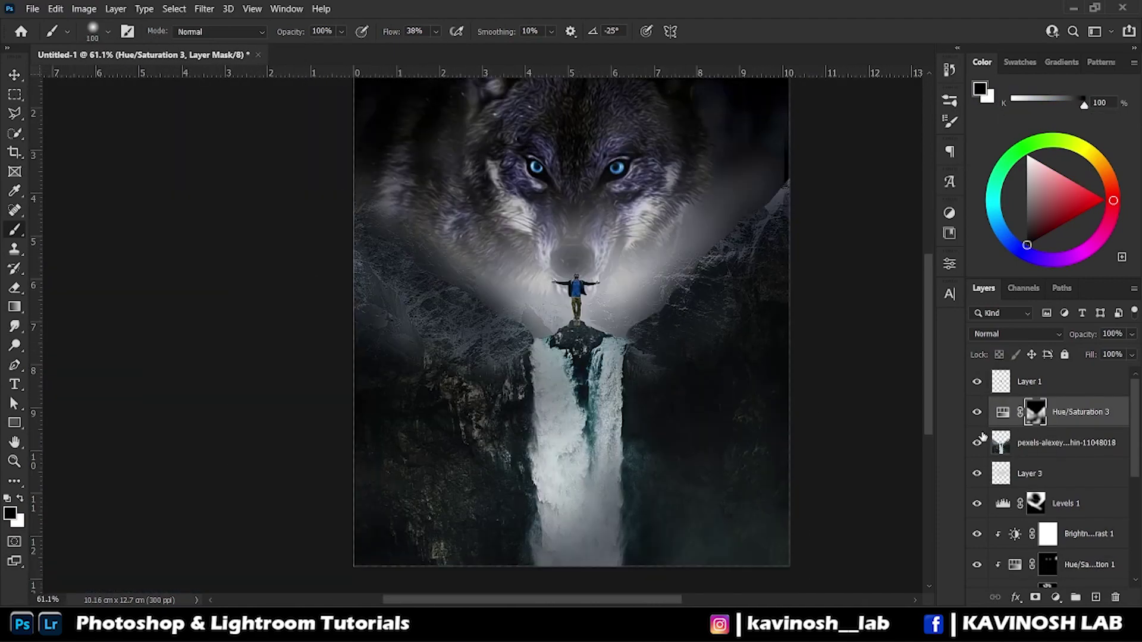
- Deepen the blue of the glow and toggle the tint off to compare
mouse_move(824, 421)
left_mouse_down()
mouse_move(802, 421)
mouse_move(824, 423)
left_mouse_up()
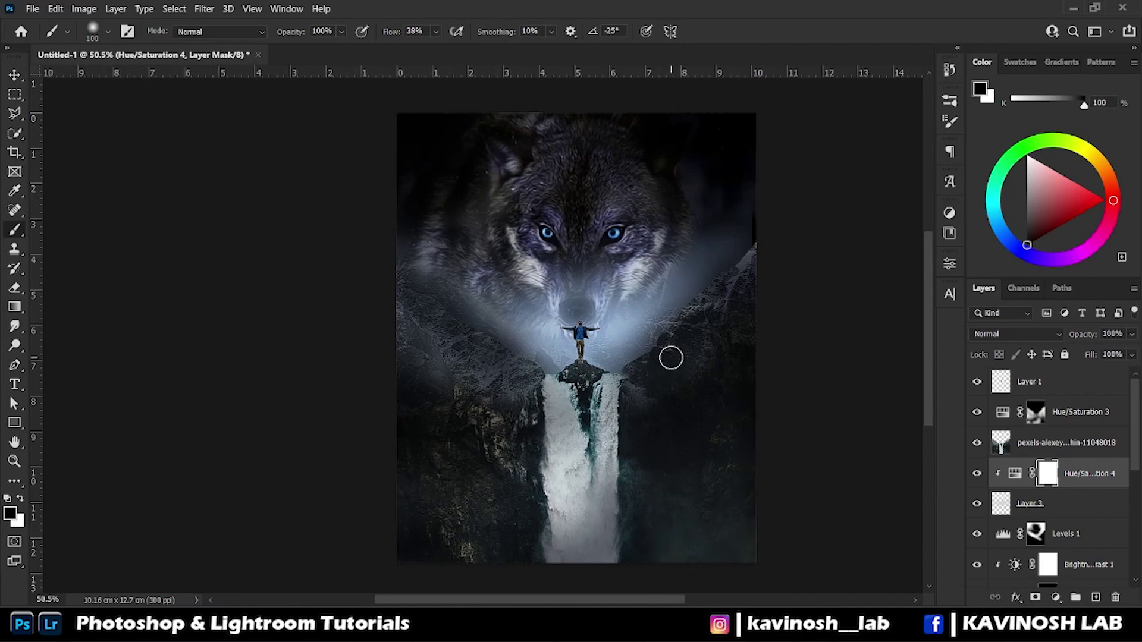
left_click(1065, 442)
left_click(1036, 416)
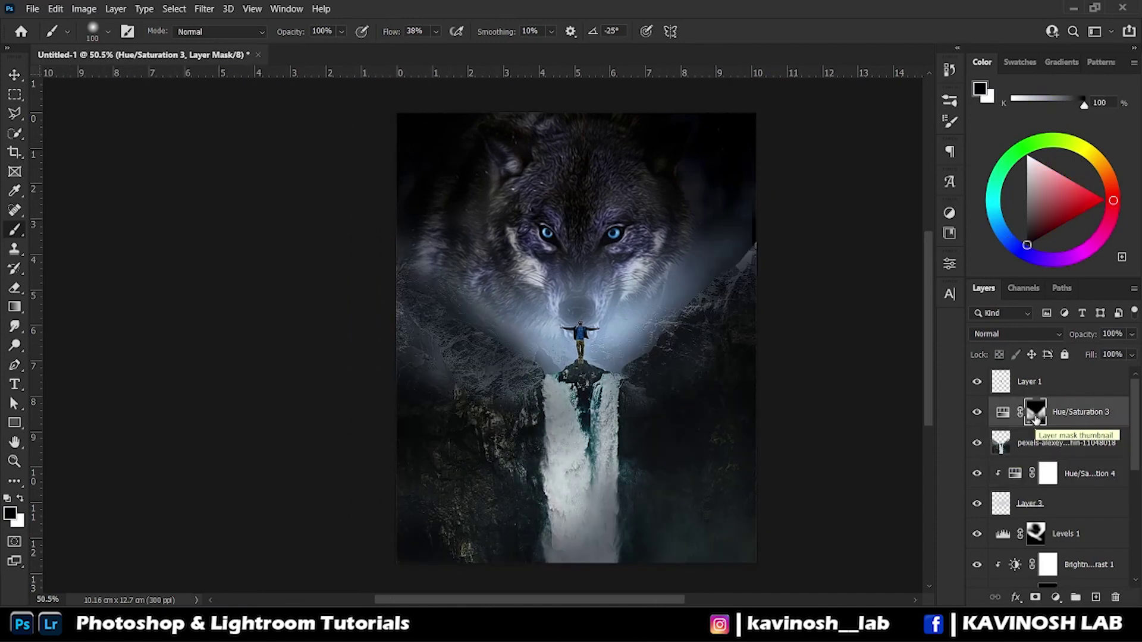
left_click(979, 412)
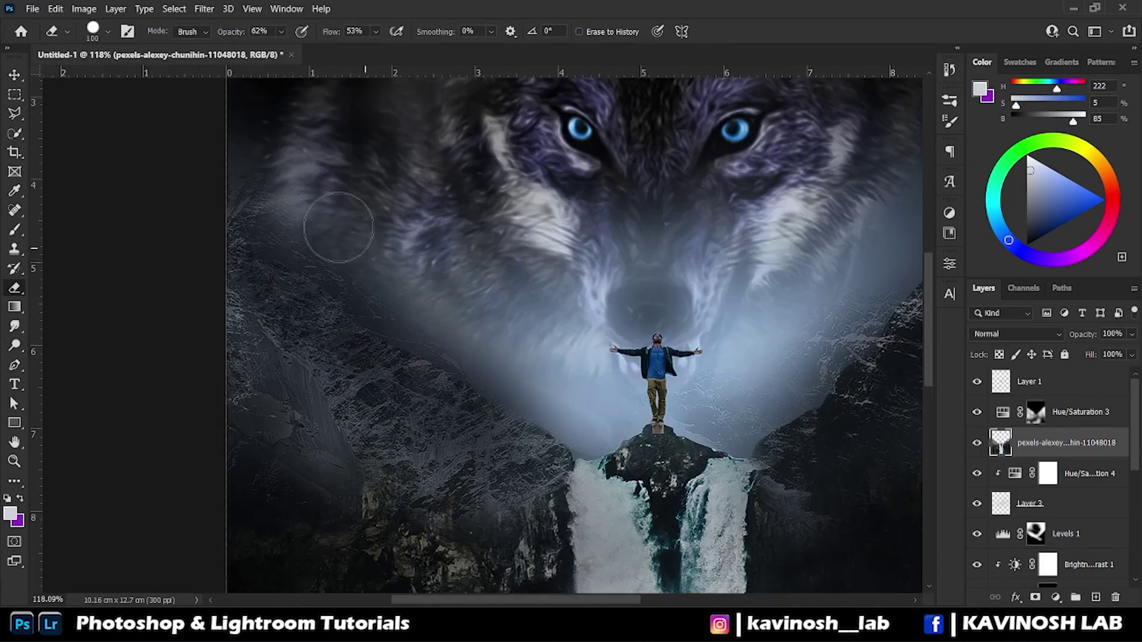
scroll(142, 177, "down", 3)
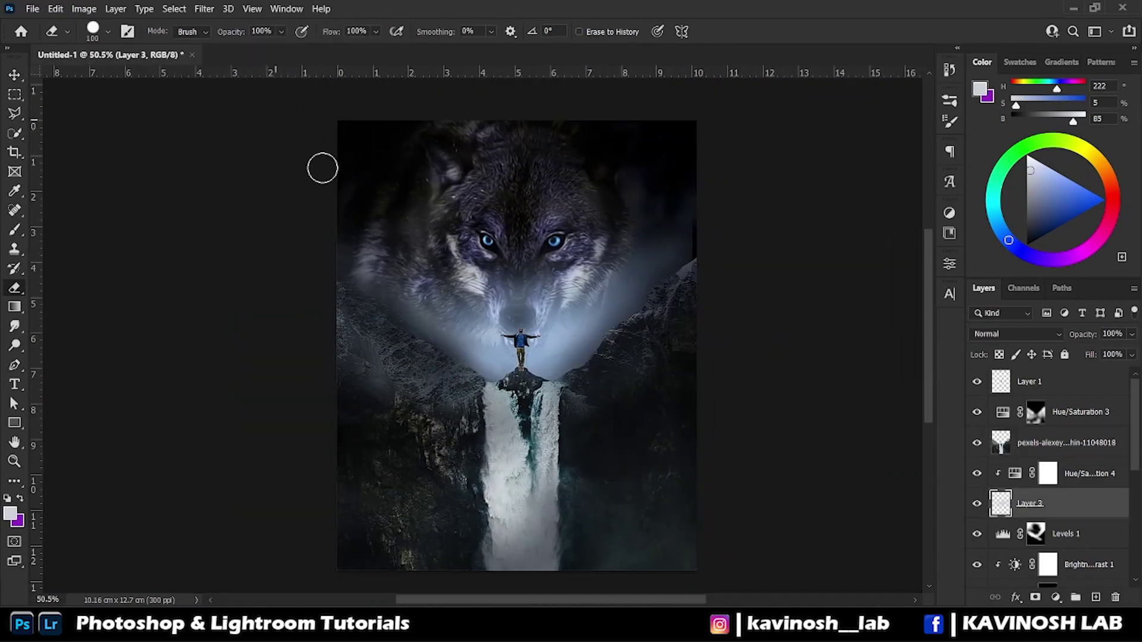
scroll(549, 319, "down", 3)
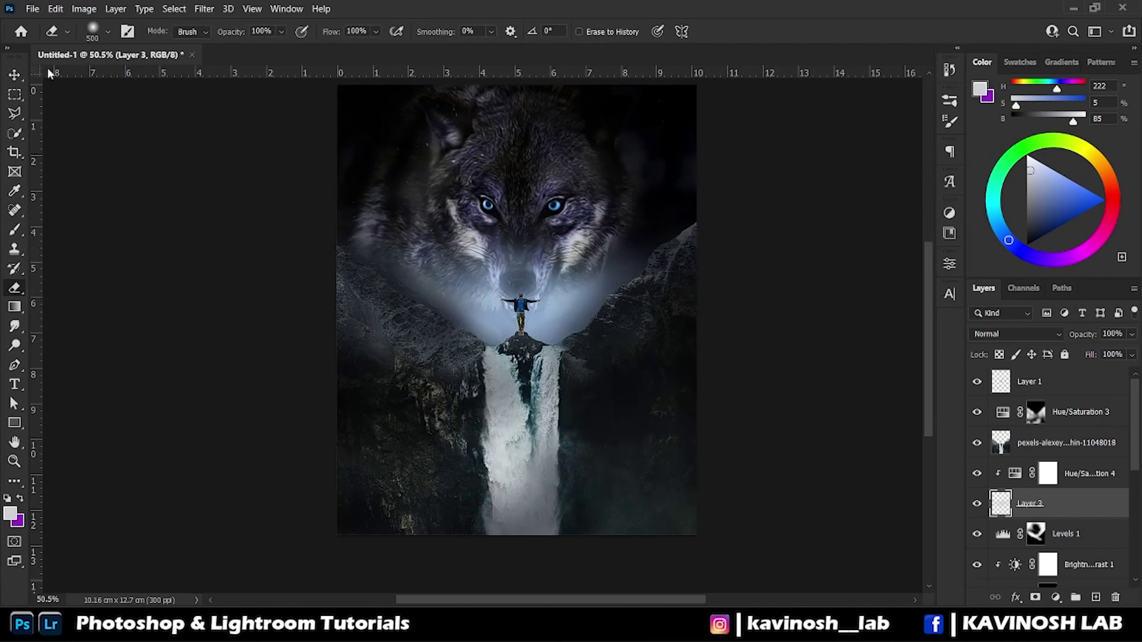
key("v")
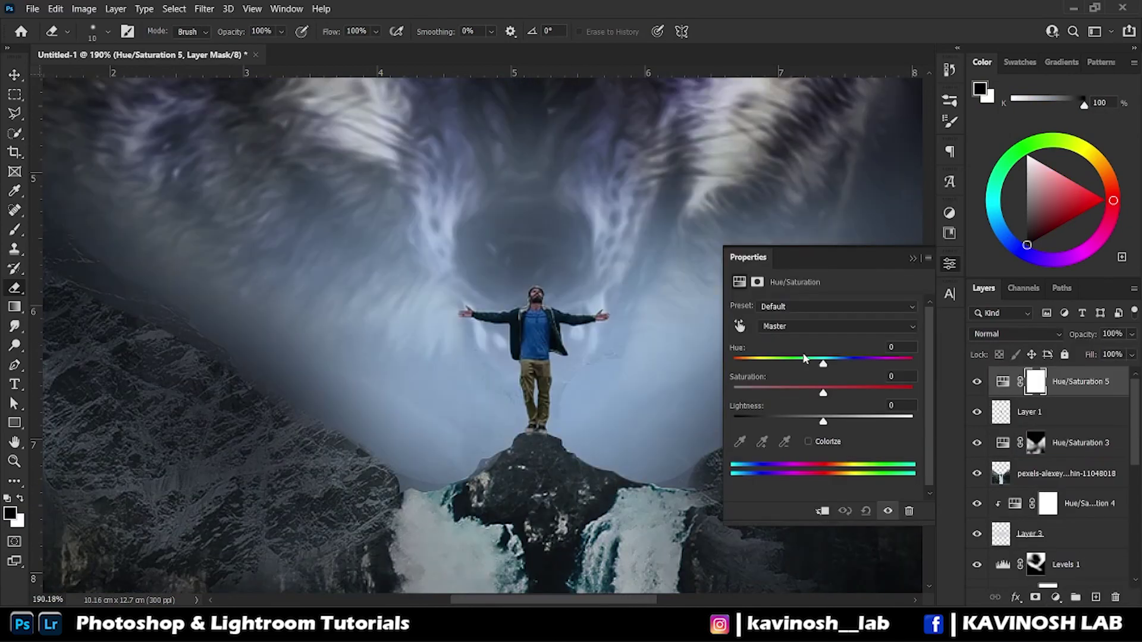
- Add a darkening, colourized clipped Hue/Saturation to the man with an inverted mask
mouse_move(823, 416)
left_mouse_down()
mouse_move(777, 416)
mouse_move(794, 422)
left_mouse_up()
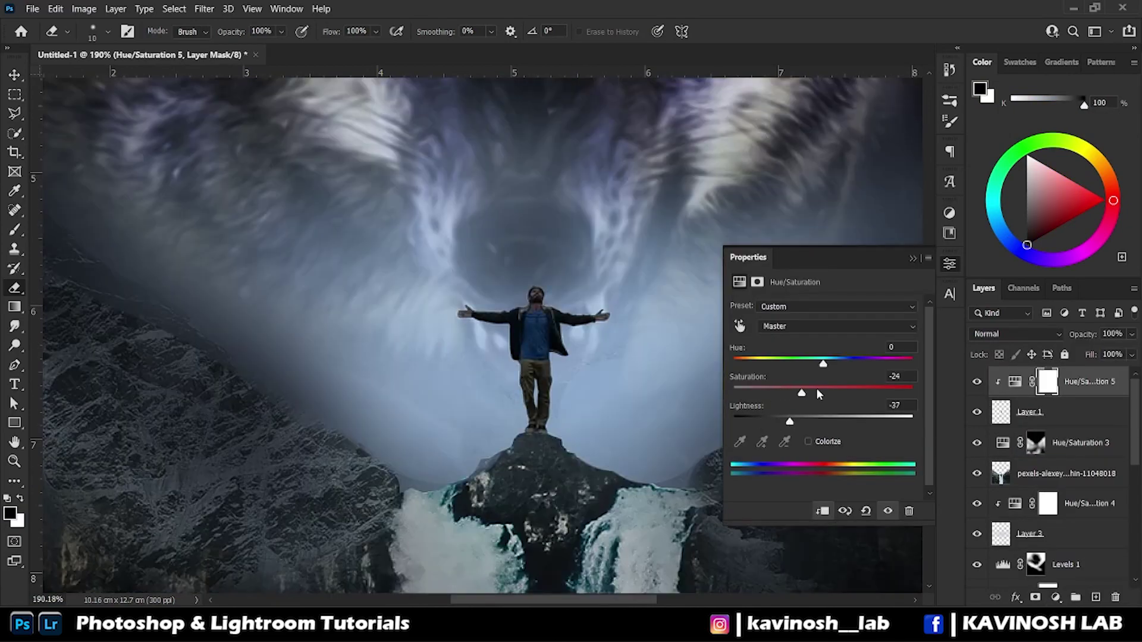
left_click(808, 441)
mouse_move(735, 359)
left_mouse_down()
mouse_move(843, 362)
mouse_move(868, 394)
mouse_move(809, 392)
mouse_move(798, 421)
left_mouse_up()
left_click(913, 258)
key("ctrl+i")
- Add a second Hue/Saturation darkening the man and ready a white brush on the tint mask
left_click(1056, 596)
left_click(1062, 456)
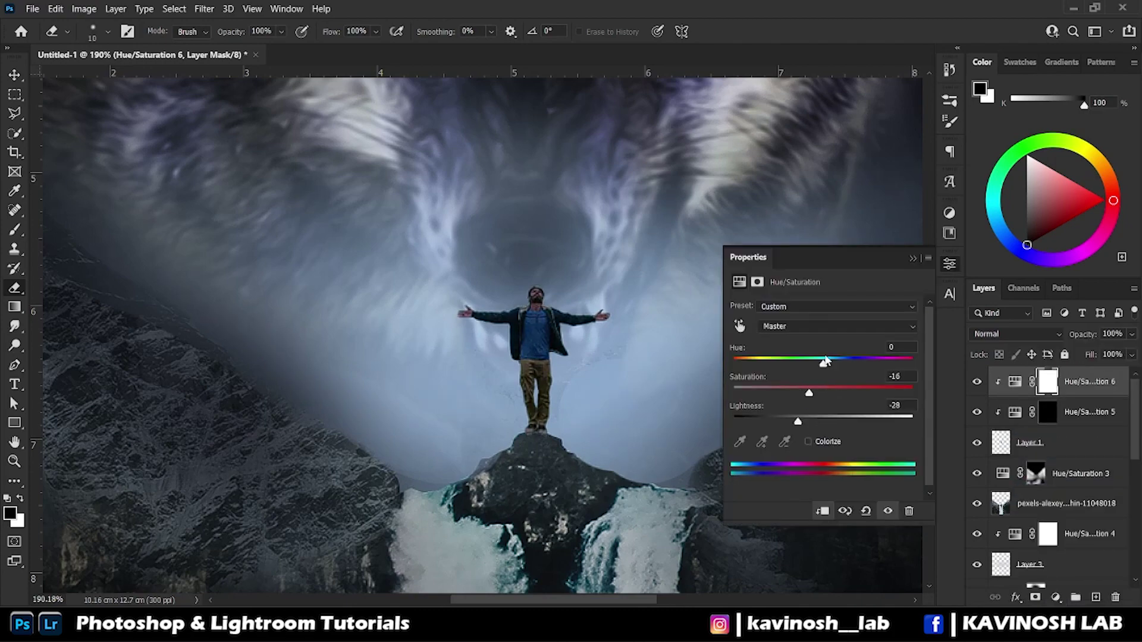
left_click(1089, 411)
key("b")
key("x")
scroll(535, 321, "up", 3)
scroll(523, 328, "up", 2)
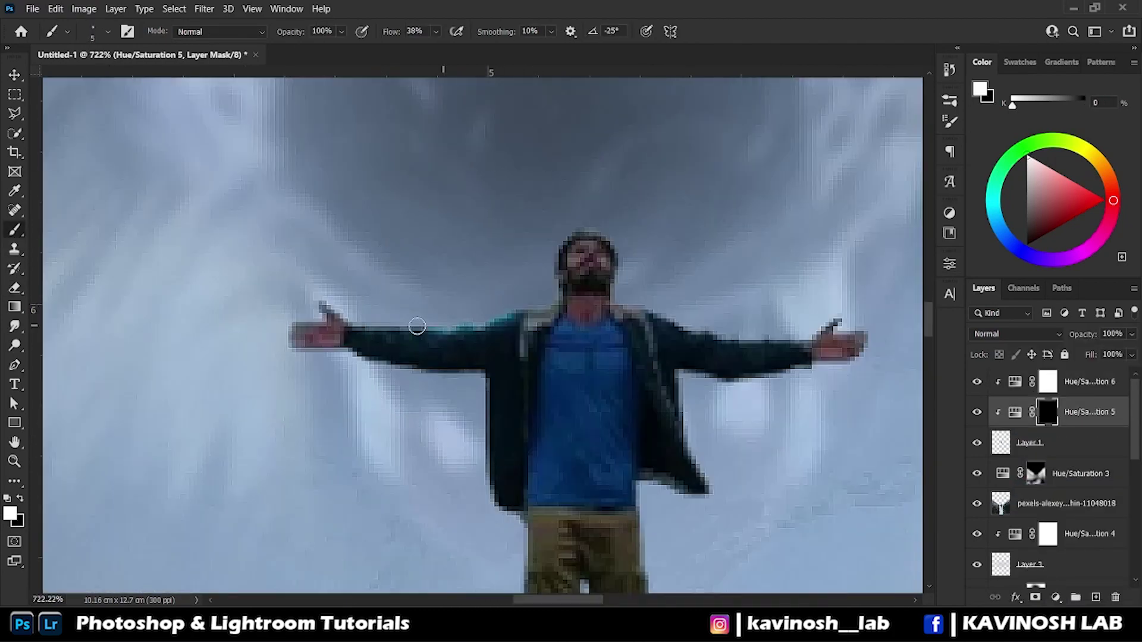
scroll(833, 333, "down", 1)
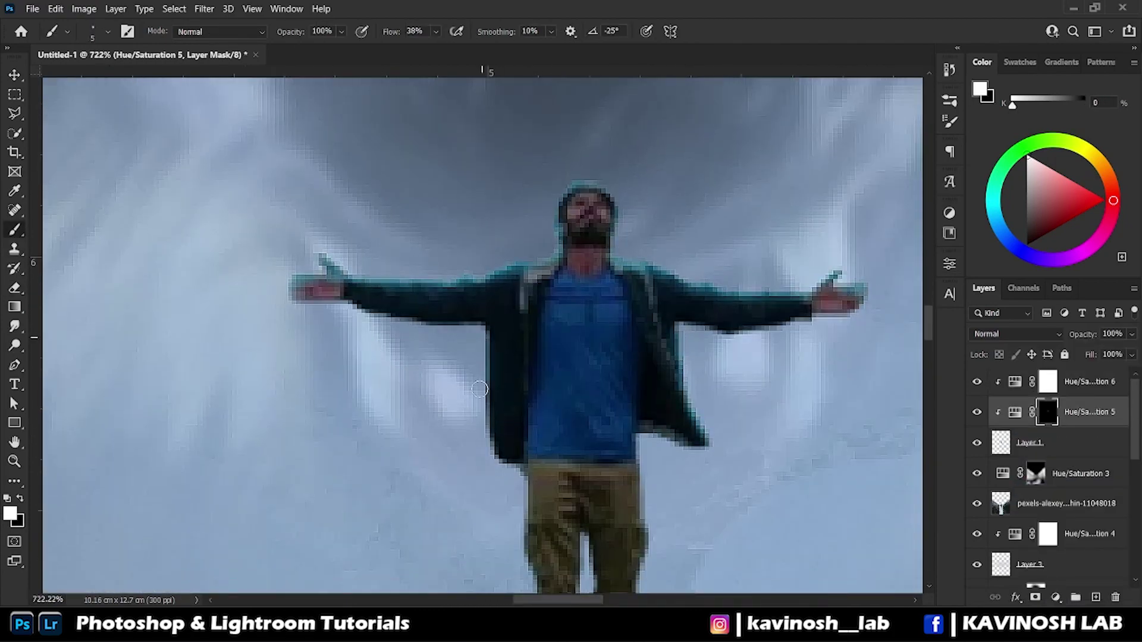
scroll(546, 497, "down", 5)
scroll(647, 324, "down", 10)
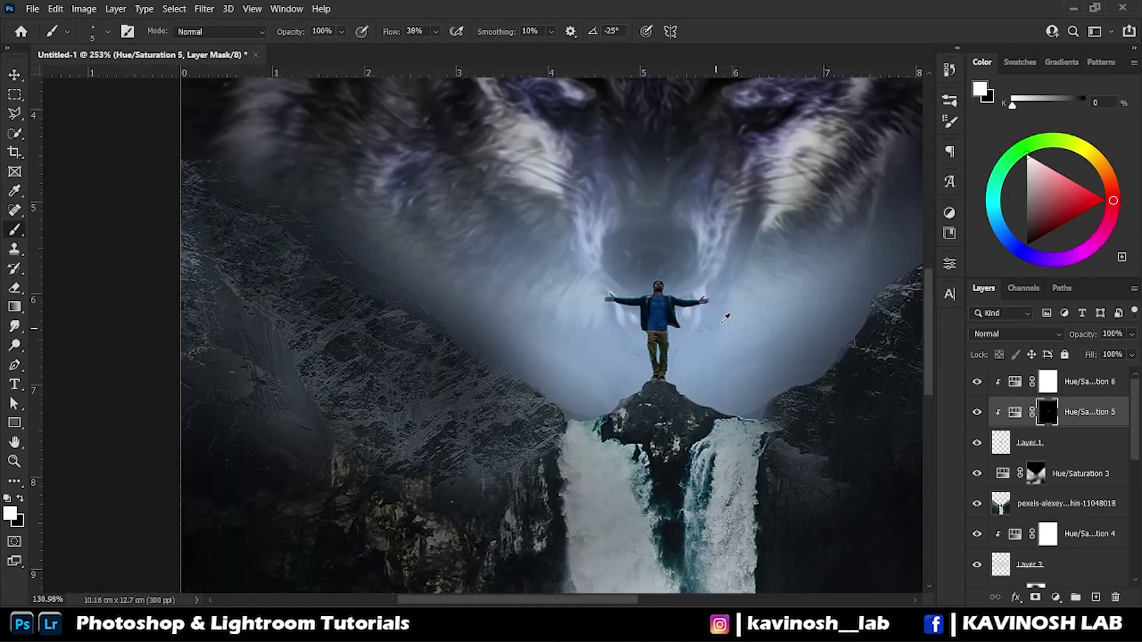
scroll(647, 325, "down", 1)
scroll(647, 325, "up", 2)
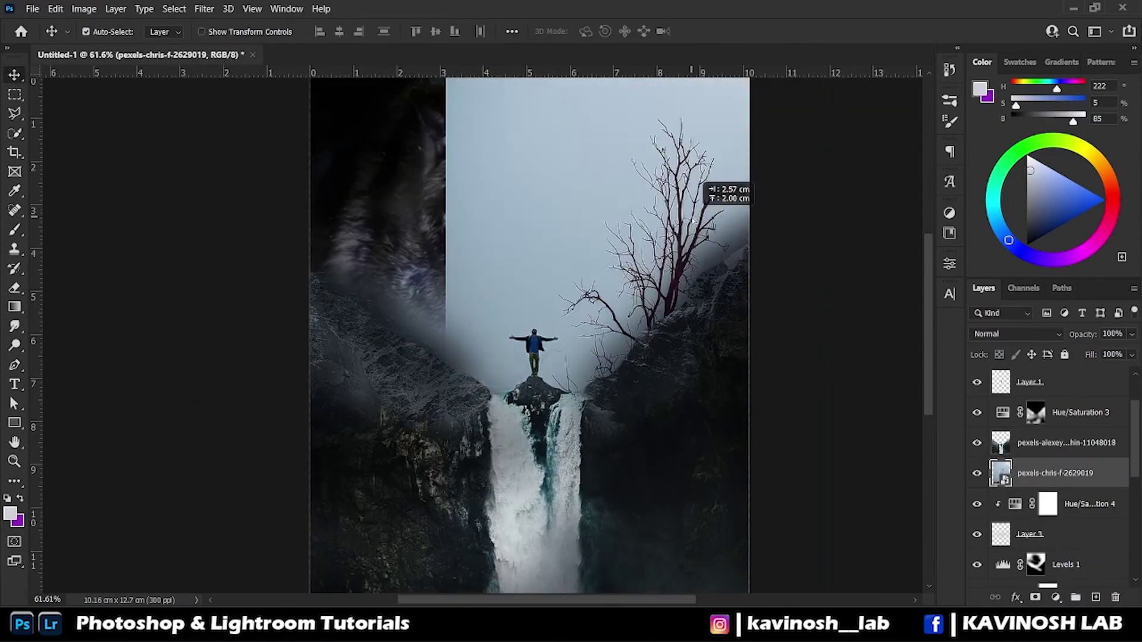
- Scale down the placed bare-tree photo and set its blend mode to Darken
key("ctrl+t")
scroll(605, 348, "up", 3)
scroll(605, 348, "up", 5)
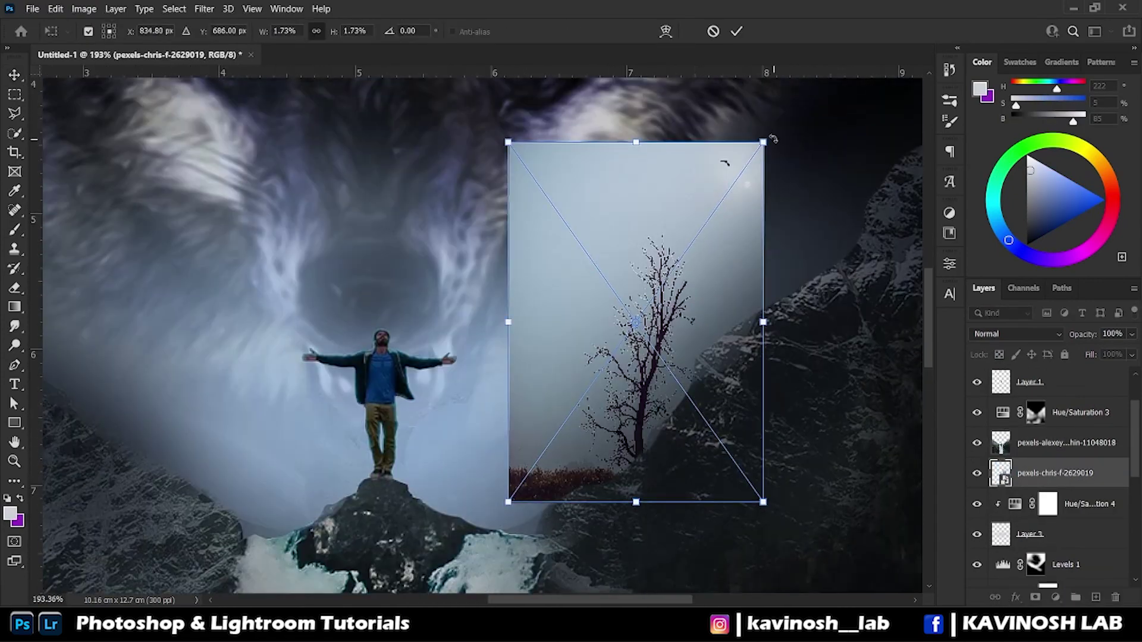
left_click(737, 31)
left_click(1016, 333)
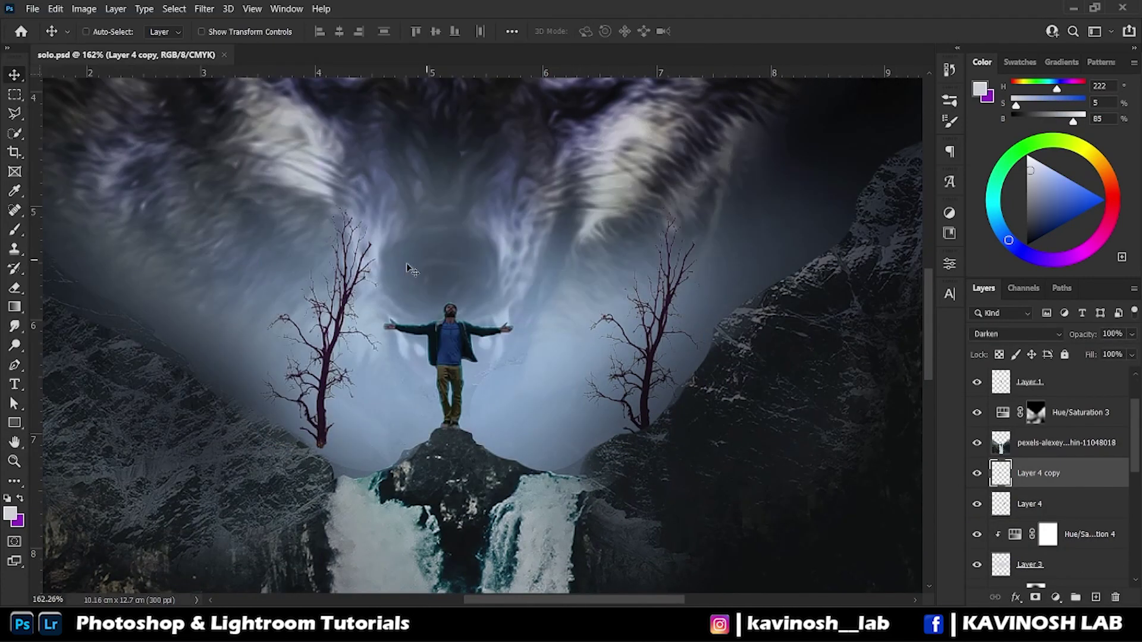
- Place one tree copy on the left slope and a new duplicate up the right slope
left_click_drag(320, 322, 219, 372)
key("Return")
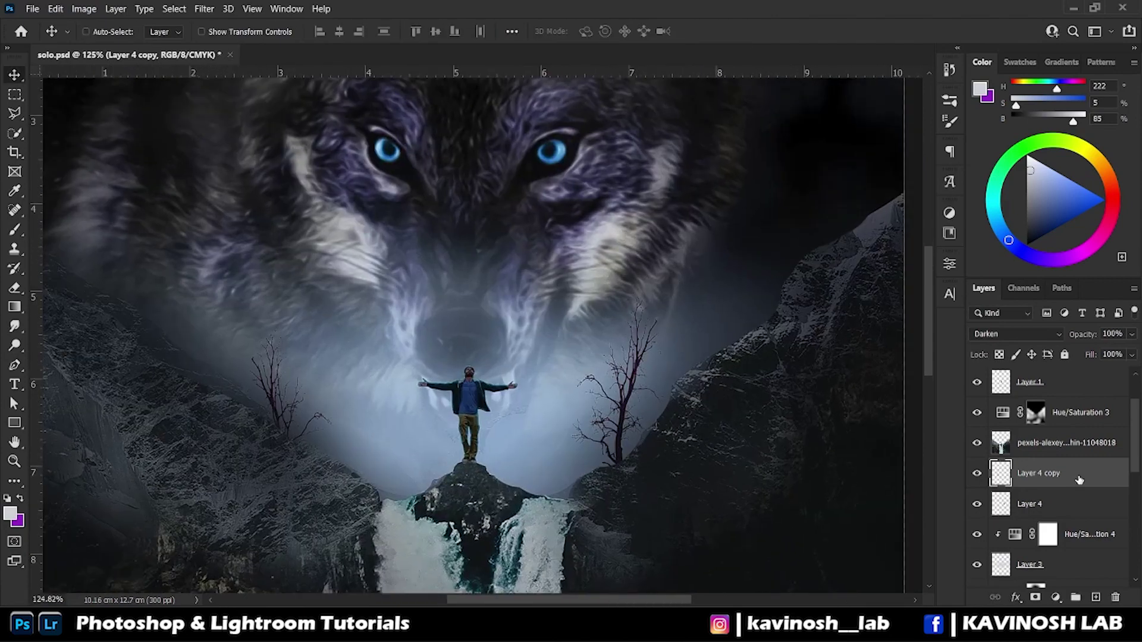
key("ctrl+j")
key("ctrl+t")
mouse_move(586, 515)
left_mouse_down()
mouse_move(591, 471)
mouse_move(682, 311)
left_mouse_up()
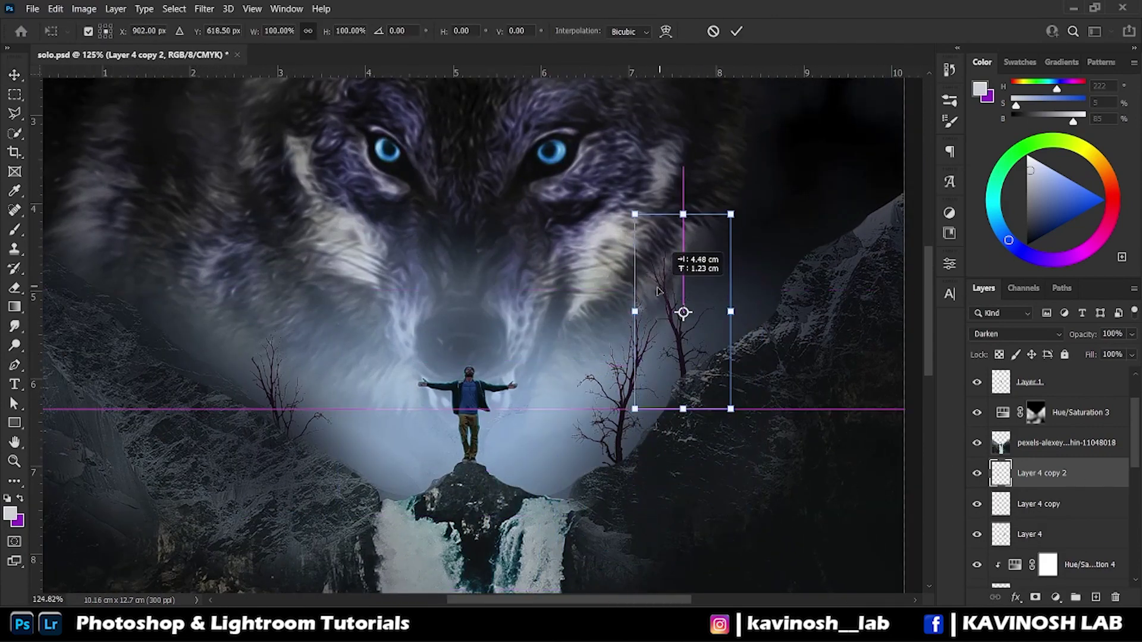
key("Return")
- Duplicate the original tree higher up the left slope, then hide the wolf to inspect
key("ctrl+0")
left_click(1029, 534)
key("ctrl+j")
key("ctrl+t")
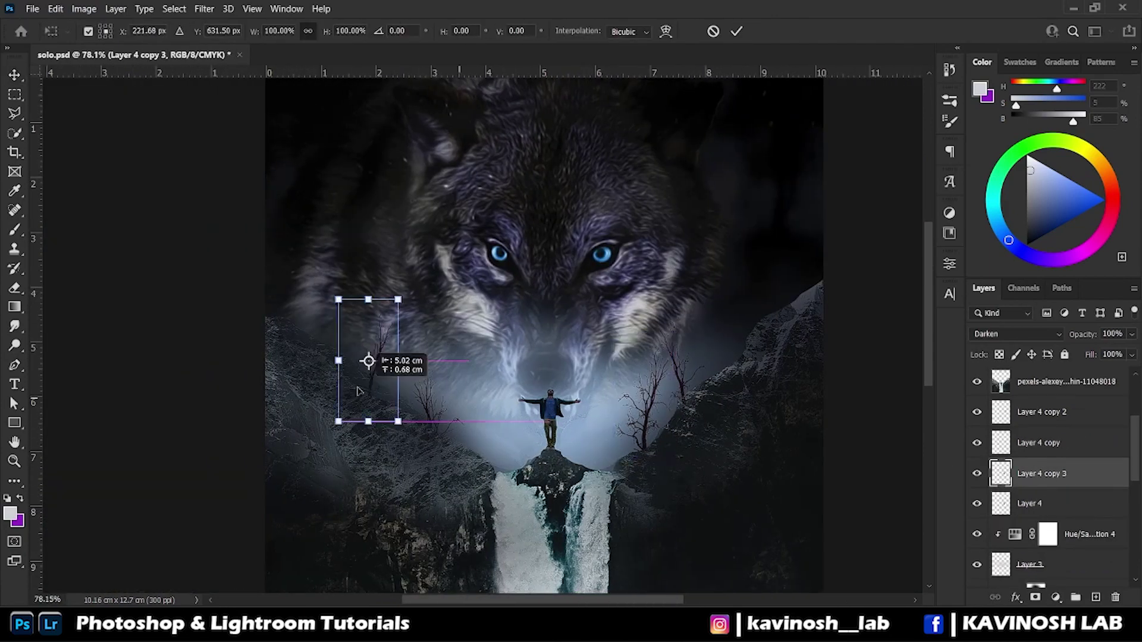
left_click_drag(429, 405, 397, 356)
key("Return")
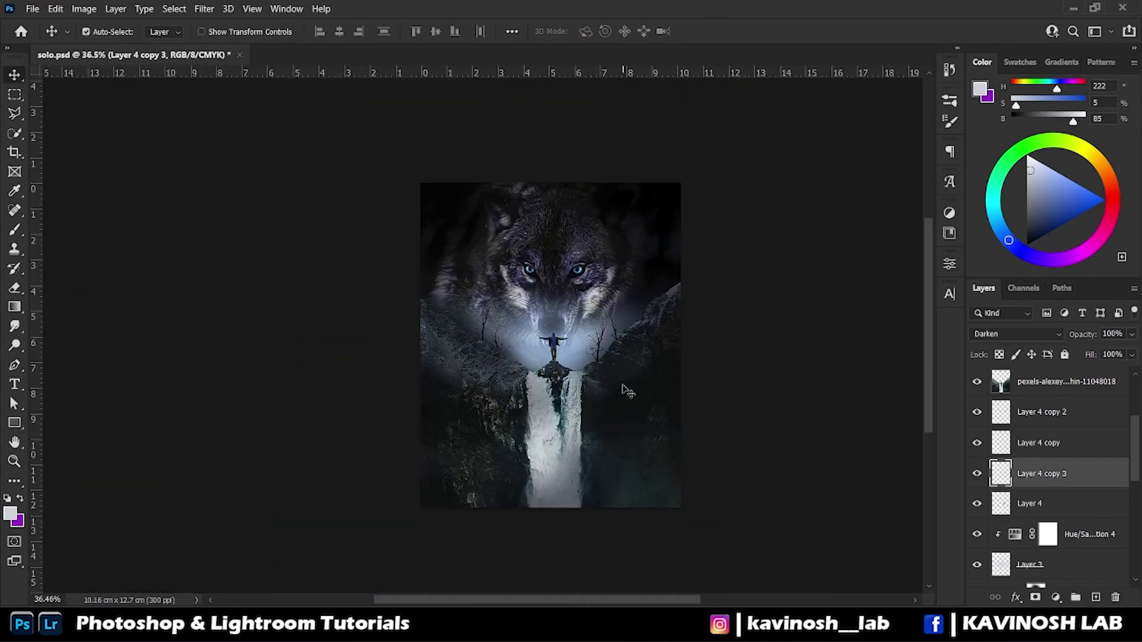
scroll(451, 321, "up", 3)
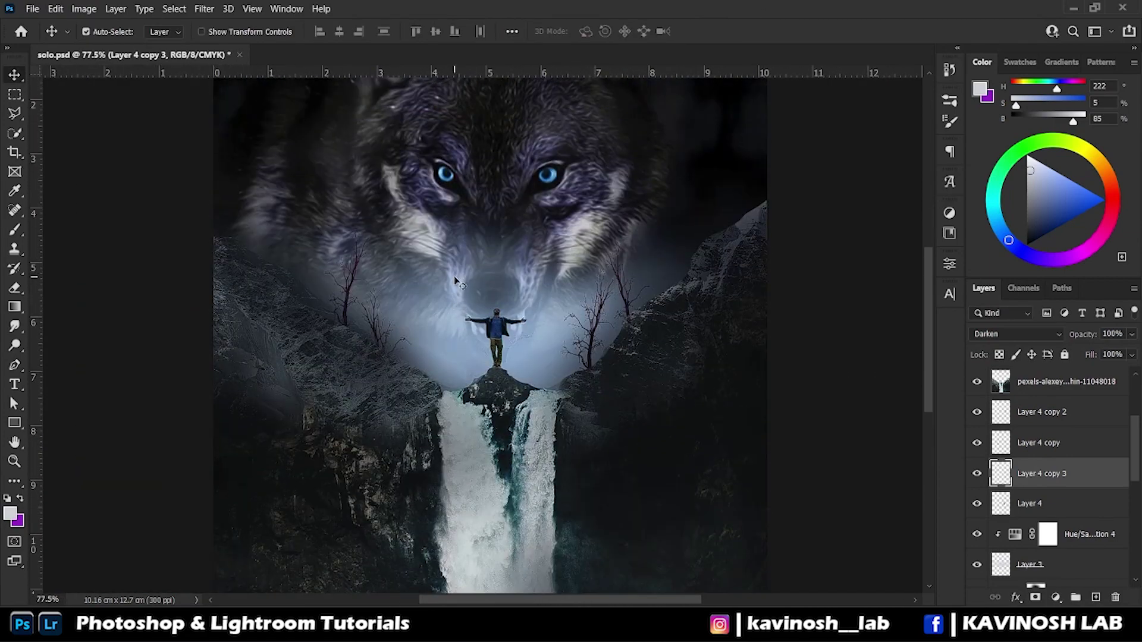
scroll(453, 297, "down", 3)
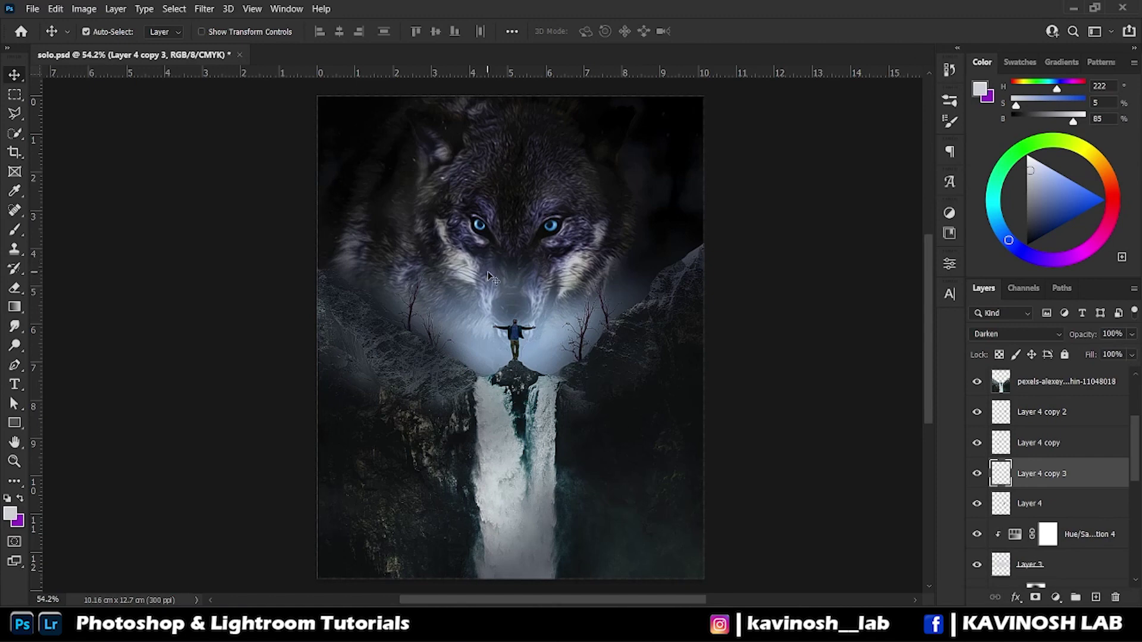
scroll(1047, 475, "down", 5)
left_click(977, 533)
- Toggle the wolf face off and back on to check the glow
left_click(976, 534)
left_click(976, 533)
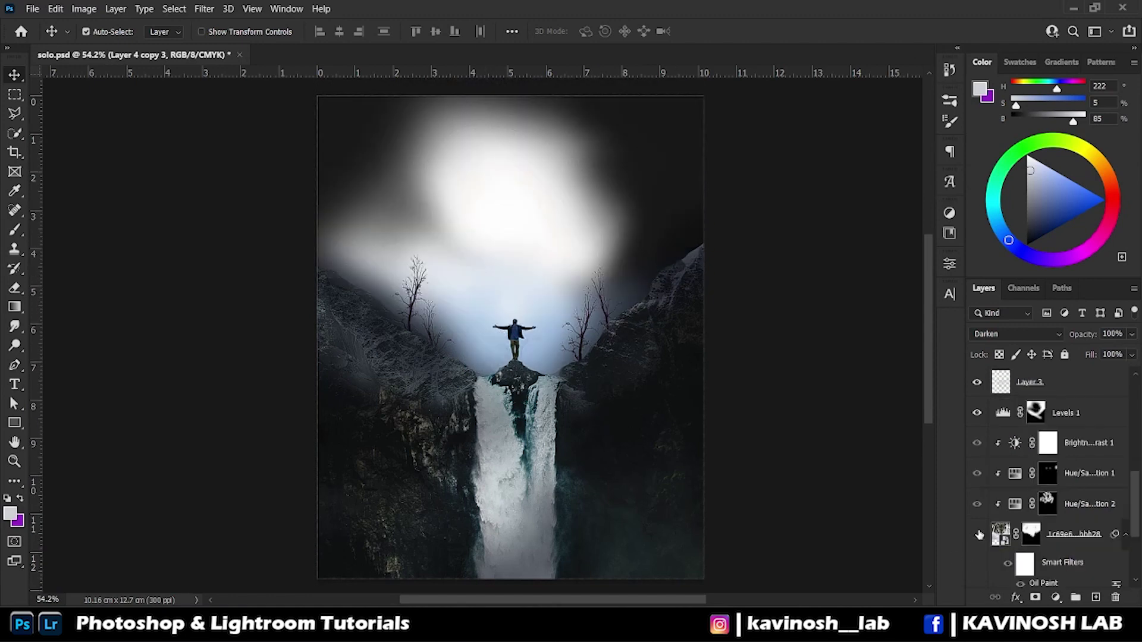
left_click(977, 534)
left_click(976, 534)
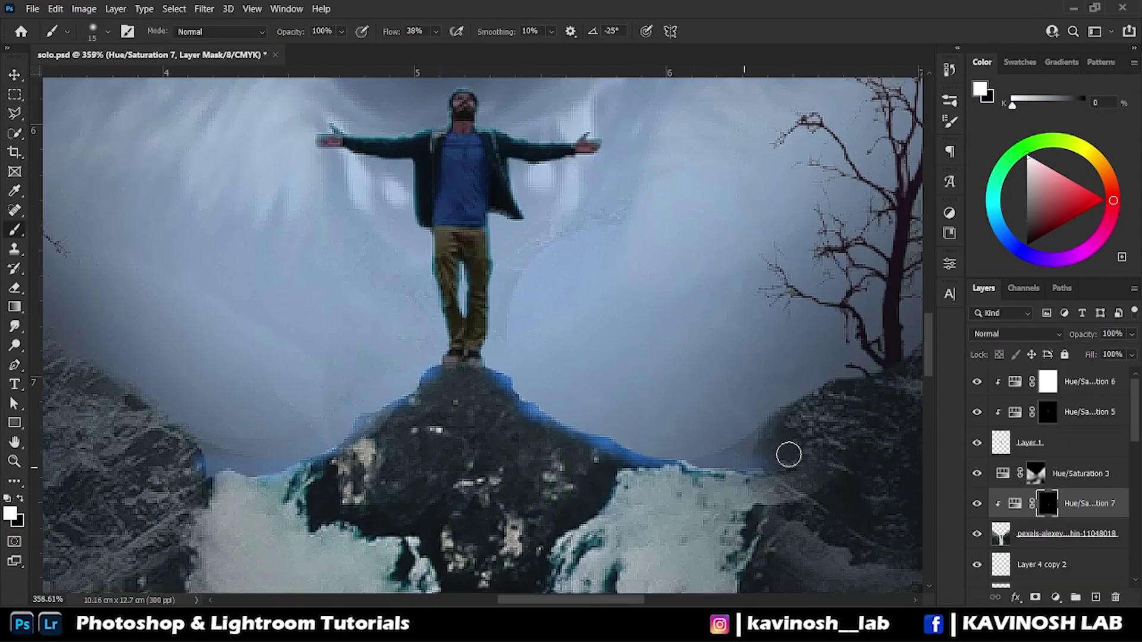
- Paint blue rim light along the man's rock edge and both mountain slopes
left_click_drag(789, 455, 469, 370)
left_click_drag(660, 198, 617, 408)
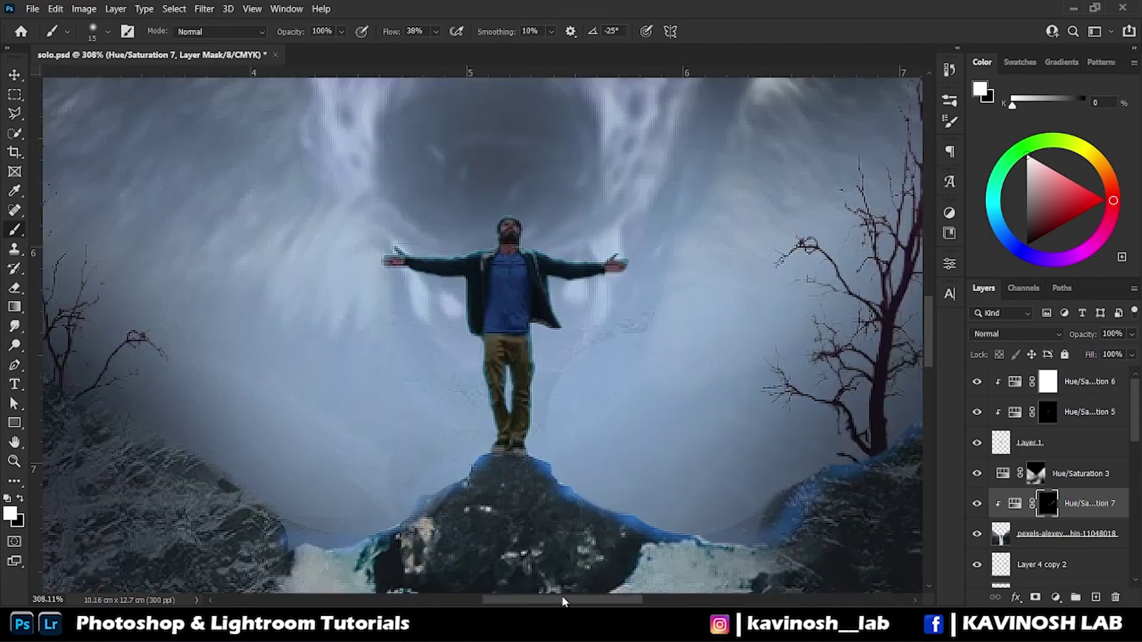
left_click_drag(748, 164, 178, 339)
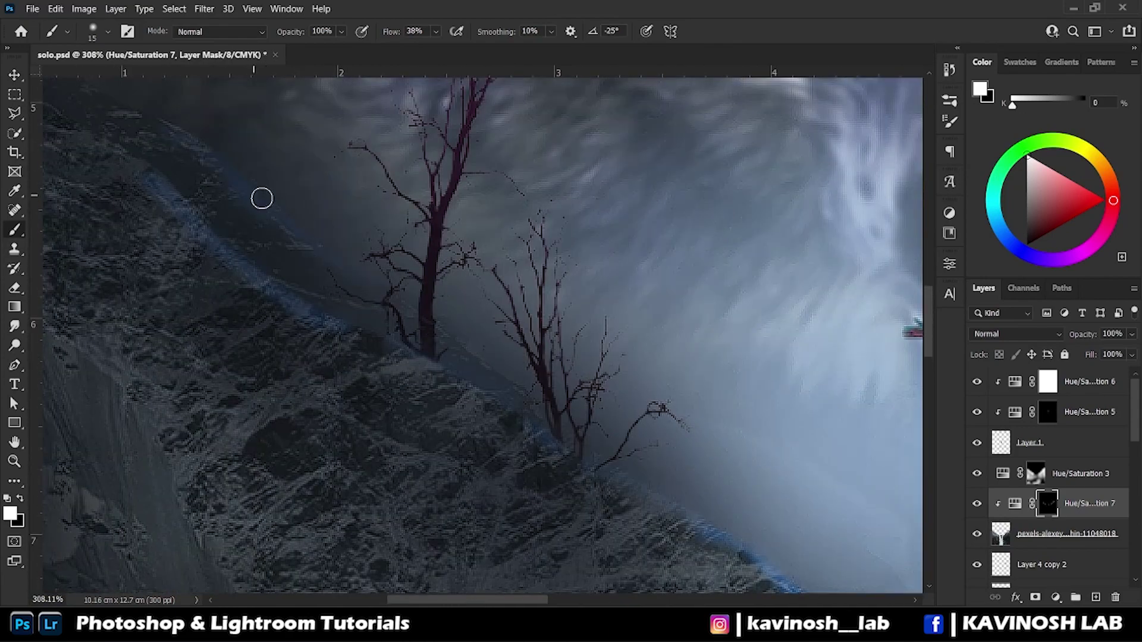
left_click_drag(262, 198, 291, 444)
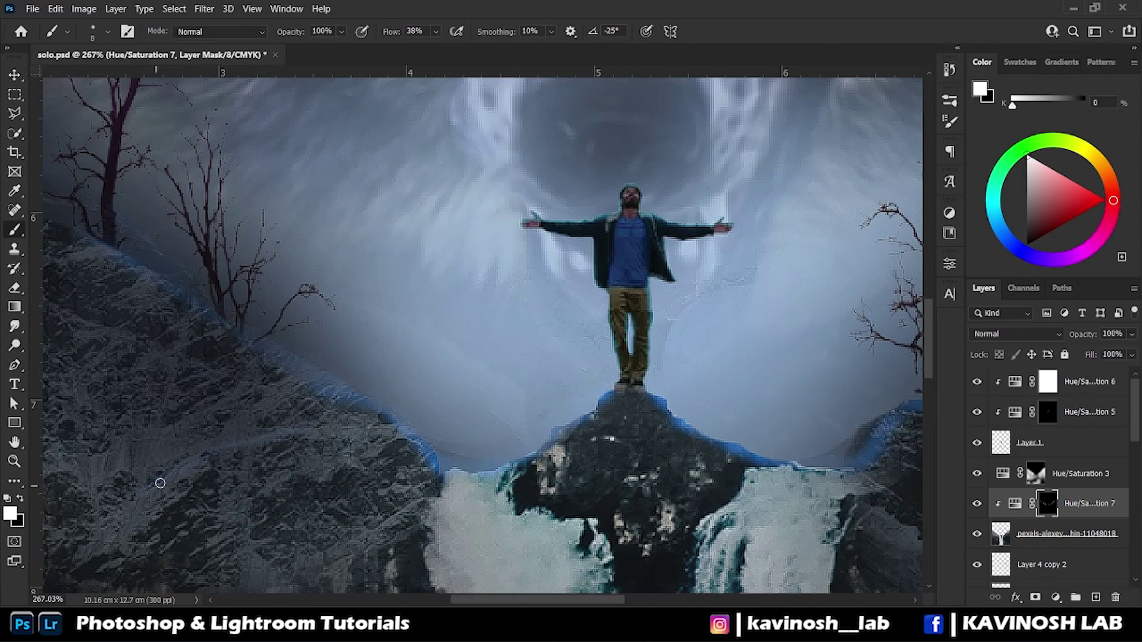
left_click_drag(416, 357, 159, 477)
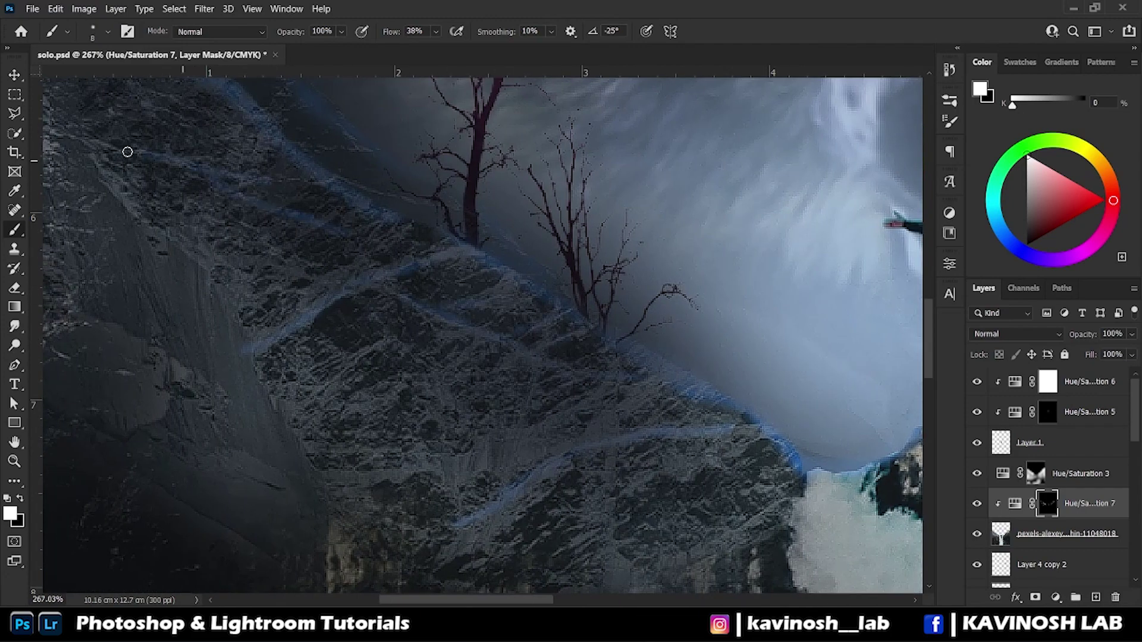
left_click_drag(128, 152, 166, 137)
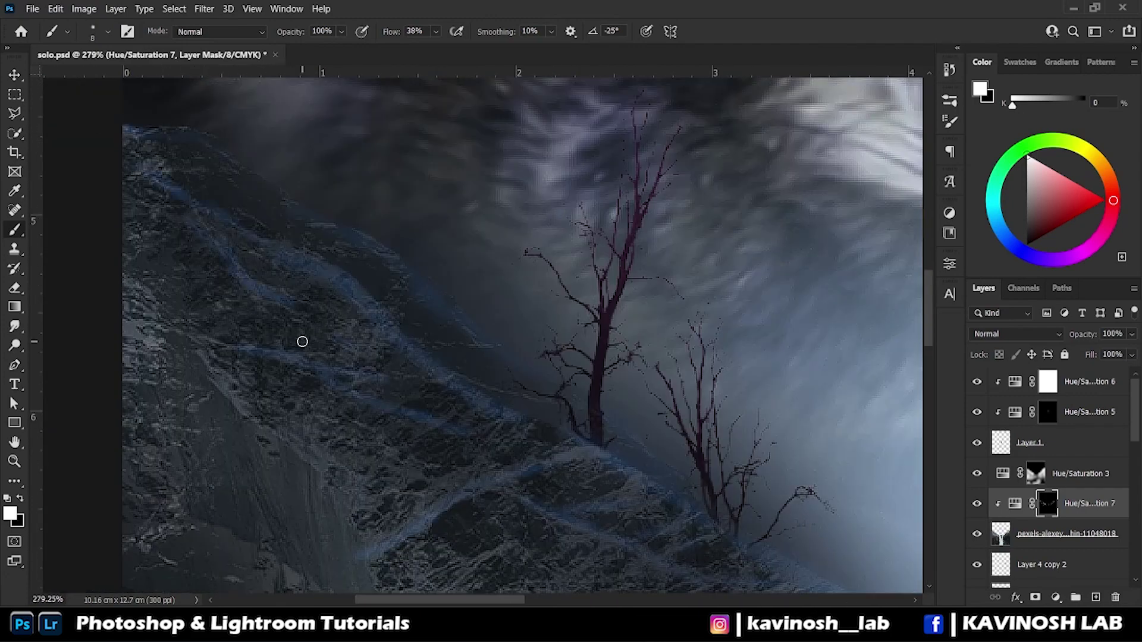
left_click_drag(302, 342, 688, 350)
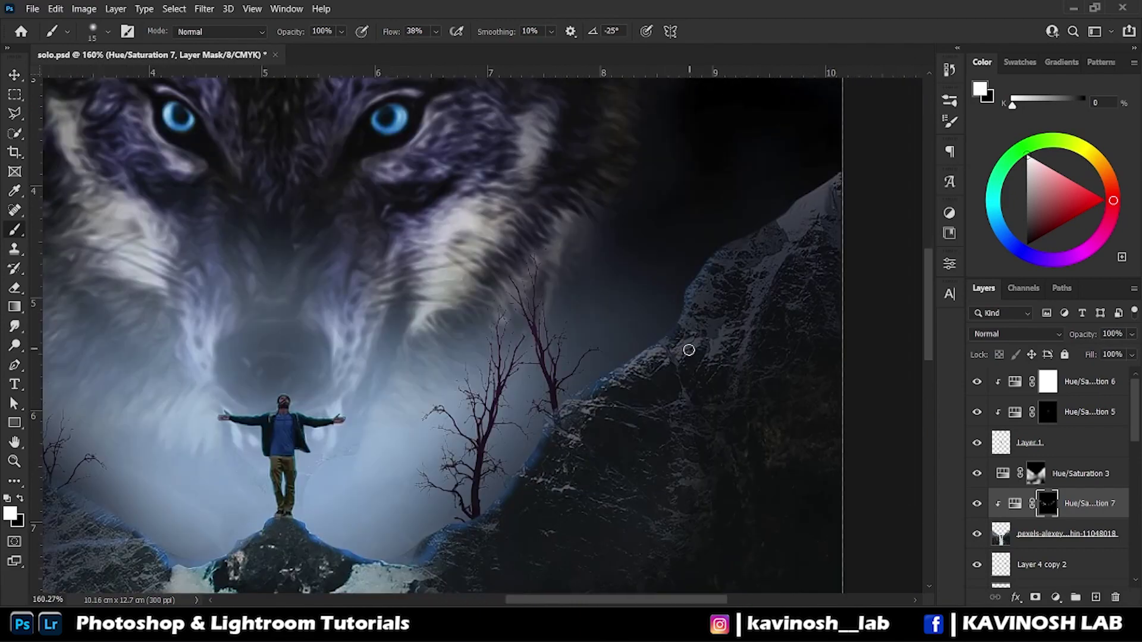
- Paint a broad soft blue glow along the right and left cliffs
scroll(446, 472, "down", 2)
scroll(739, 276, "down", 2)
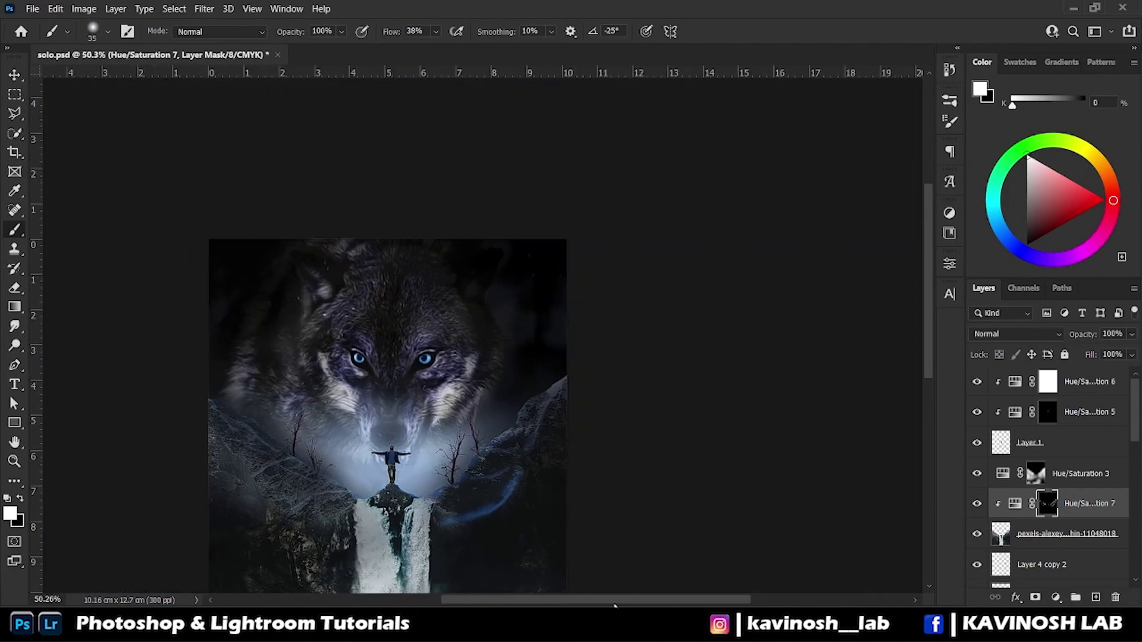
left_click_drag(642, 422, 769, 276)
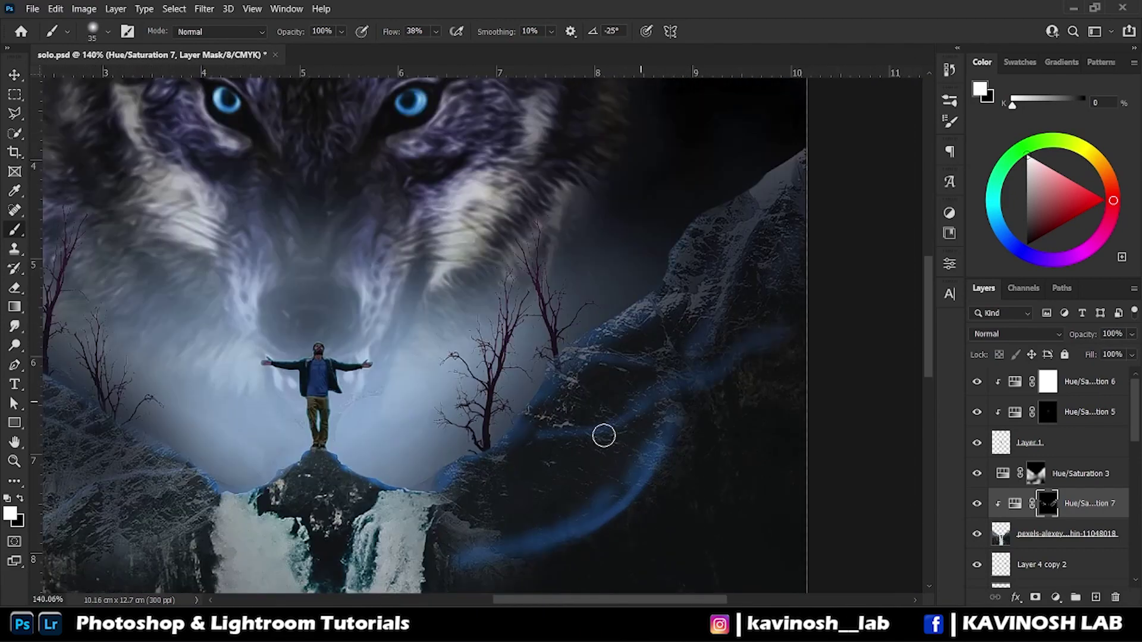
mouse_move(582, 441)
left_mouse_down()
mouse_move(458, 480)
mouse_move(247, 387)
mouse_move(619, 333)
mouse_move(545, 354)
mouse_move(616, 428)
mouse_move(535, 416)
left_mouse_up()
key("bracketright")
key("bracketright")
key("bracketright")
left_click_drag(539, 365, 541, 476)
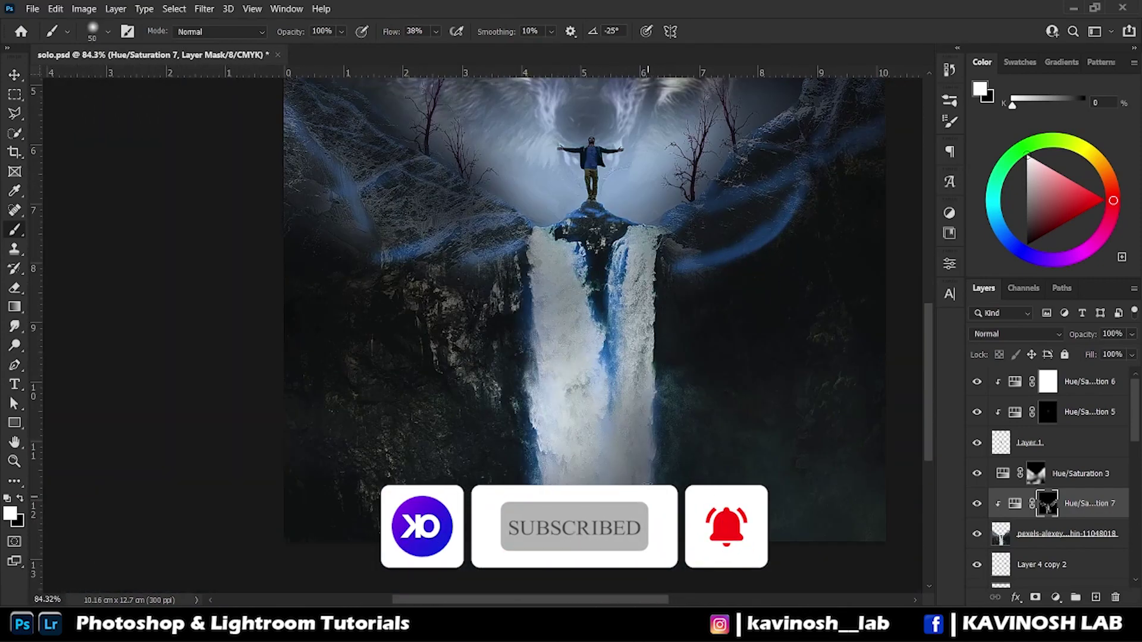
- Switch the brush to black at lower opacity and smaller size while inspecting the canvas
key("bracketright")
key("bracketright")
key("bracketright")
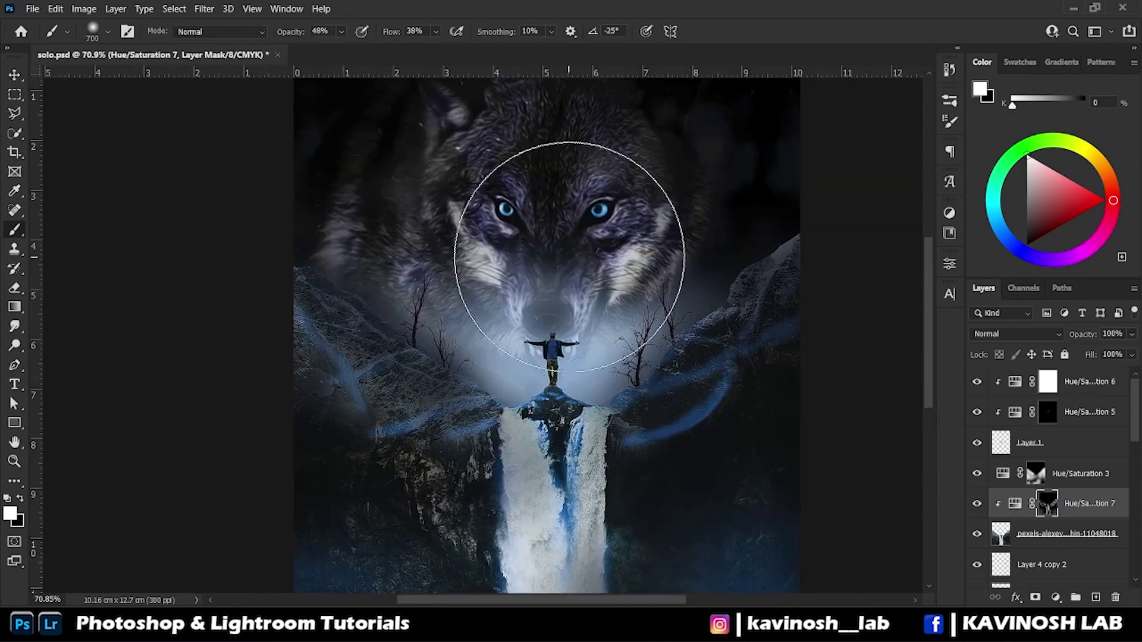
key("x")
key("4")
key("8")
scroll(383, 402, "up", 3)
key("bracketleft")
key("bracketleft")
key("bracketleft")
scroll(250, 280, "up", 3)
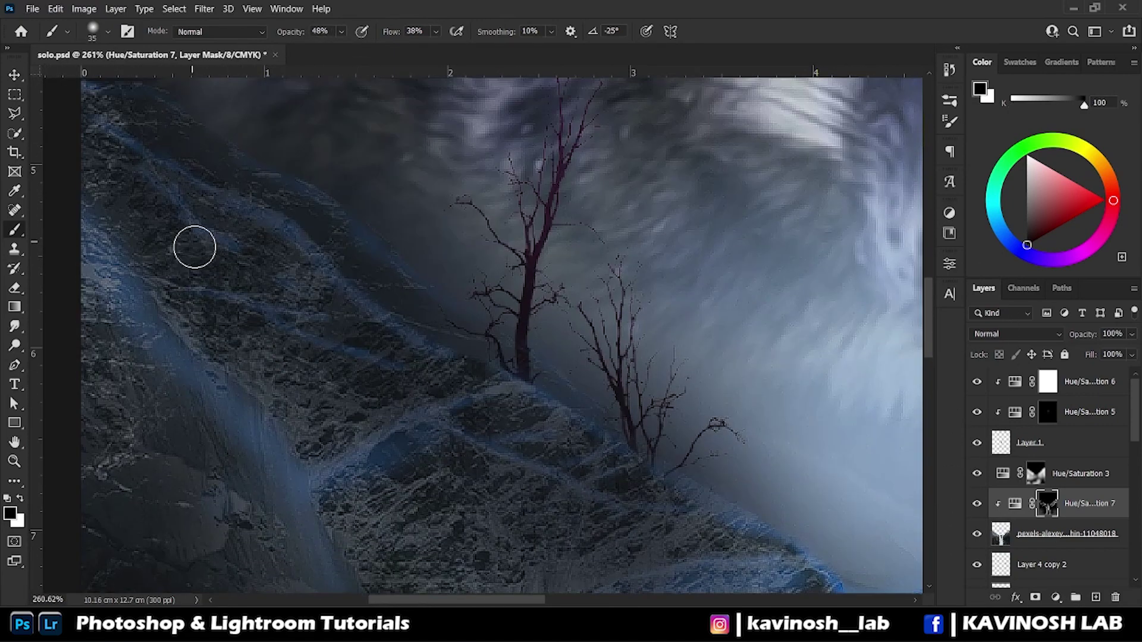
scroll(356, 357, "down", 5)
scroll(559, 506, "up", 3)
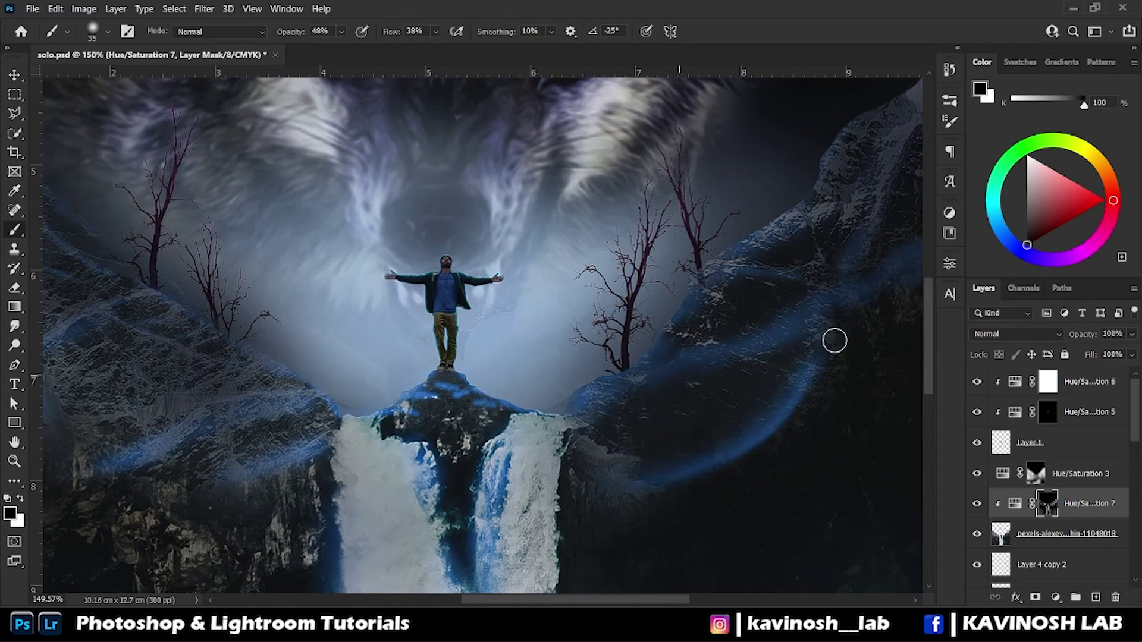
scroll(765, 325, "right", 3)
scroll(765, 326, "up", 1)
scroll(665, 499, "down", 4)
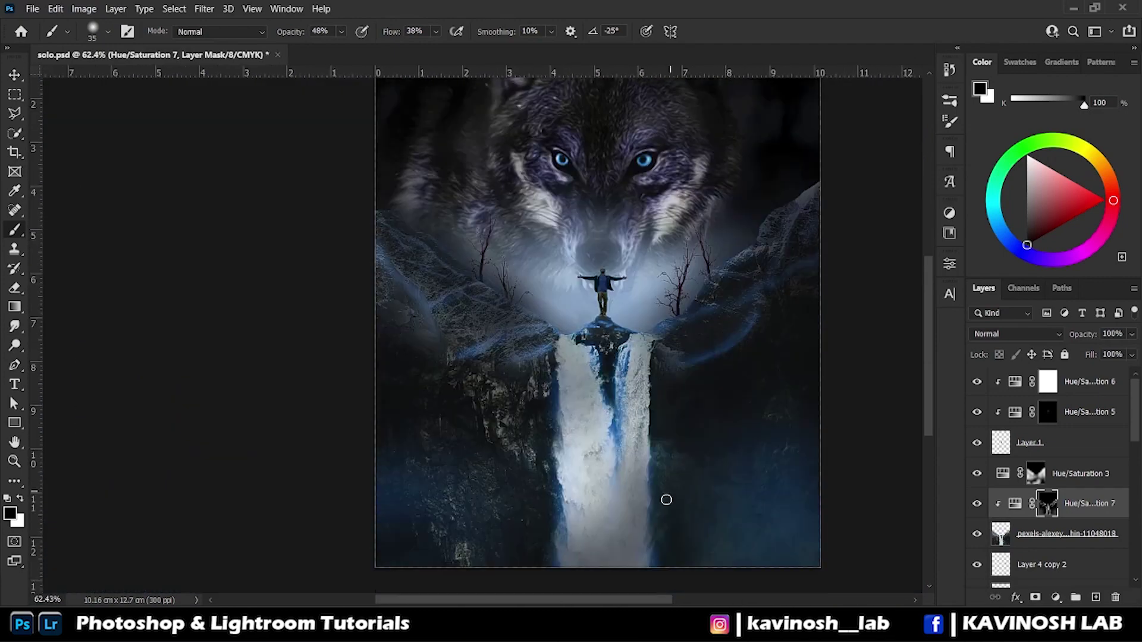
scroll(552, 267, "up", 3)
scroll(513, 432, "down", 2)
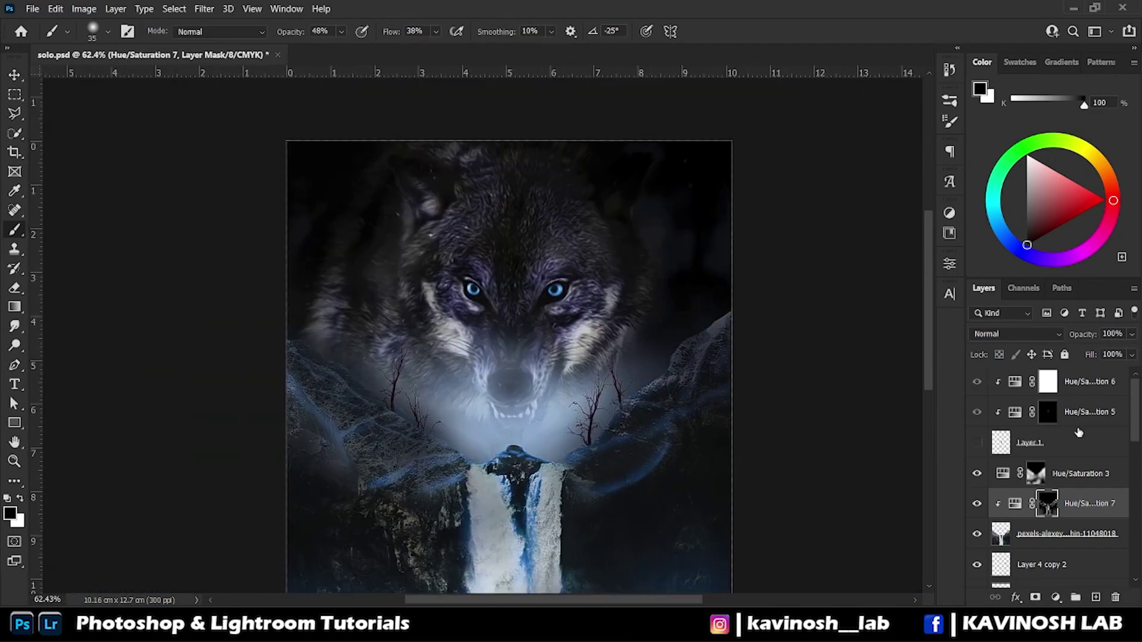
scroll(1069, 474, "down", 2)
scroll(1069, 473, "down", 3)
- Add a Curves adjustment above the wolf layer, bowing the curve down to darken it
left_click(1070, 503)
left_click(1055, 598)
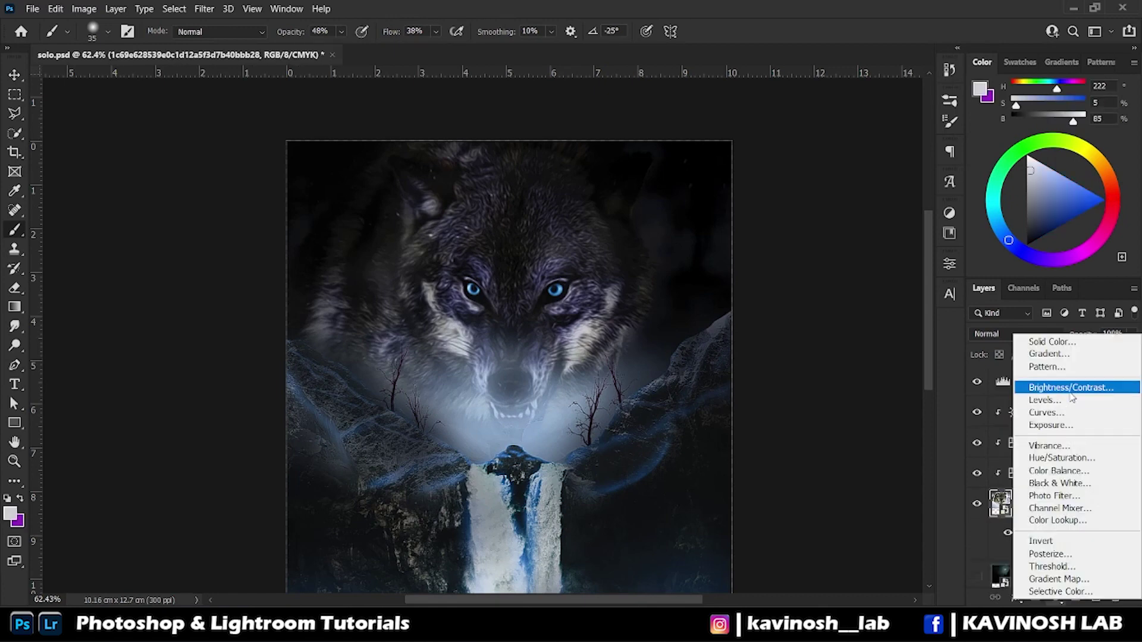
left_click(1020, 416)
left_click_drag(888, 361, 888, 381)
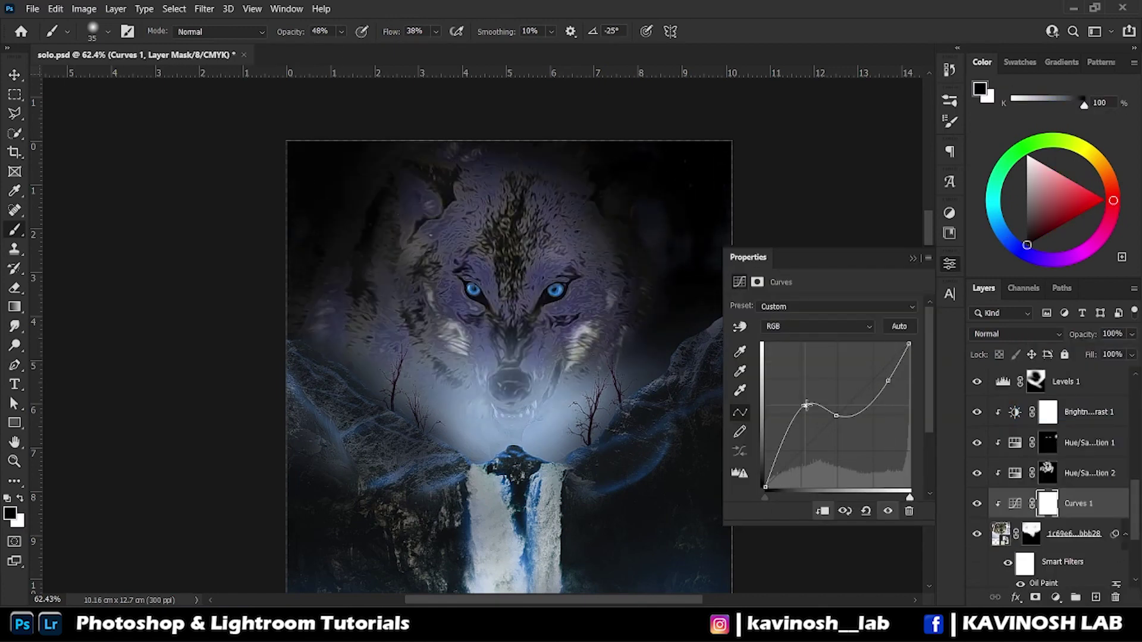
left_click_drag(807, 458, 816, 463)
left_click_drag(836, 415, 857, 432)
left_click_drag(888, 380, 894, 387)
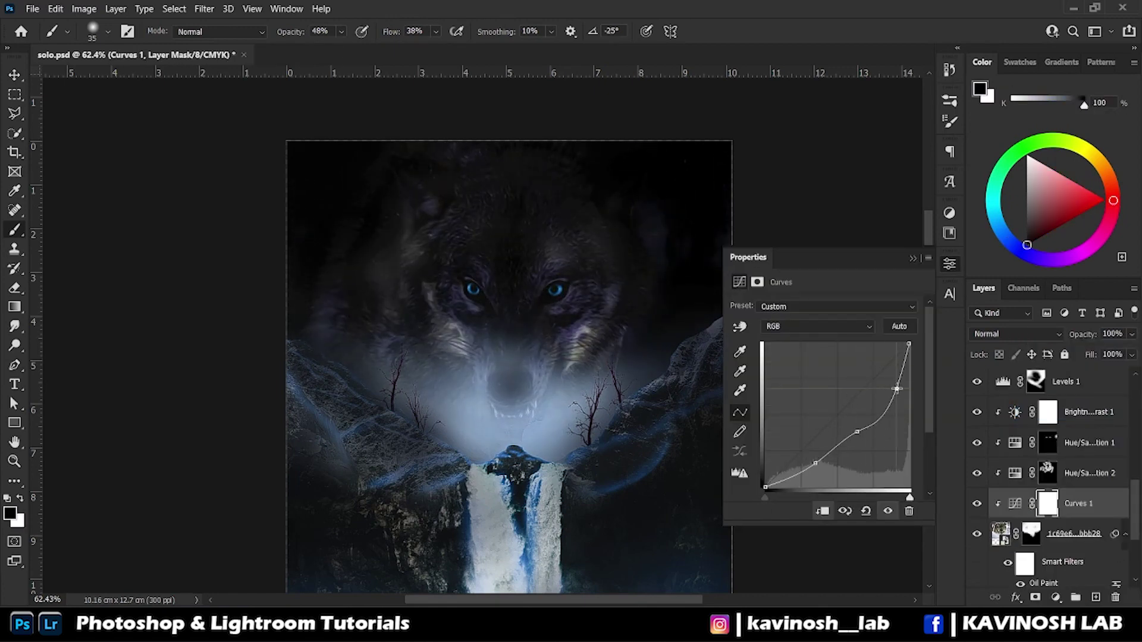
scroll(654, 535, "down", 3)
left_click_drag(634, 600, 628, 602)
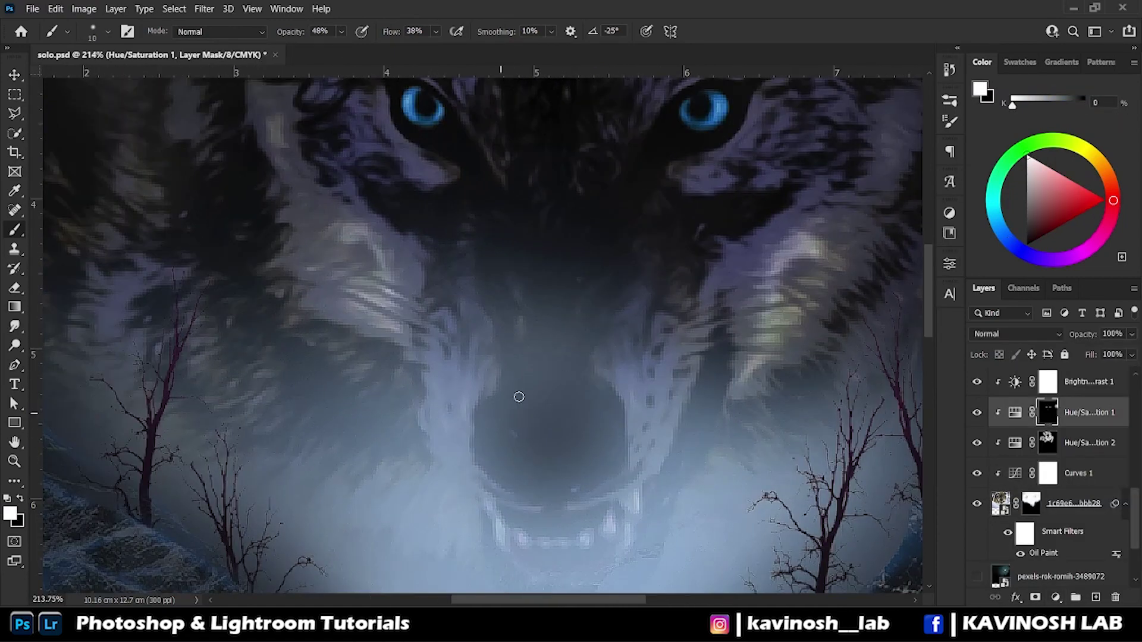
- Navigate around the scene and select the Hue/Saturation 7 mask
scroll(519, 396, "up", 5)
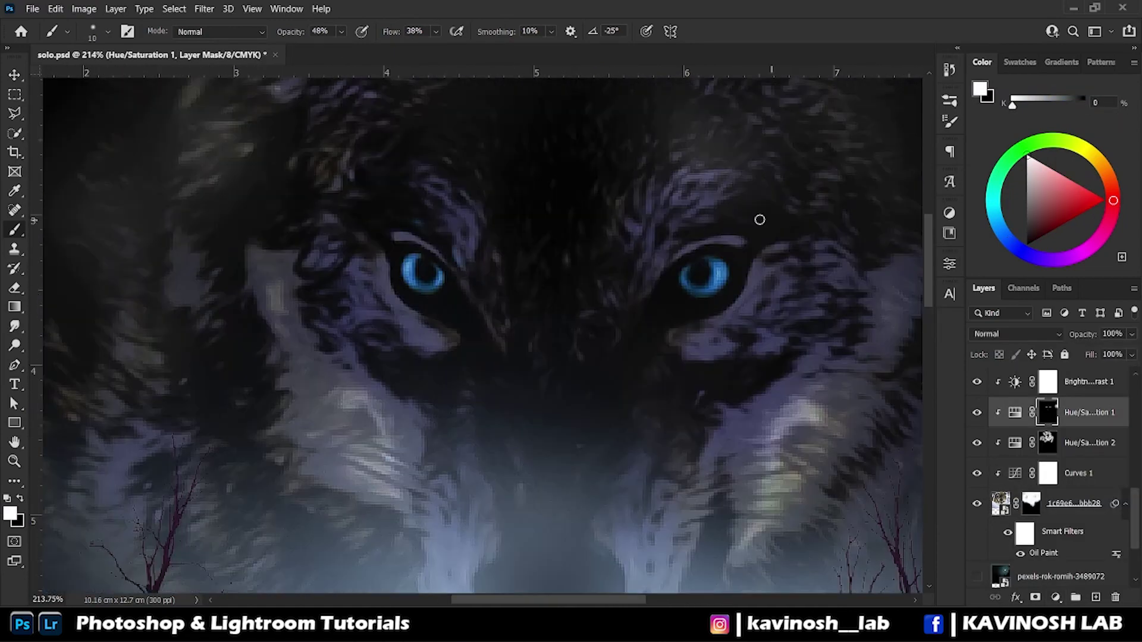
scroll(472, 454, "down", 5)
scroll(630, 451, "down", 2)
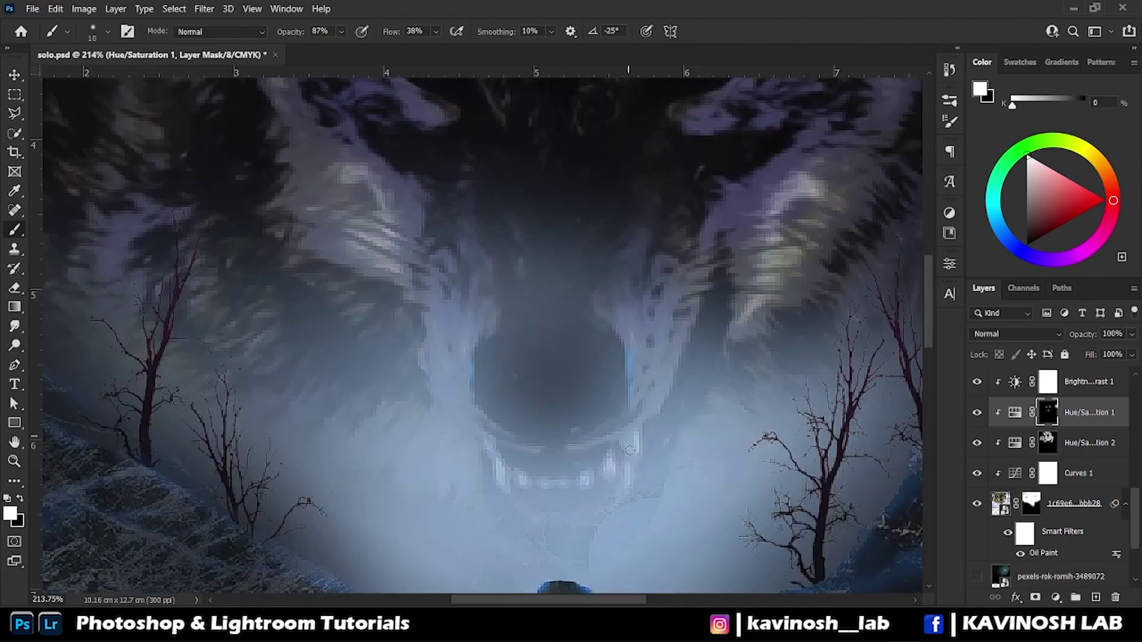
scroll(480, 145, "down", 3)
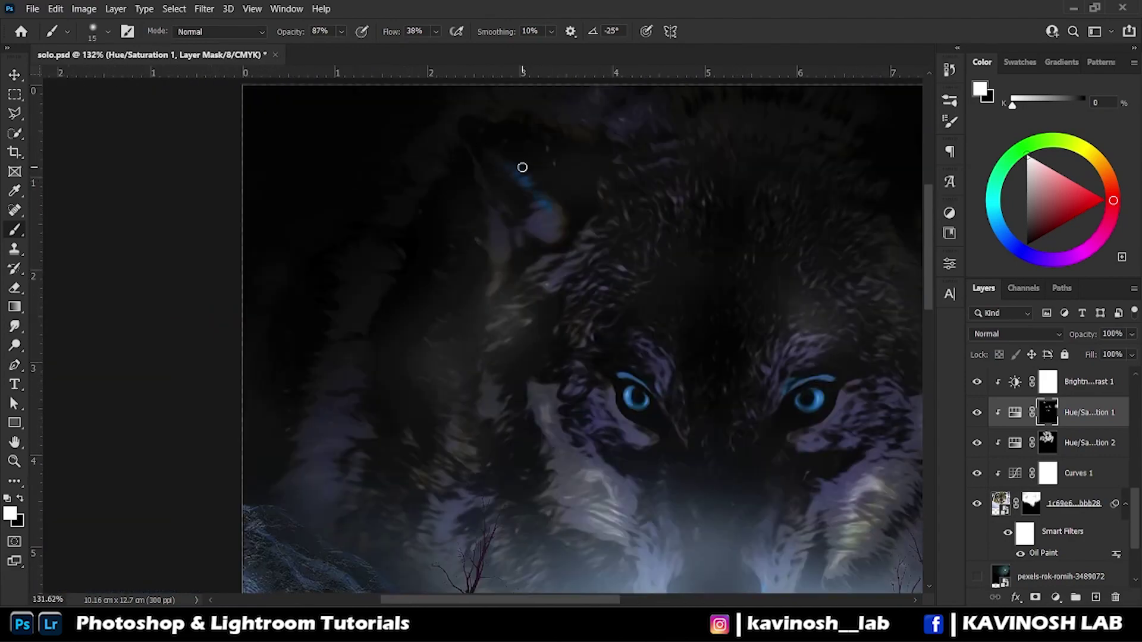
scroll(522, 167, "right", 3)
scroll(648, 206, "up", 1)
scroll(648, 206, "down", 5)
scroll(561, 520, "up", 5)
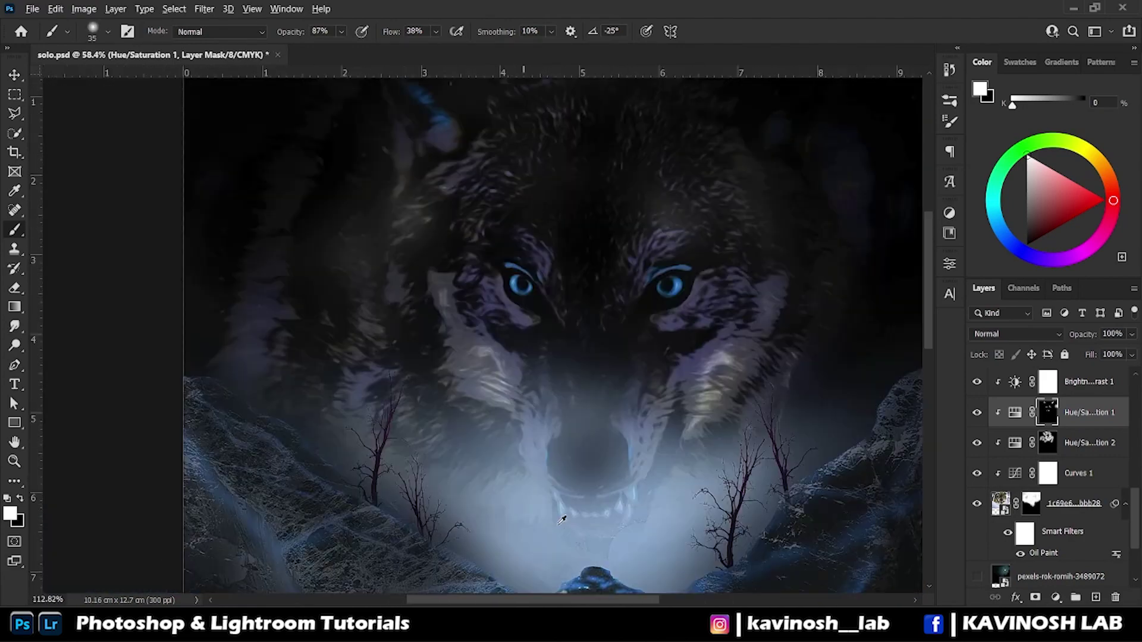
scroll(561, 520, "up", 3)
scroll(492, 379, "down", 5)
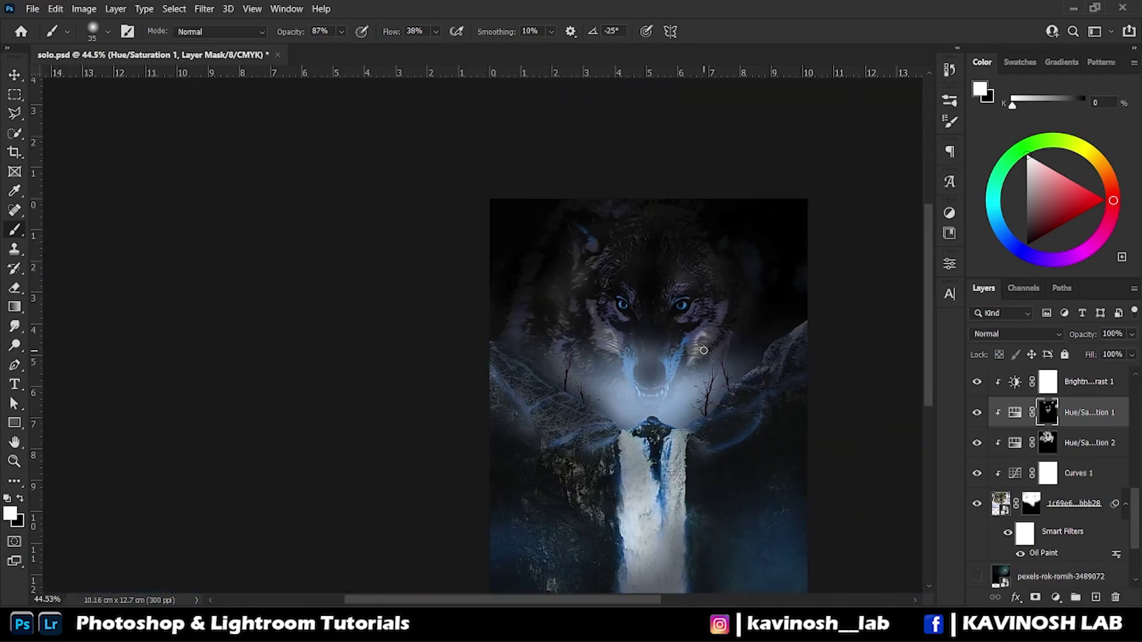
scroll(859, 349, "up", 2)
scroll(1009, 416, "up", 5)
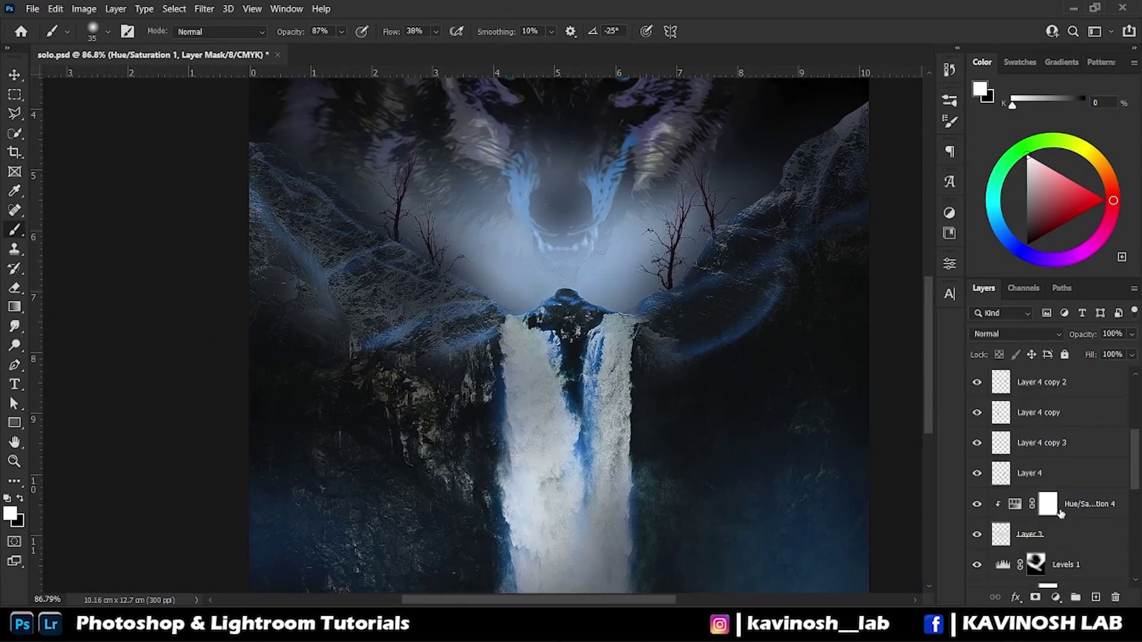
scroll(1047, 476, "up", 2)
left_click(1046, 443)
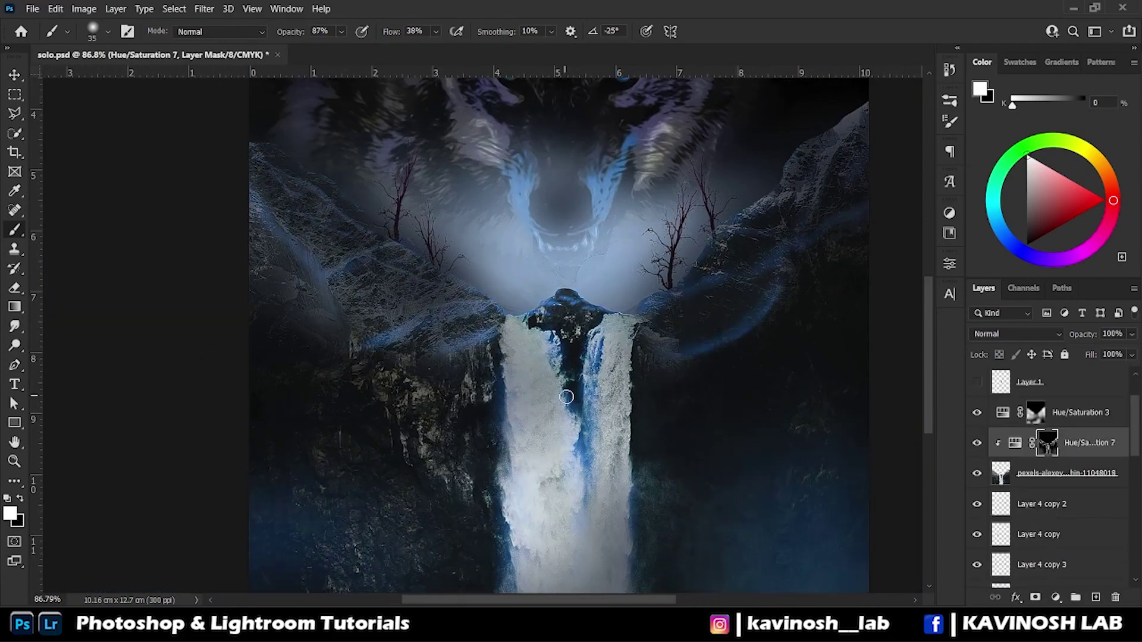
scroll(589, 504, "down", 3)
scroll(1011, 506, "down", 3)
- Work on the Hue/Saturation 1 mask over the wolf's face
left_click(1046, 443)
scroll(562, 203, "up", 3)
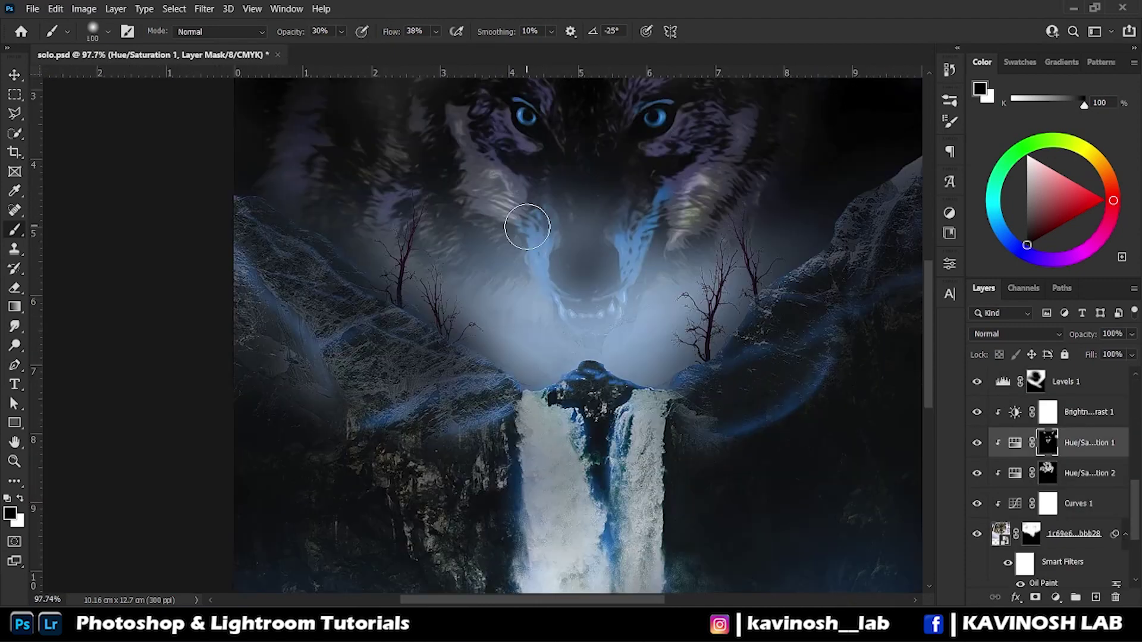
scroll(559, 304, "down", 1)
scroll(632, 245, "down", 1)
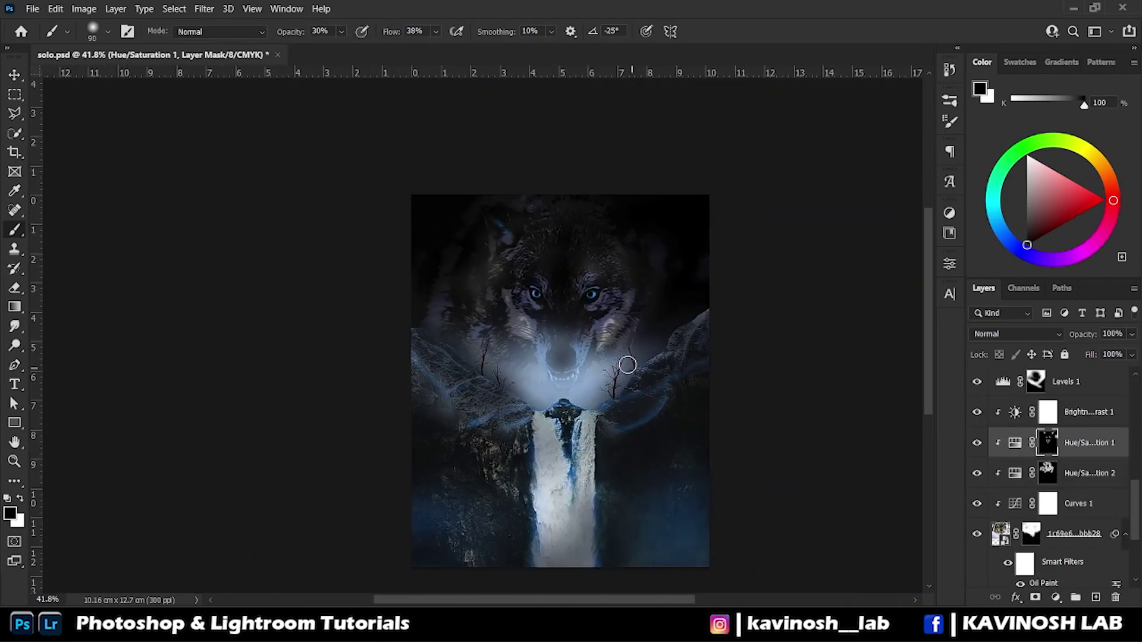
scroll(630, 286, "up", 1)
scroll(629, 290, "up", 1)
scroll(642, 295, "down", 1)
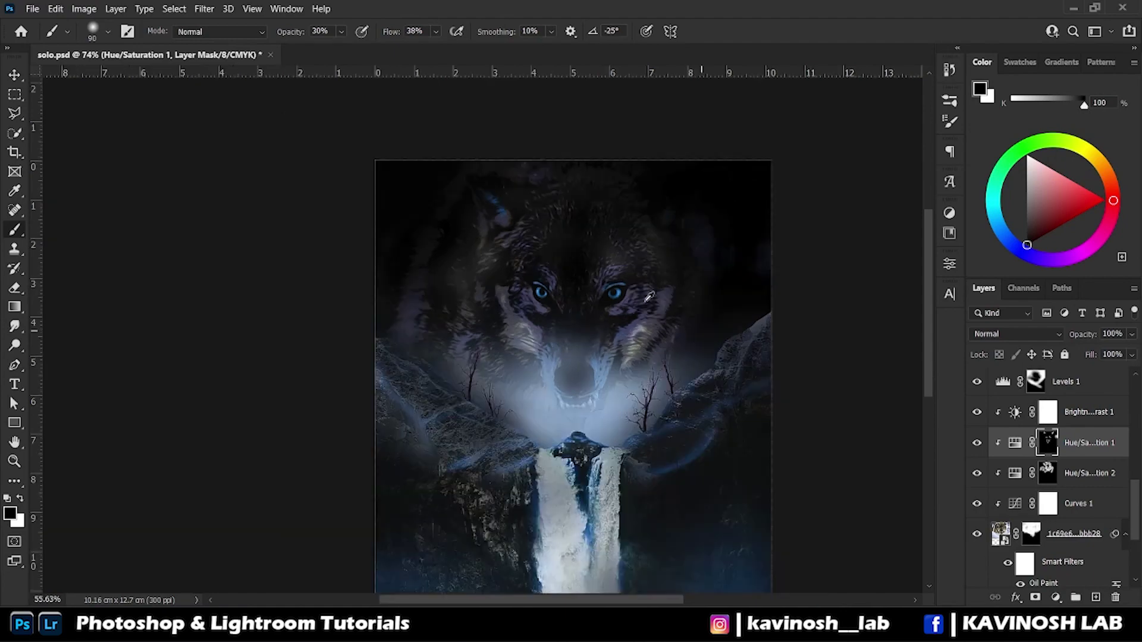
scroll(635, 256, "up", 1)
scroll(1047, 452, "down", 3)
scroll(1051, 451, "down", 1)
- Return to the Hue/Saturation 7 mask to refine the rock peak under the man
left_click(1048, 469)
scroll(568, 361, "up", 10)
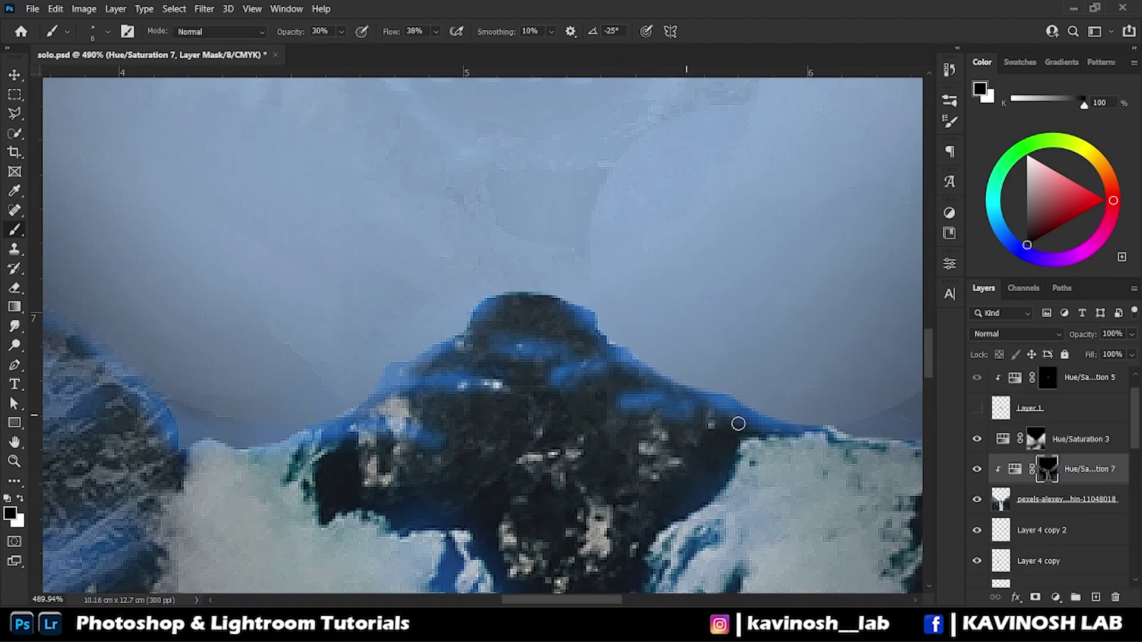
scroll(556, 336, "down", 10)
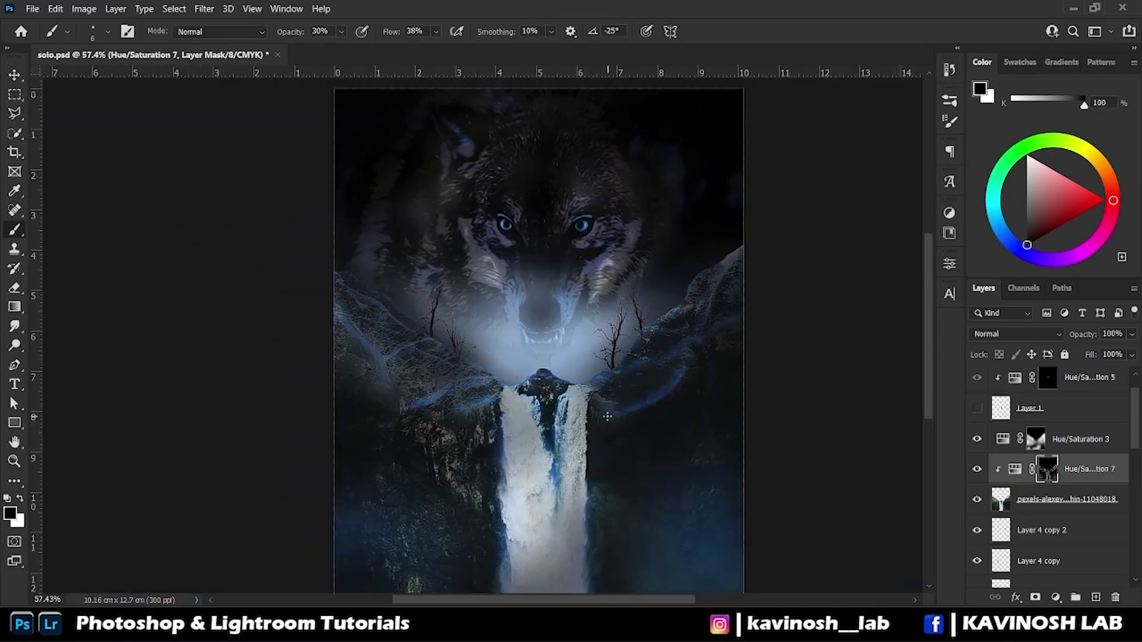
scroll(556, 336, "down", 1)
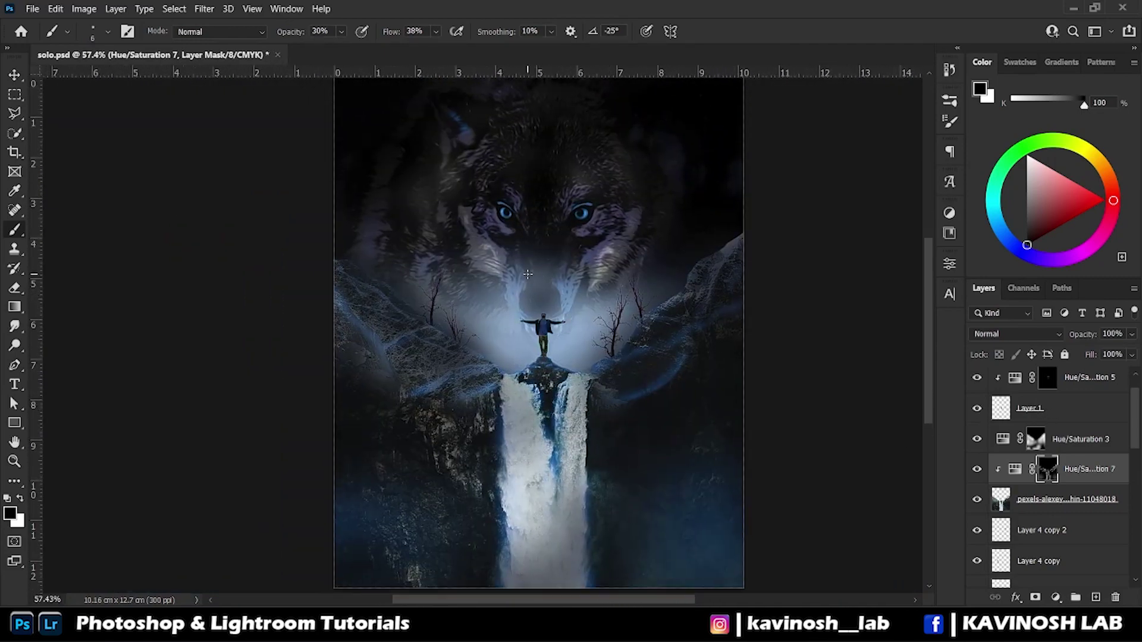
scroll(528, 274, "up", 1)
scroll(551, 332, "up", 3)
scroll(550, 332, "up", 2)
scroll(1071, 470, "up", 1)
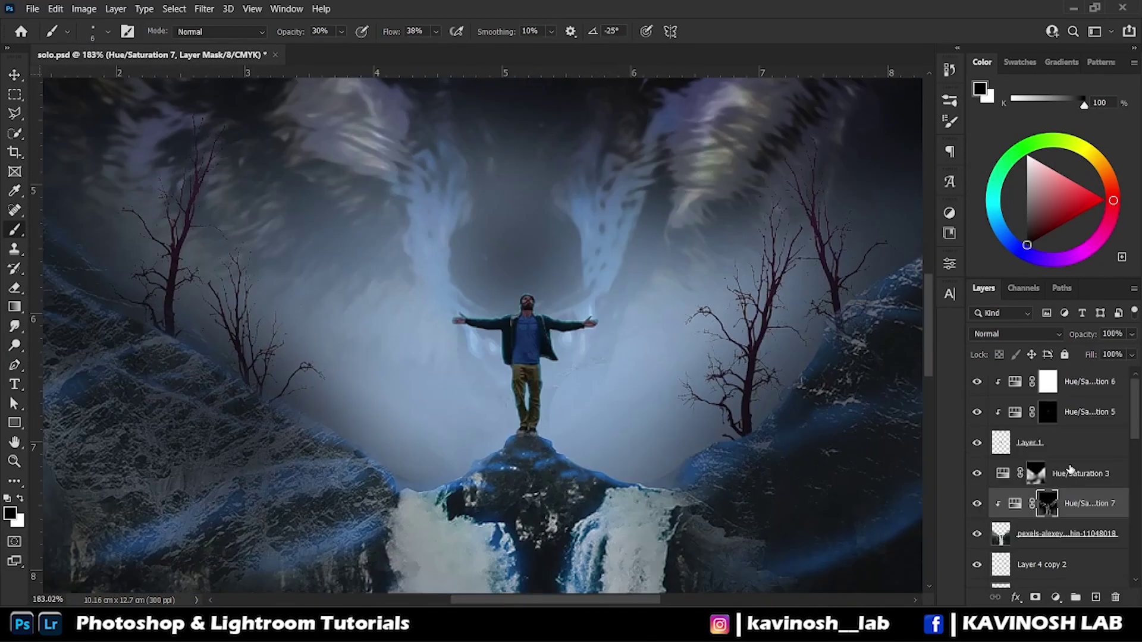
- Add a new empty layer clipped above the waterfall photo and set the brush size to 25
left_click(1065, 534)
key("ctrl+shift+alt+n")
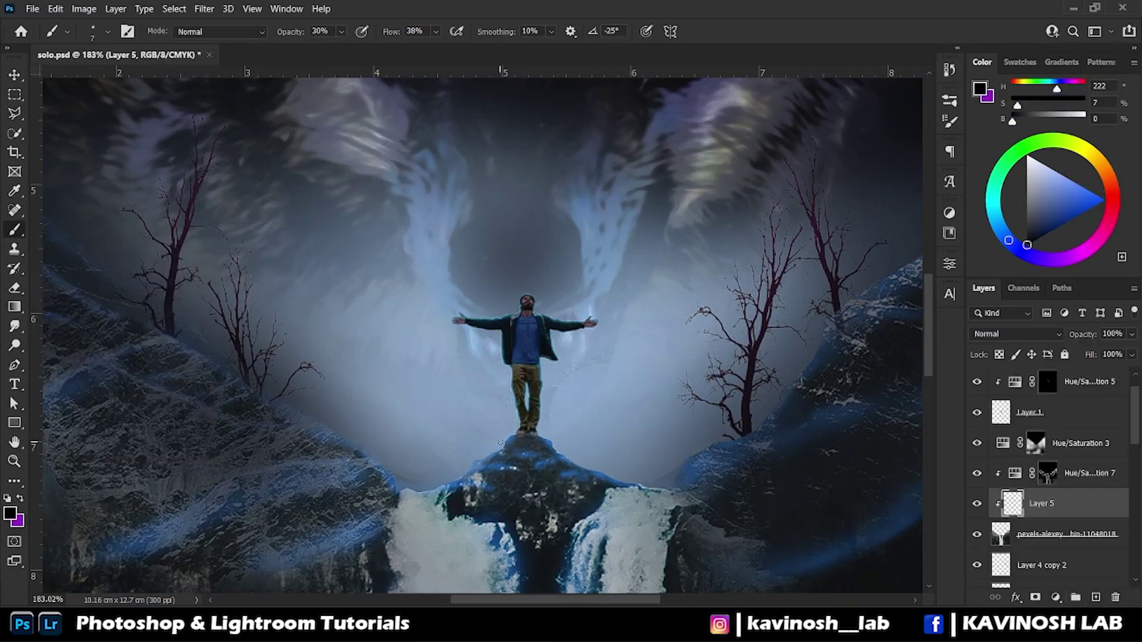
right_click(501, 442)
left_click_drag(405, 266, 437, 266)
key("Return")
scroll(524, 424, "up", 1)
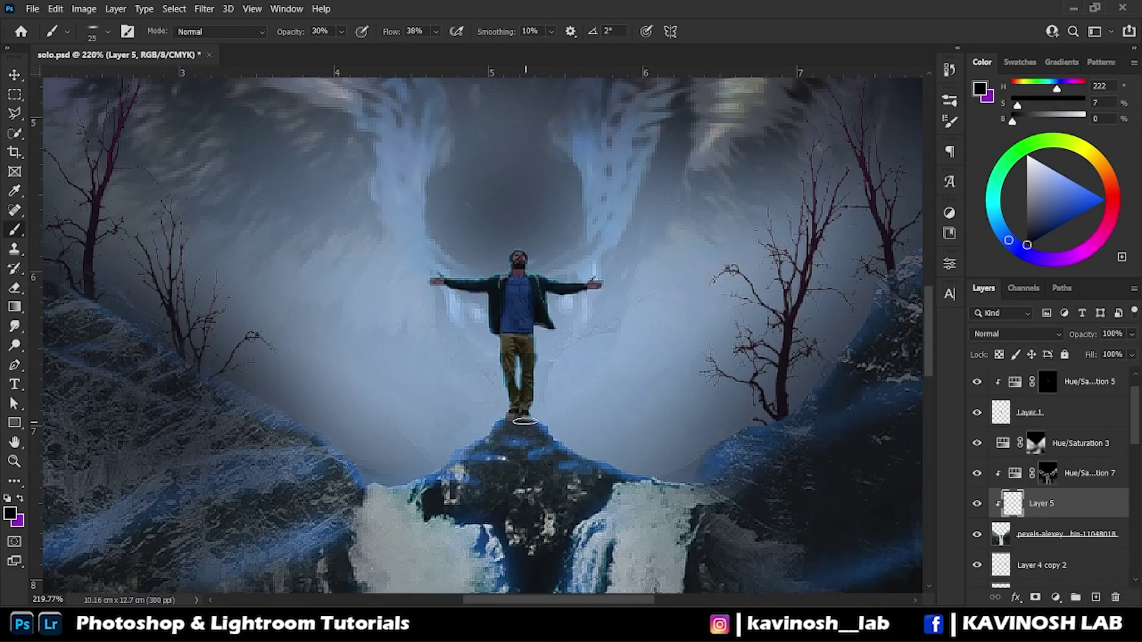
- With a smaller black brush, paint dark branch-like shadow streaks across the rocky slopes
scroll(586, 417, "right", 3)
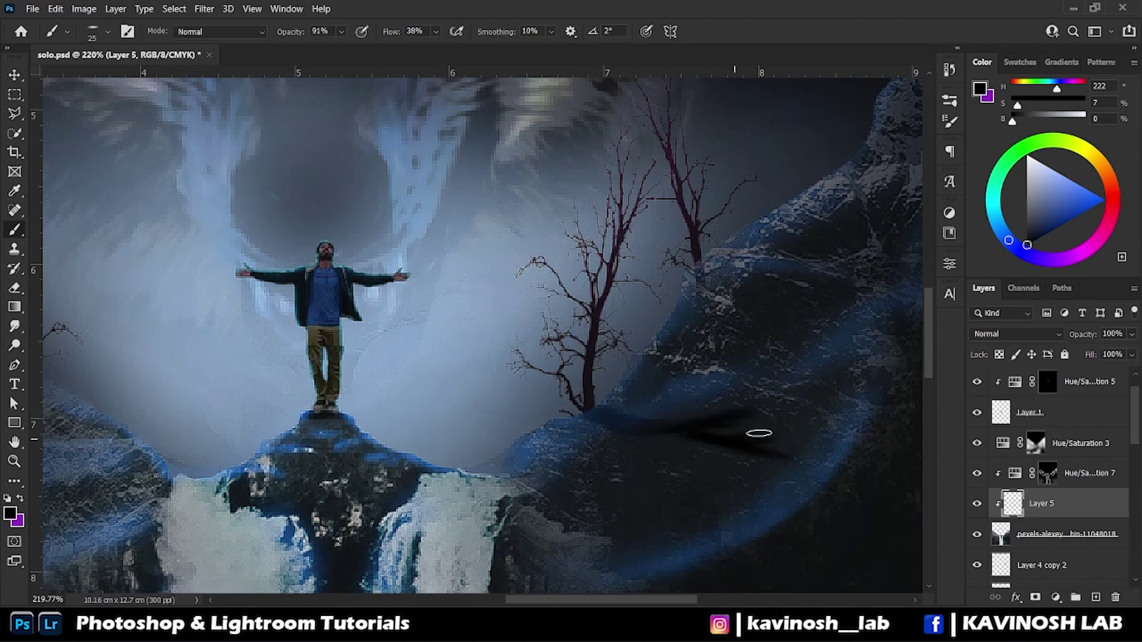
scroll(730, 347, "left", 4)
scroll(536, 354, "left", 3)
key("bracketleft")
key("bracketleft")
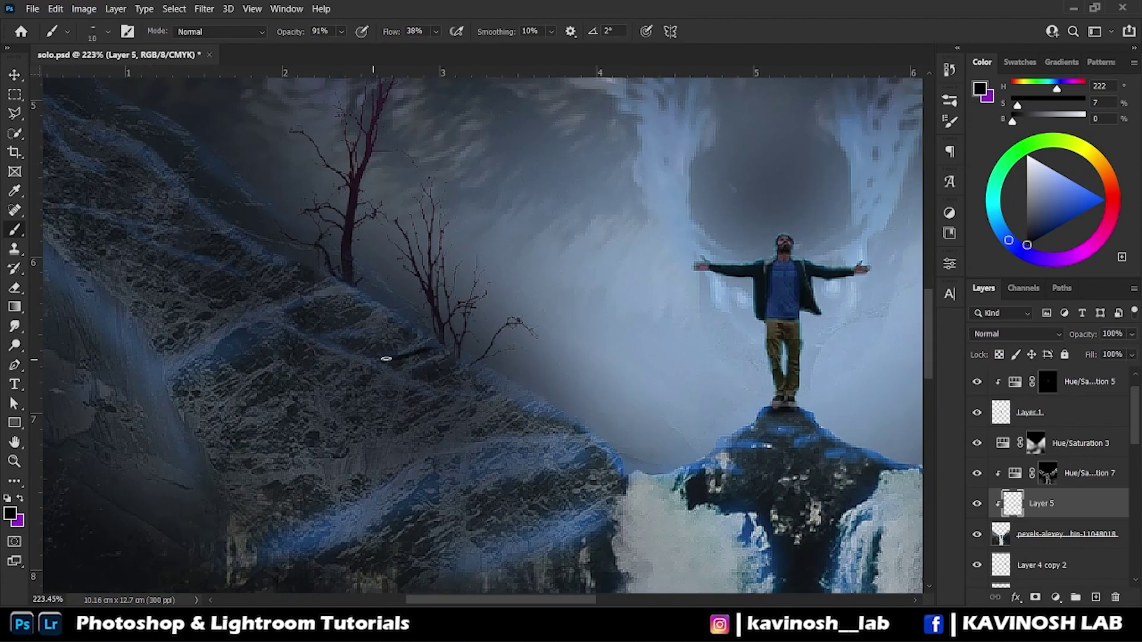
scroll(370, 396, "down", 1)
left_click_drag(348, 360, 142, 385)
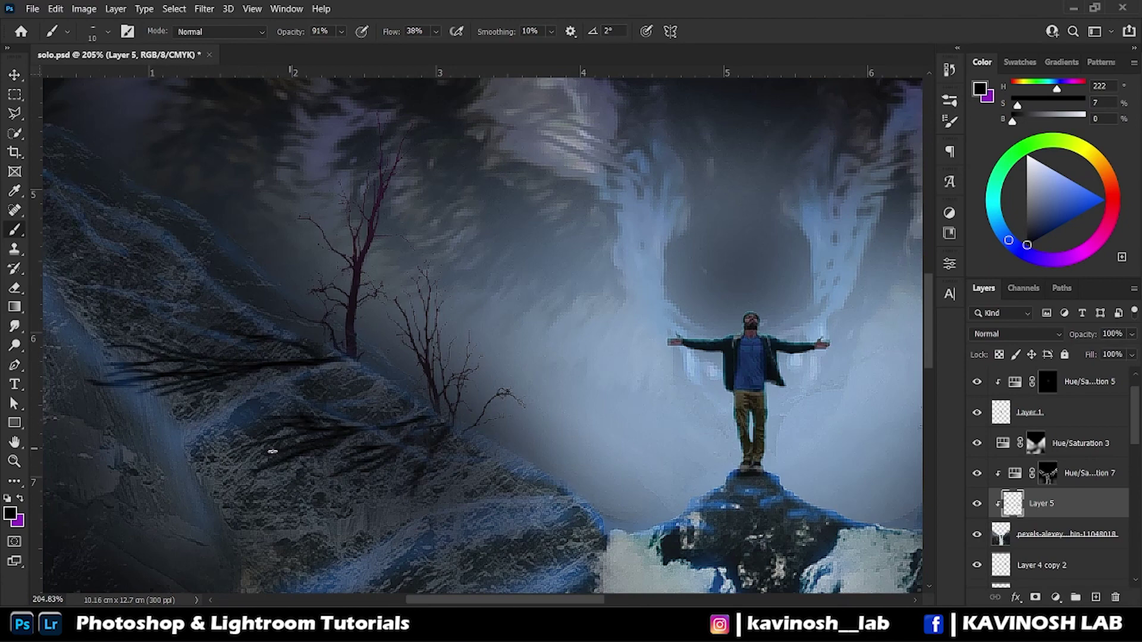
scroll(273, 451, "down", 2)
scroll(574, 458, "right", 4)
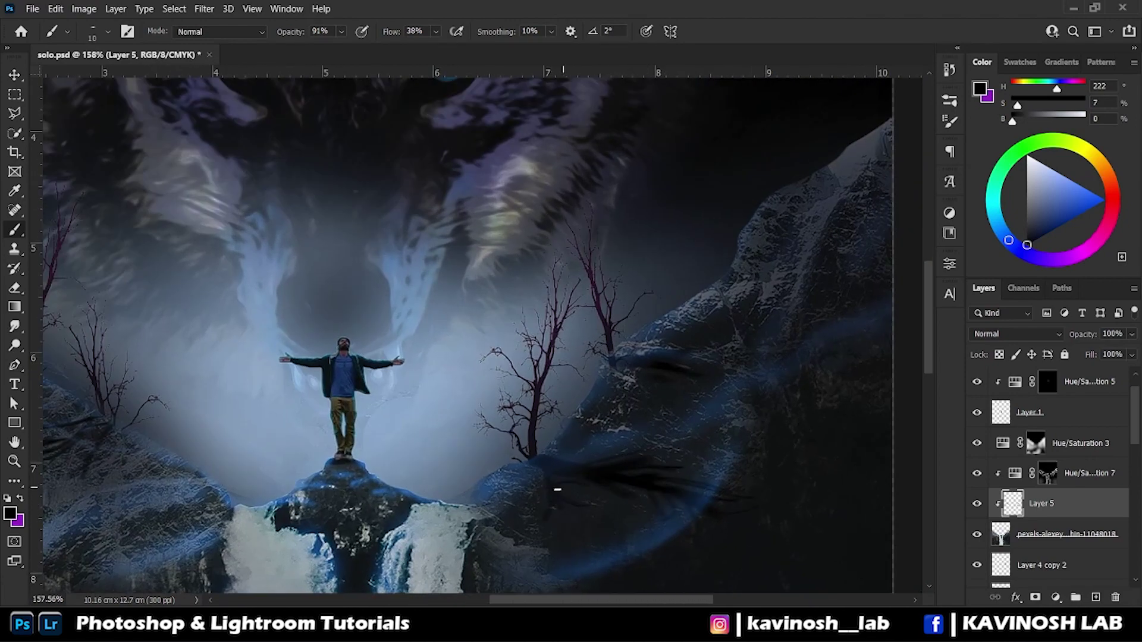
scroll(679, 371, "down", 3)
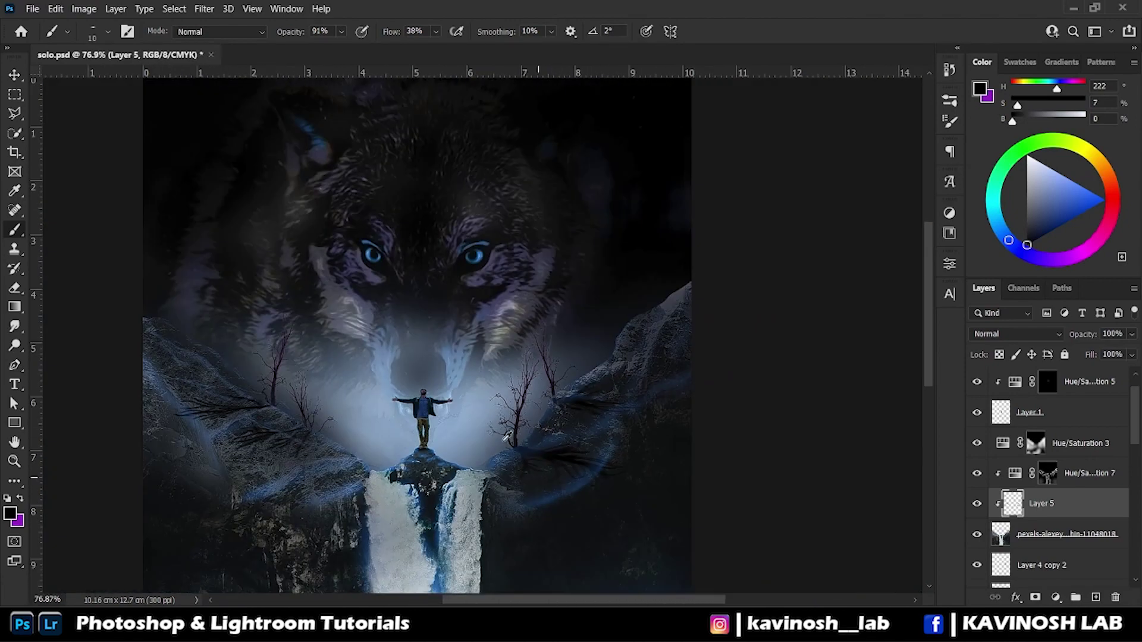
scroll(679, 371, "down", 1)
scroll(654, 386, "up", 3)
scroll(645, 401, "up", 3)
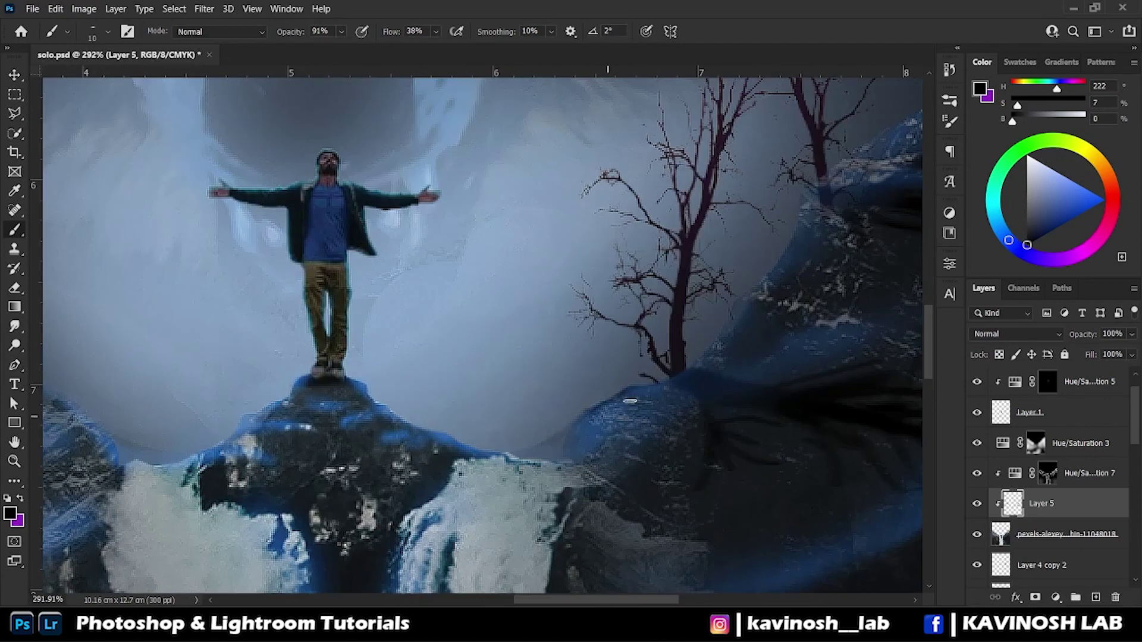
scroll(745, 300, "down", 3)
scroll(412, 303, "up", 1)
scroll(412, 303, "up", 2)
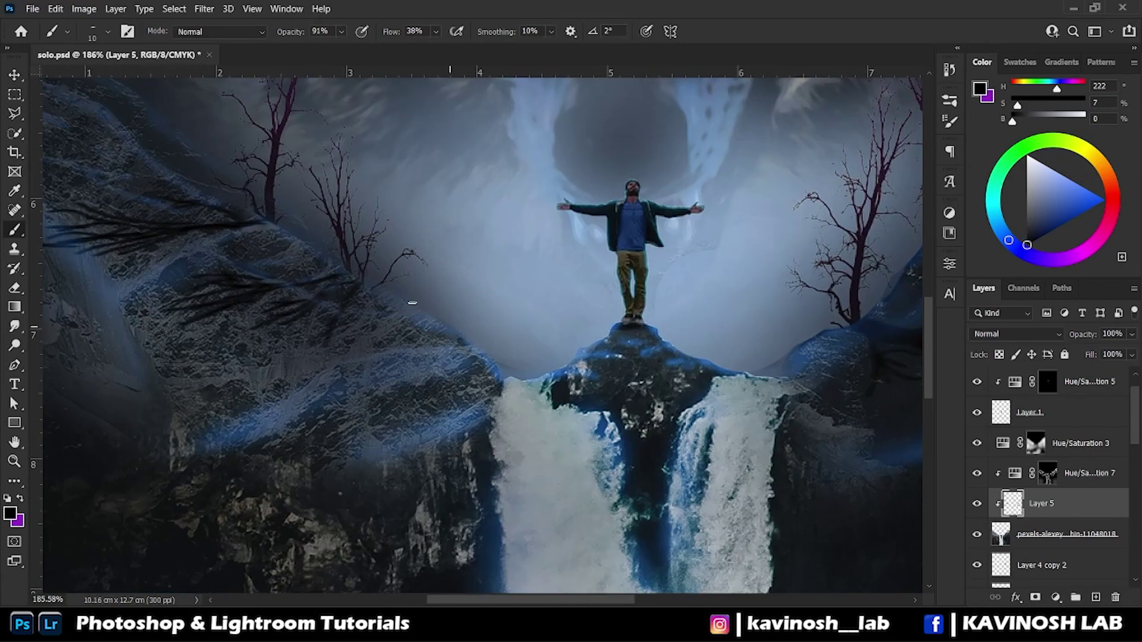
scroll(469, 161, "down", 2)
scroll(468, 161, "up", 2)
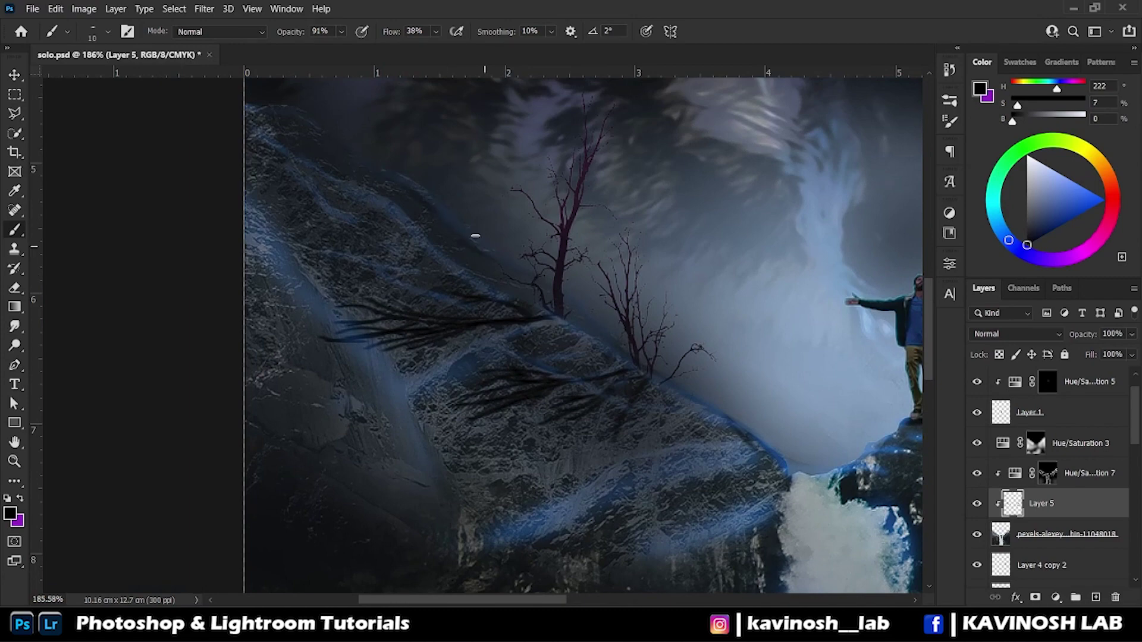
scroll(659, 371, "down", 3)
scroll(537, 303, "down", 1)
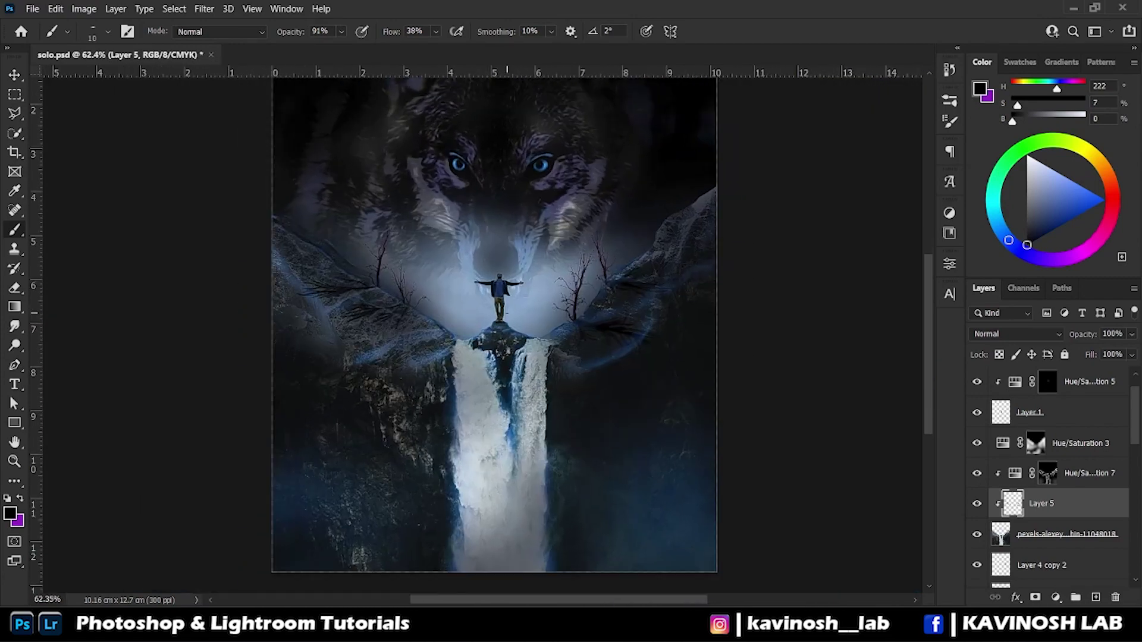
scroll(537, 304, "up", 1)
scroll(537, 303, "up", 1)
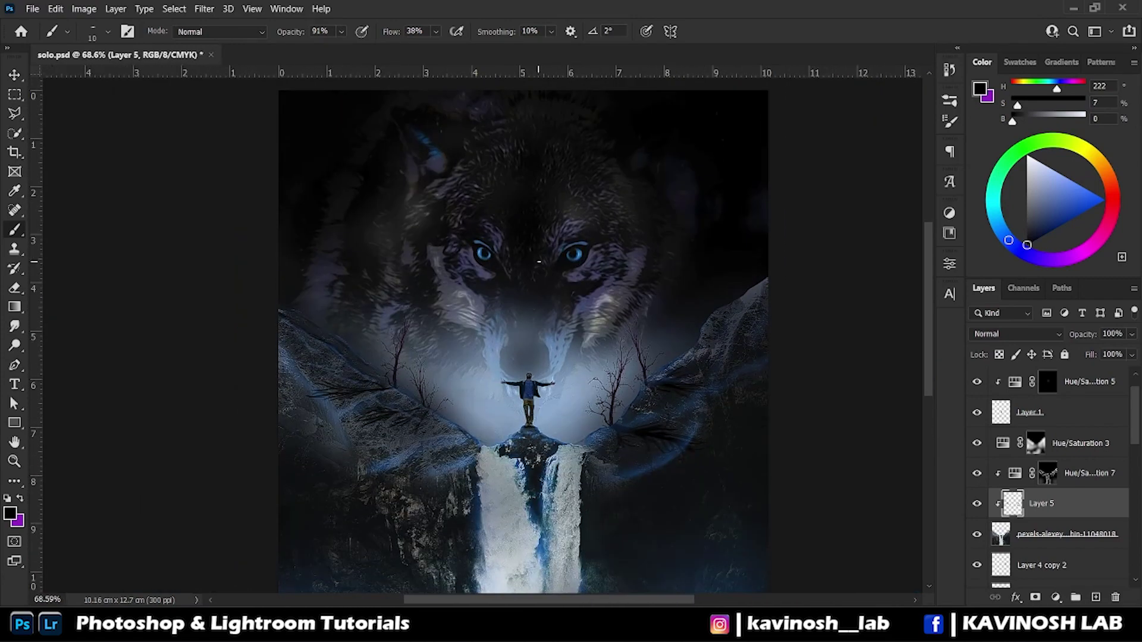
scroll(1056, 481, "down", 2)
scroll(1057, 481, "down", 2)
scroll(1057, 481, "down", 2)
- Position the starry sky photo up over the top of the canvas and confirm the transform
scroll(1057, 480, "down", 1)
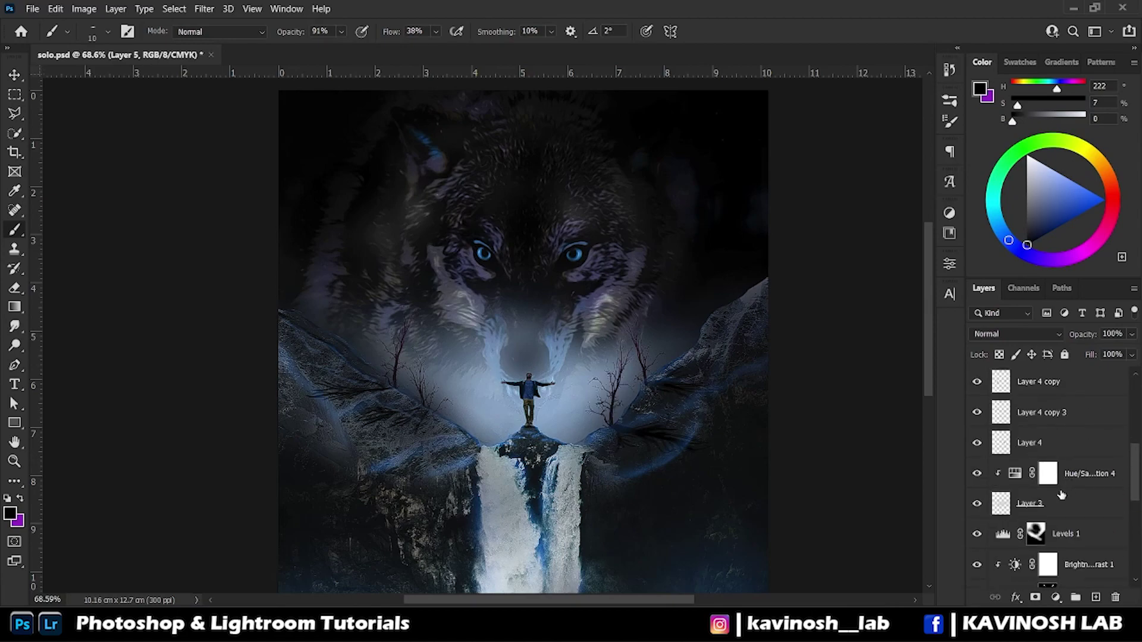
left_click(1035, 473)
left_click(977, 473)
scroll(679, 350, "down", 1)
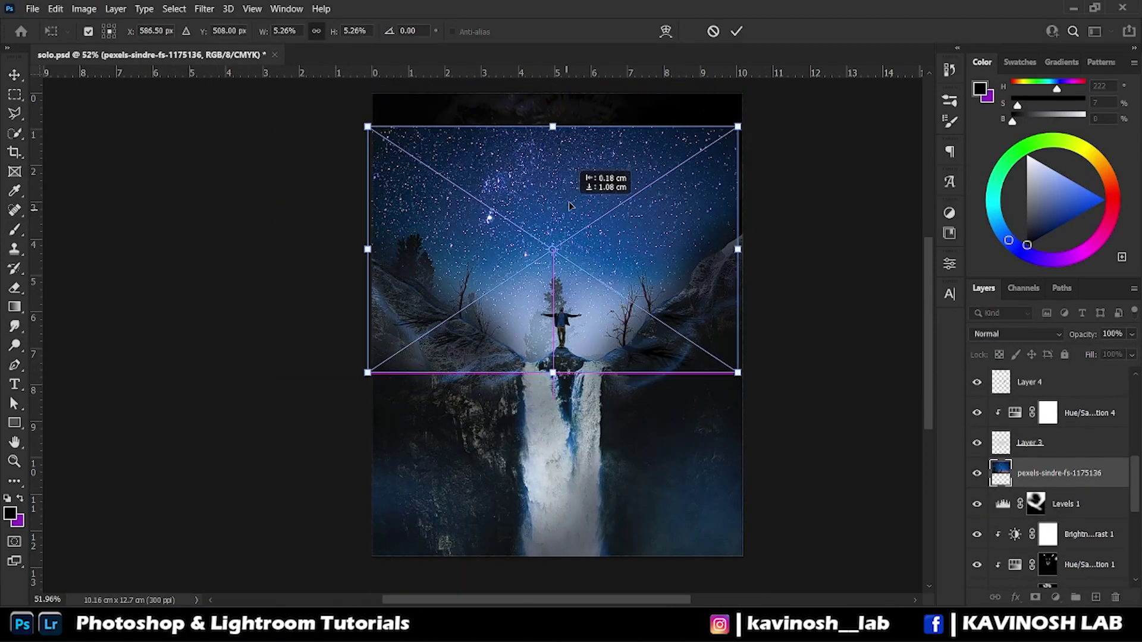
left_click_drag(506, 324, 523, 232)
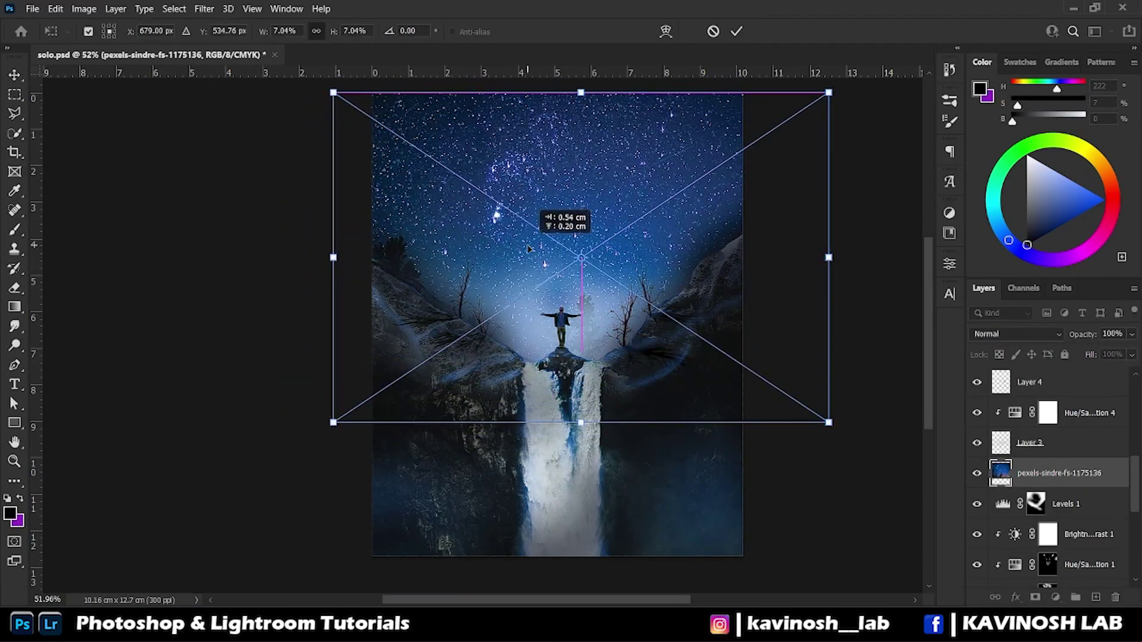
key("Return")
- Blend the sky layer in Screen, give it an inverted mask, then switch it to Color Dodge
left_click(1017, 333)
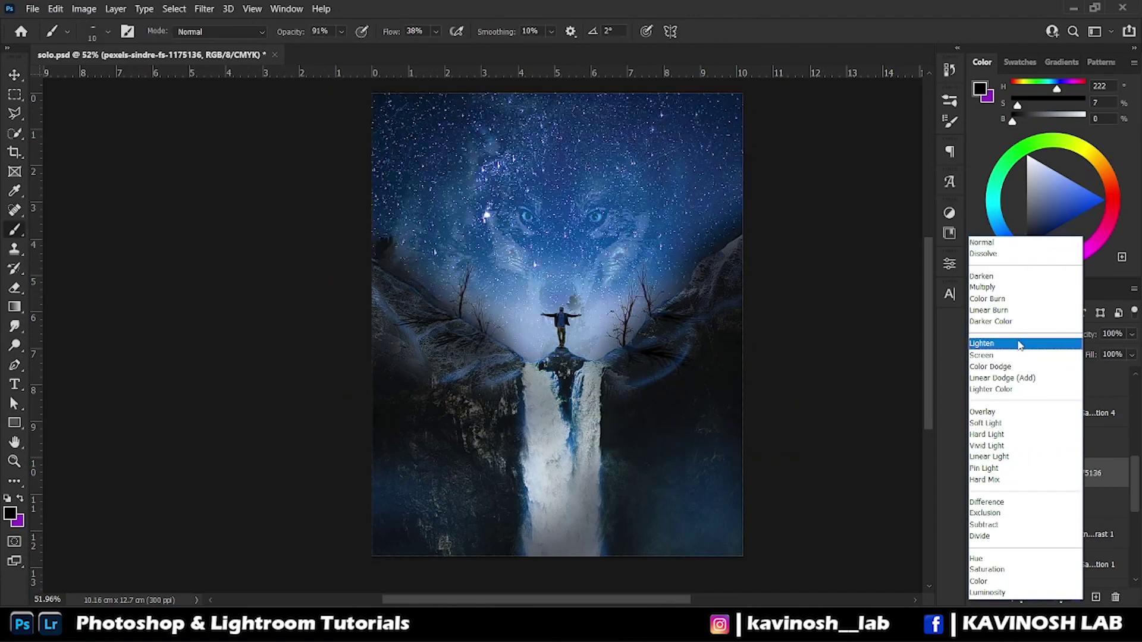
left_click(1010, 355)
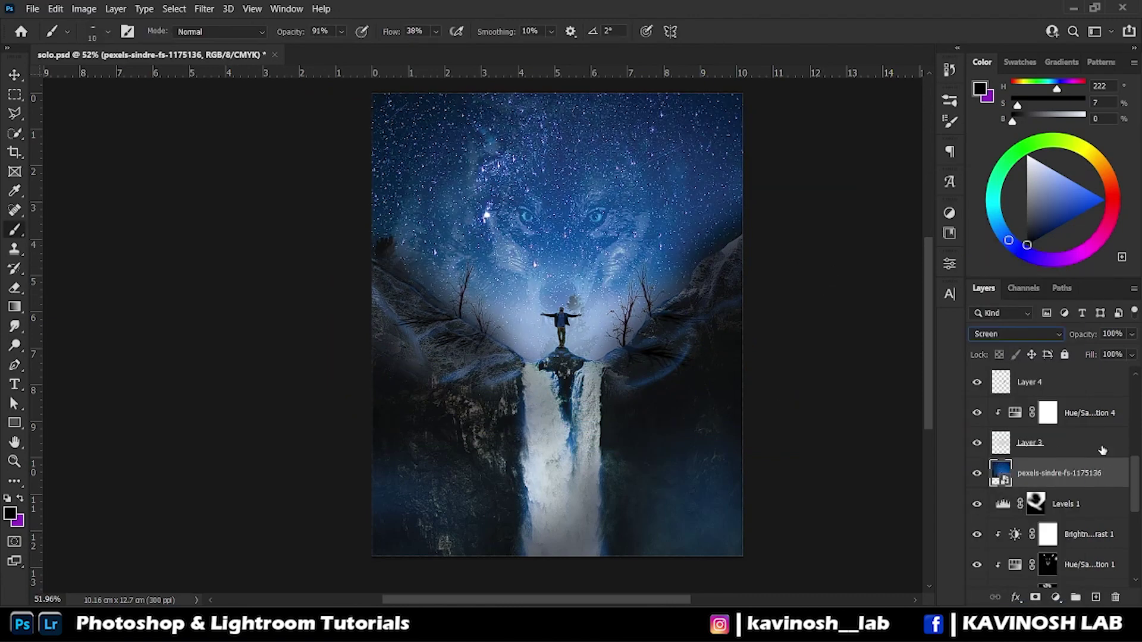
left_click(1036, 596, "alt")
key("d")
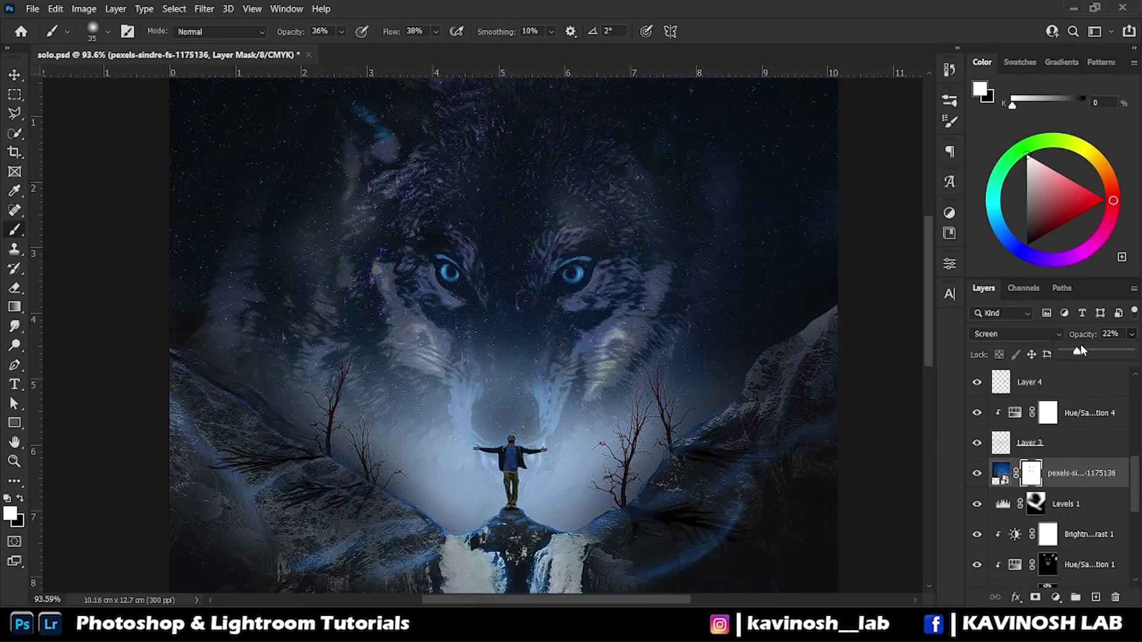
left_click(1035, 334)
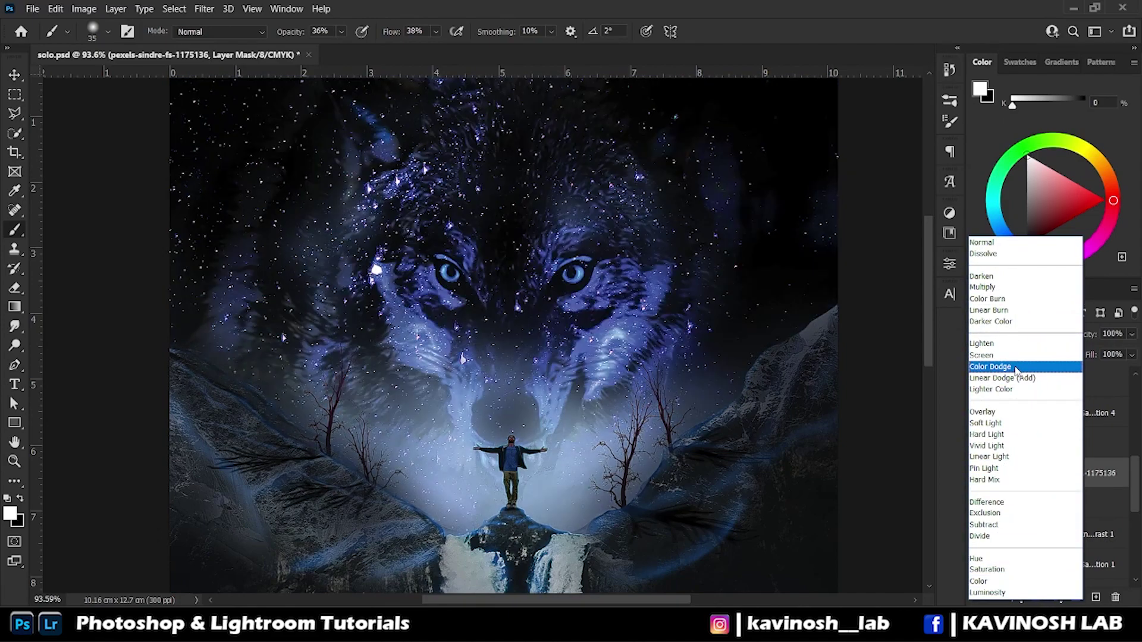
left_click(1015, 368)
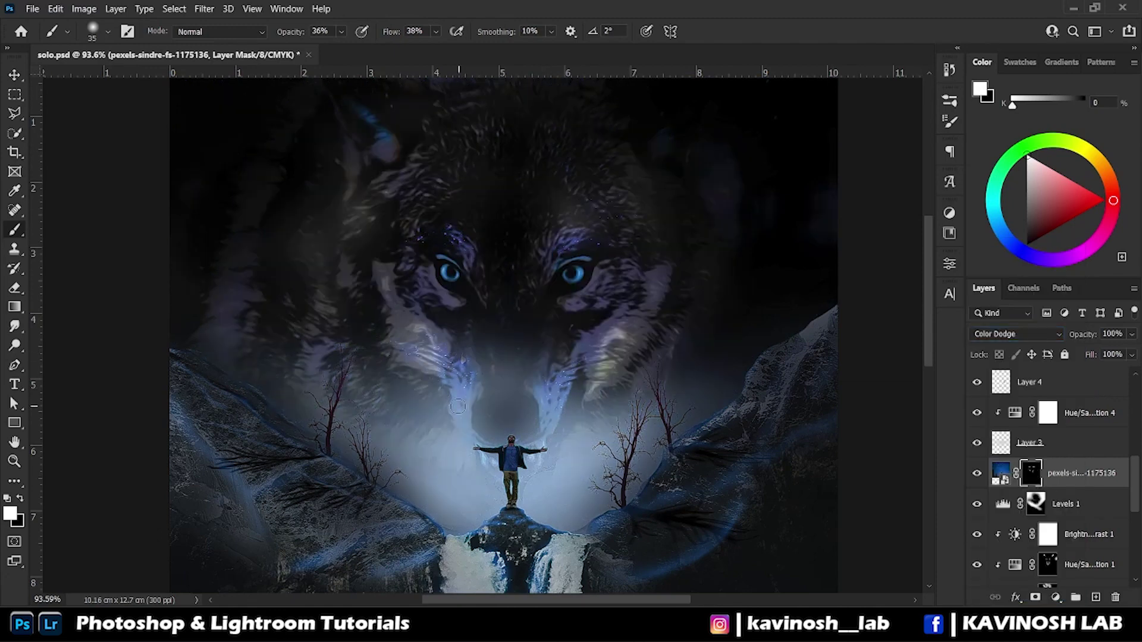
- Switch to the Move tool and scroll through the layer stack
scroll(275, 367, "down", 3)
scroll(340, 377, "up", 2)
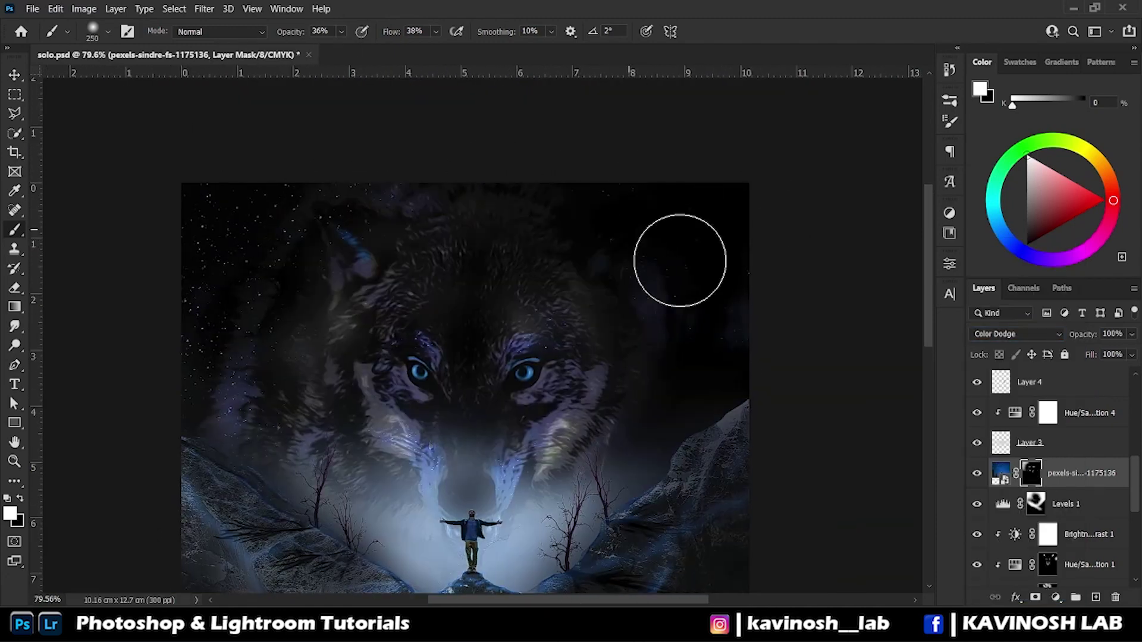
scroll(684, 535, "down", 2)
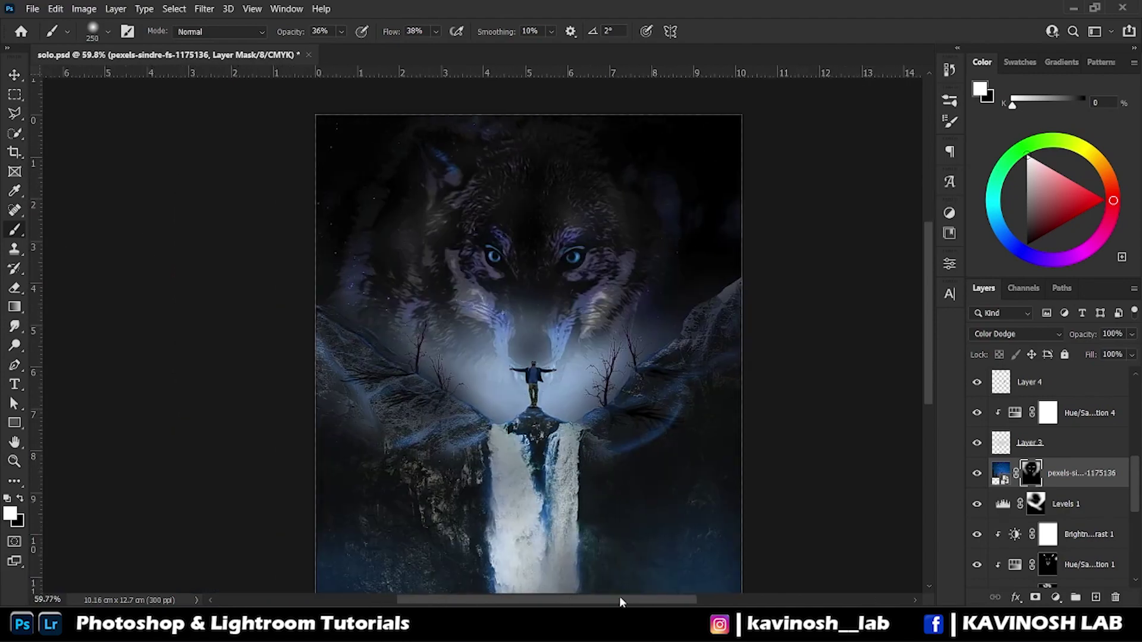
scroll(541, 406, "up", 2)
key("v")
scroll(722, 351, "up", 1)
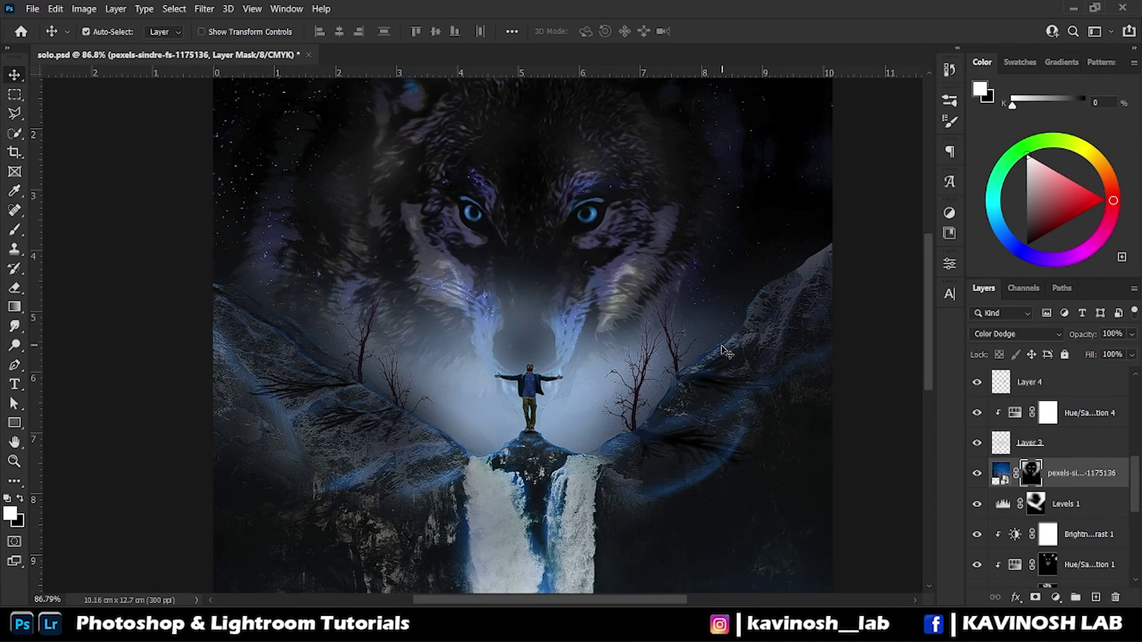
scroll(535, 357, "down", 3, "alt")
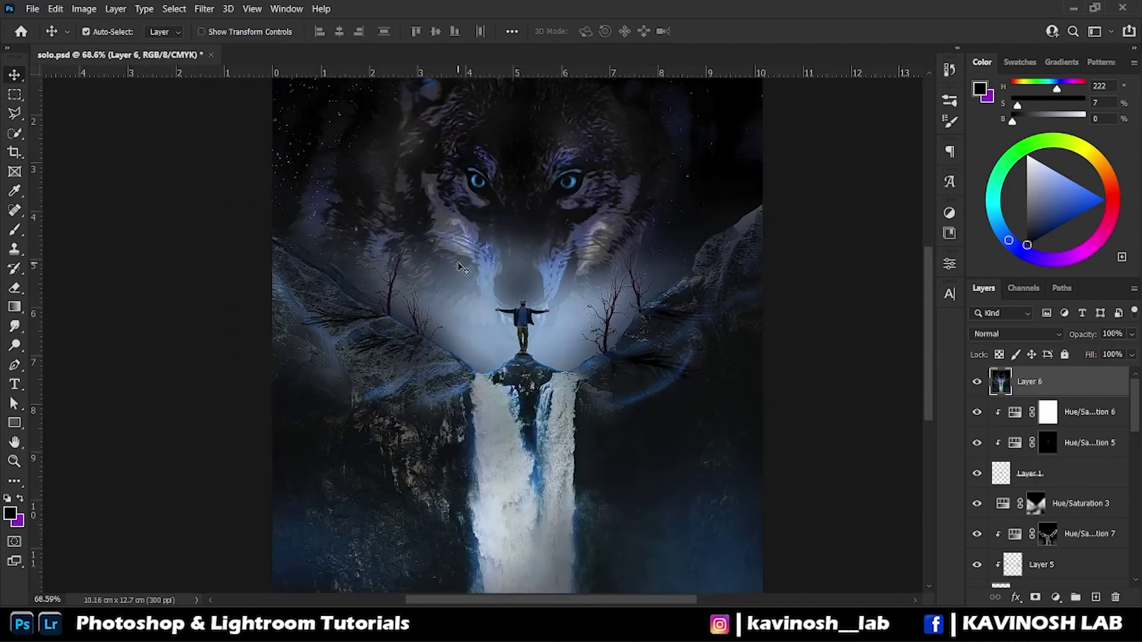
- In the Camera Raw Filter, lower exposure, add contrast and dehaze for a darker, punchier look
scroll(461, 267, "down", 2, "alt")
left_click(204, 8)
key("Escape")
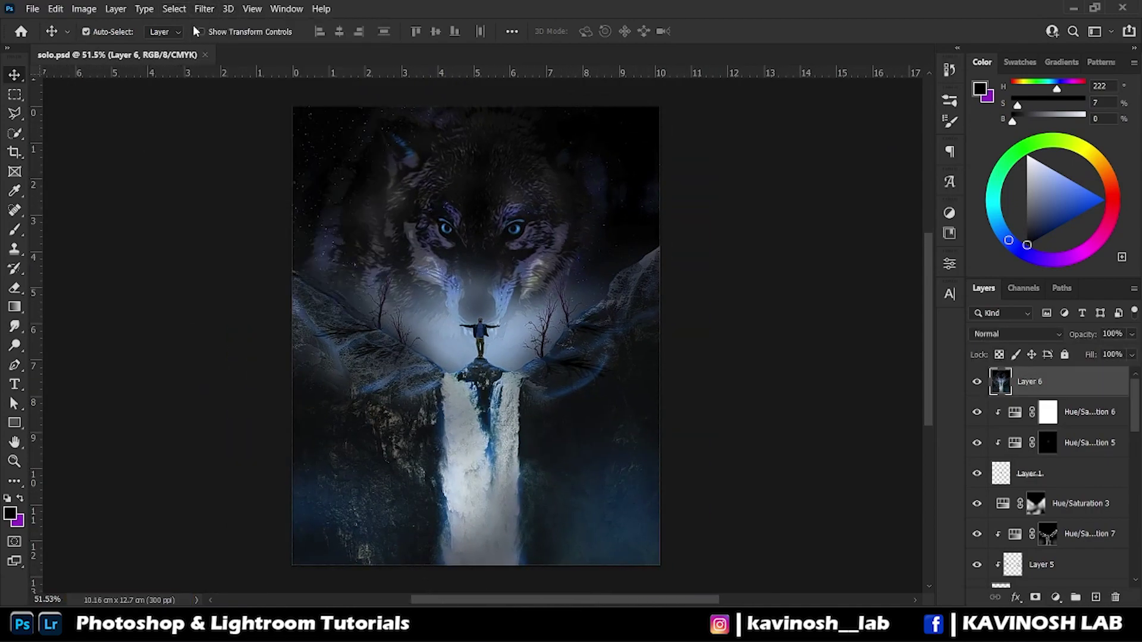
left_click(204, 8)
left_click(236, 109)
left_click_drag(957, 282, 950, 282)
mouse_move(956, 300)
left_mouse_down()
mouse_move(969, 303)
mouse_move(988, 353)
left_mouse_up()
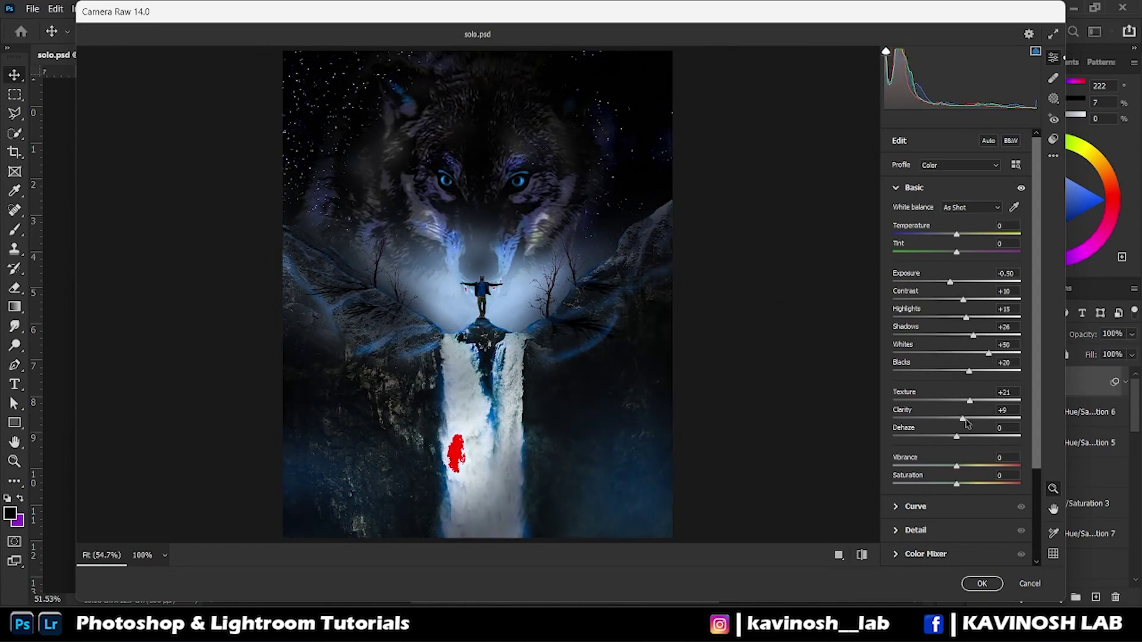
left_click_drag(956, 437, 966, 438)
left_click_drag(956, 486, 943, 487)
- Reshape the tone curve: lift the black point, lower the white point, raise upper midtones
scroll(961, 357, "down", 3)
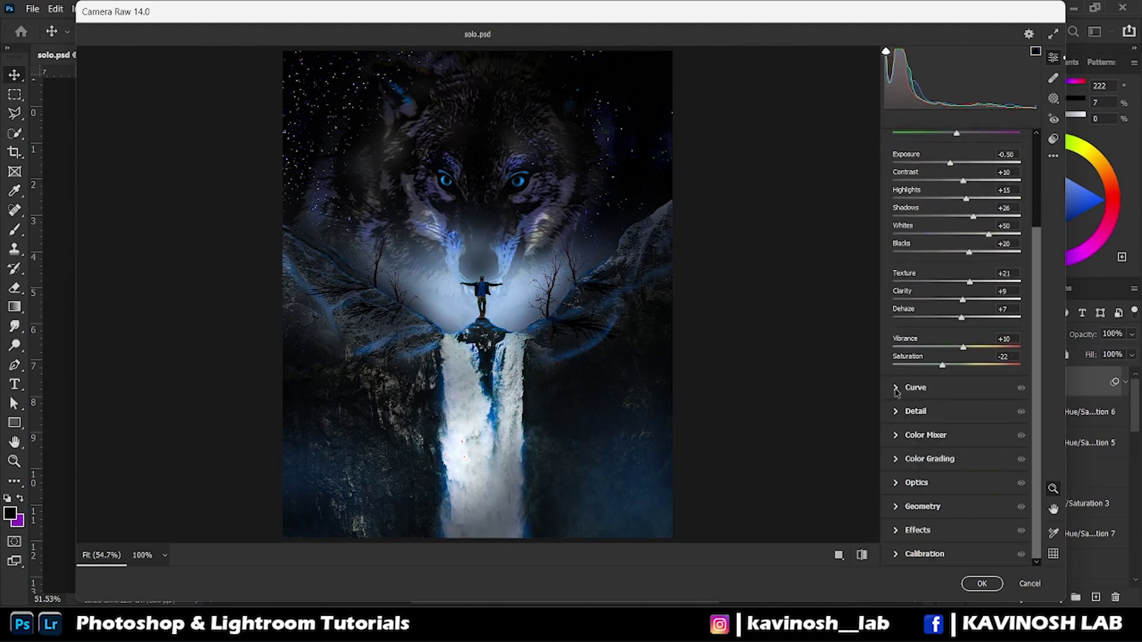
left_click(916, 385)
left_click_drag(892, 373, 893, 366)
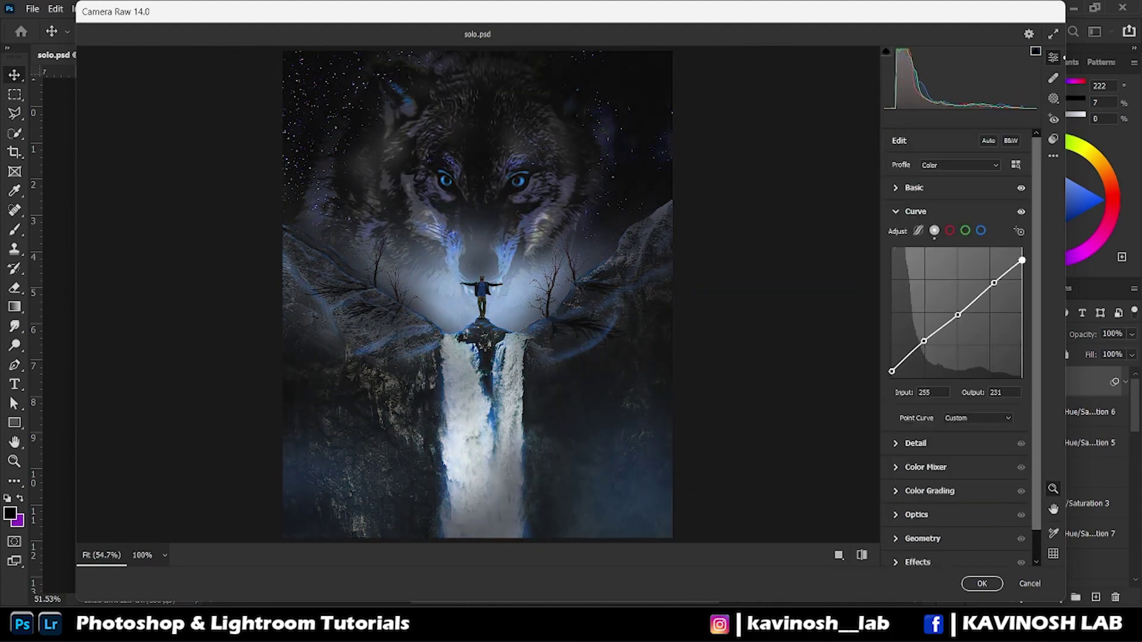
left_click_drag(1022, 248, 1022, 259)
left_click_drag(923, 349, 987, 297)
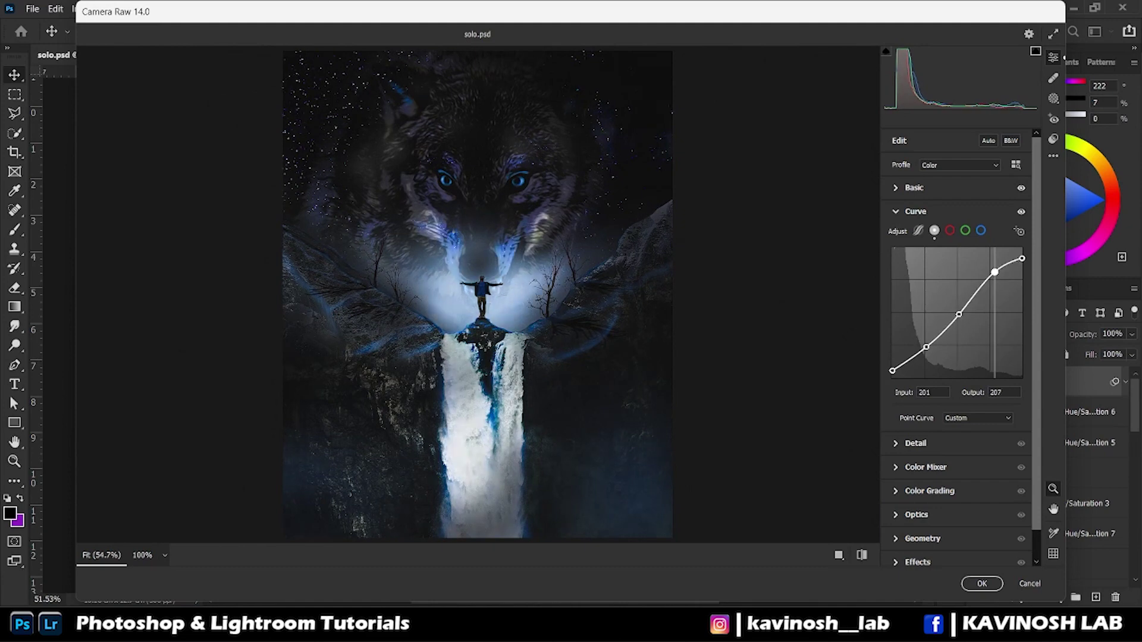
- In the Color Mixer, shift and desaturate the blue hue, brighten blues, then select aqua
left_click(898, 443)
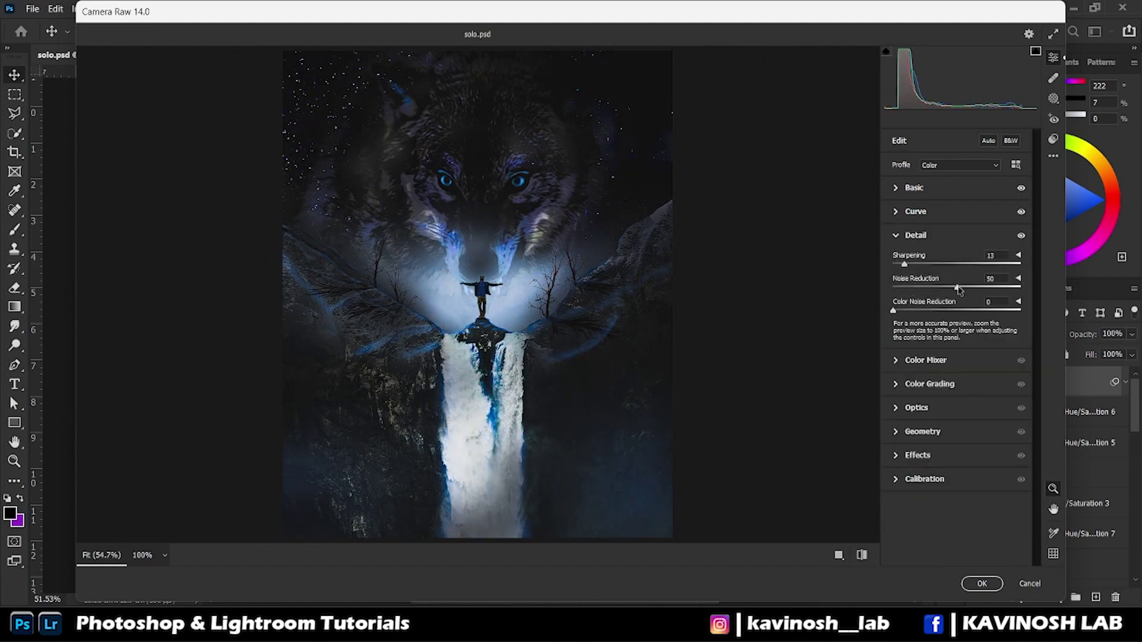
left_click(926, 360)
mouse_move(960, 343)
left_mouse_down()
mouse_move(949, 343)
mouse_move(960, 361)
left_mouse_up()
left_click_drag(957, 325, 945, 326)
left_click(956, 297)
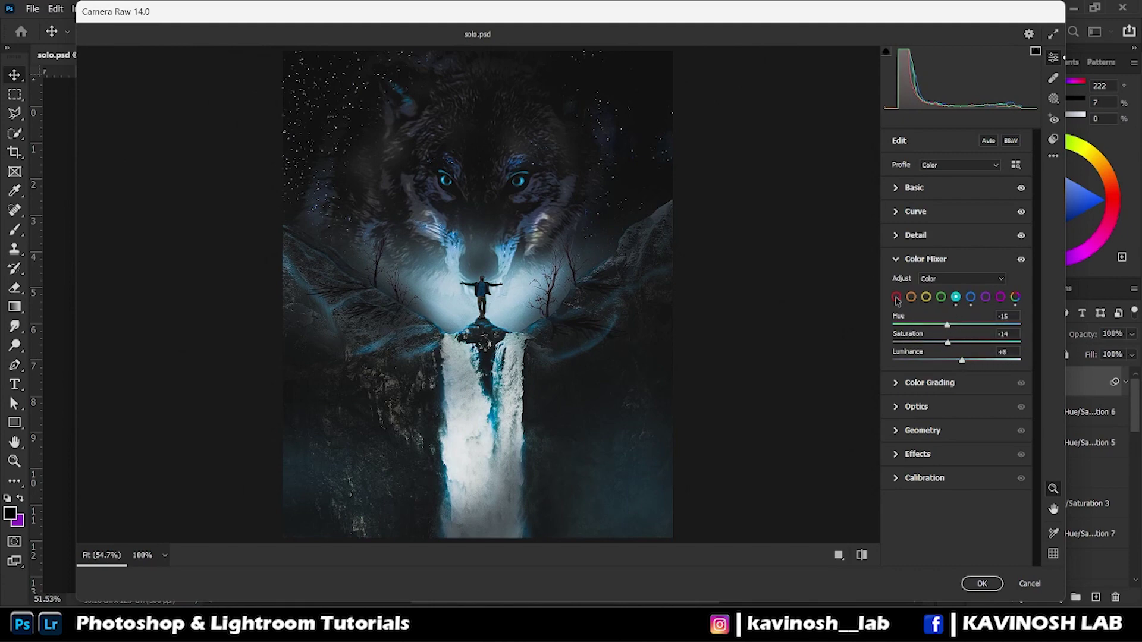